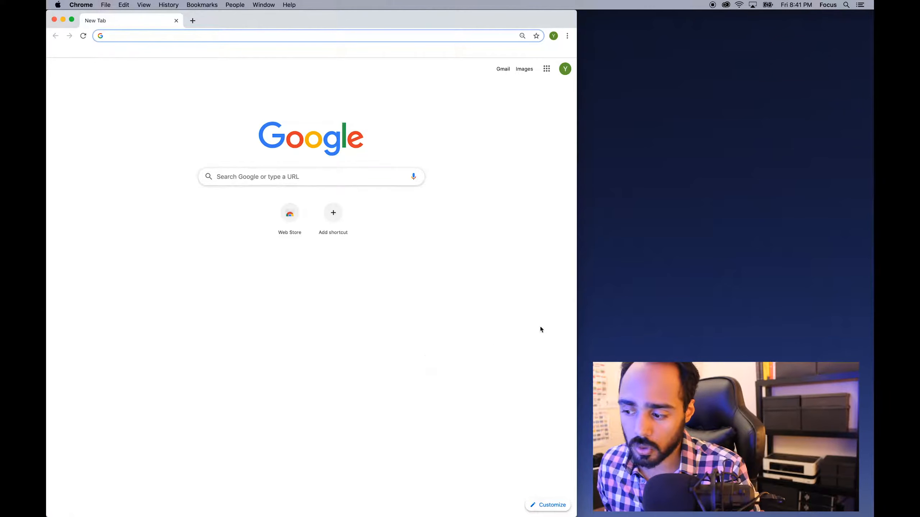
Widen the window and add a new Chrome profile named 'Monolith Moitain Bikes'
drag(578, 251, 872, 254)
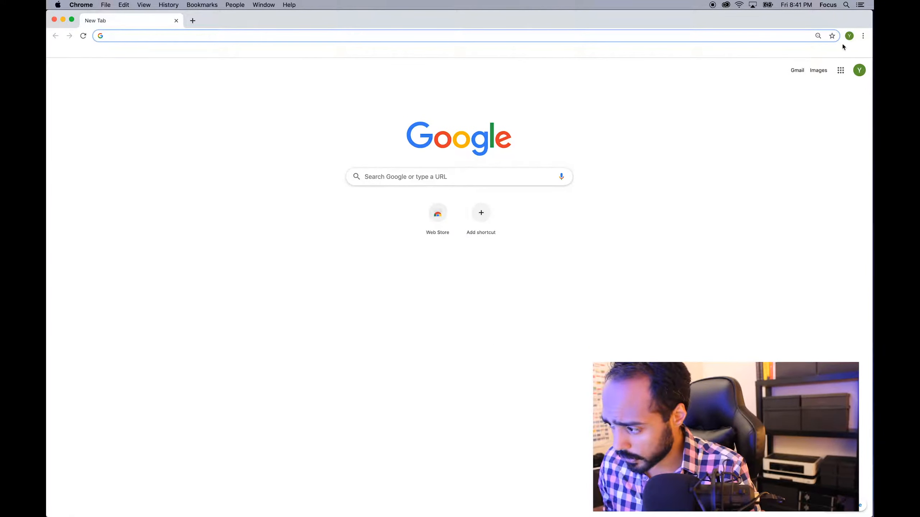
click(850, 37)
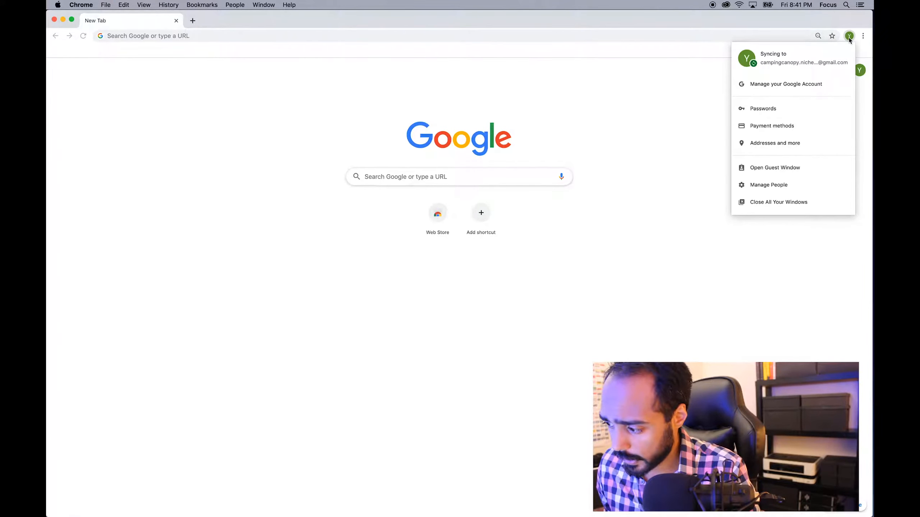
click(765, 188)
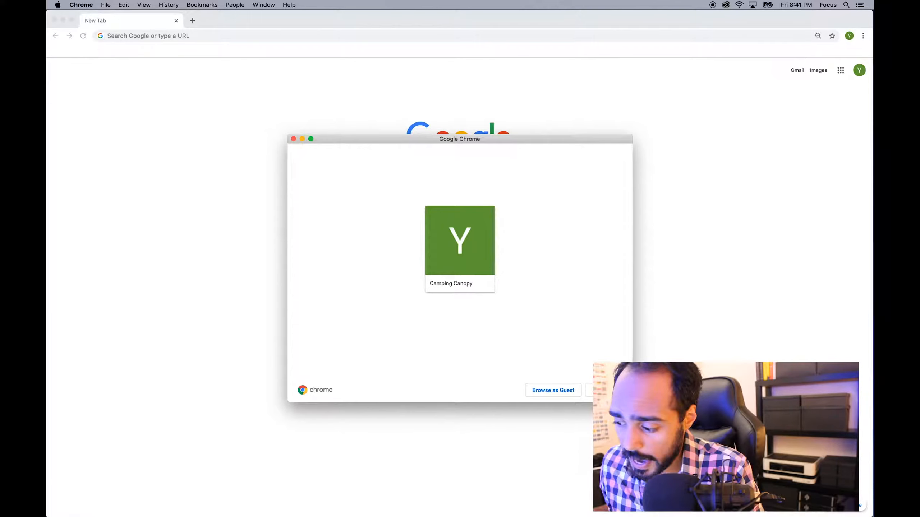
click(588, 390)
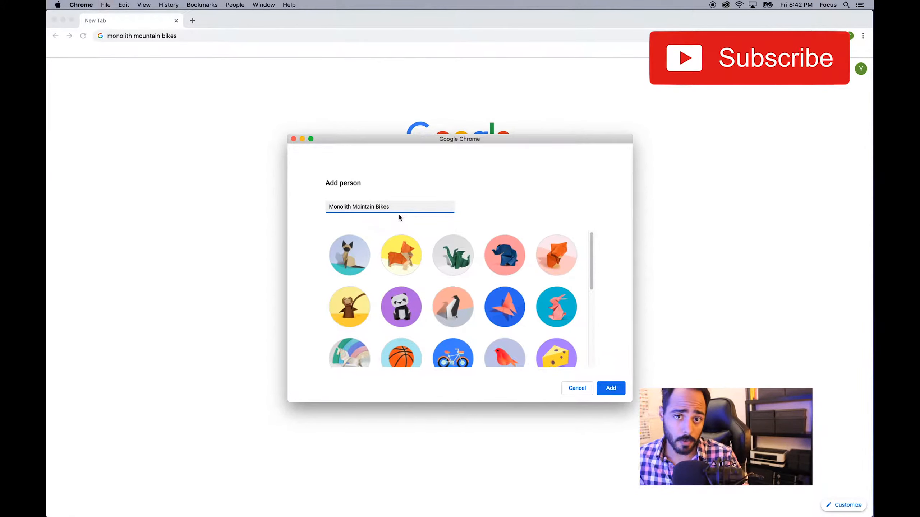
click(611, 389)
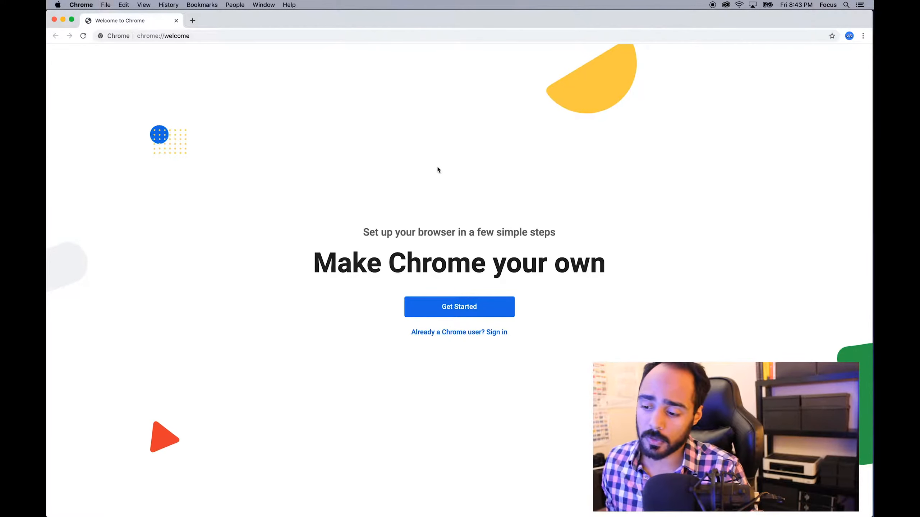
Set up the new profile with only the Gmail bookmark and continue to sign-in
click(454, 307)
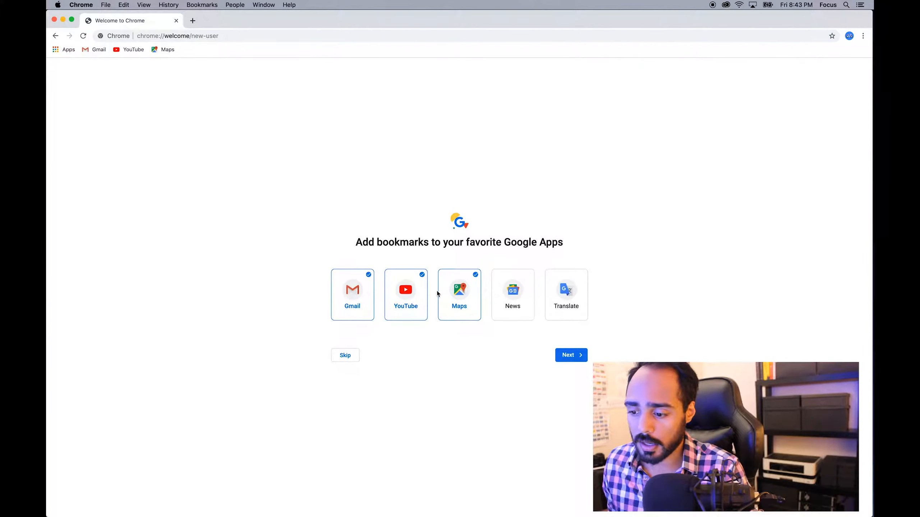
click(423, 278)
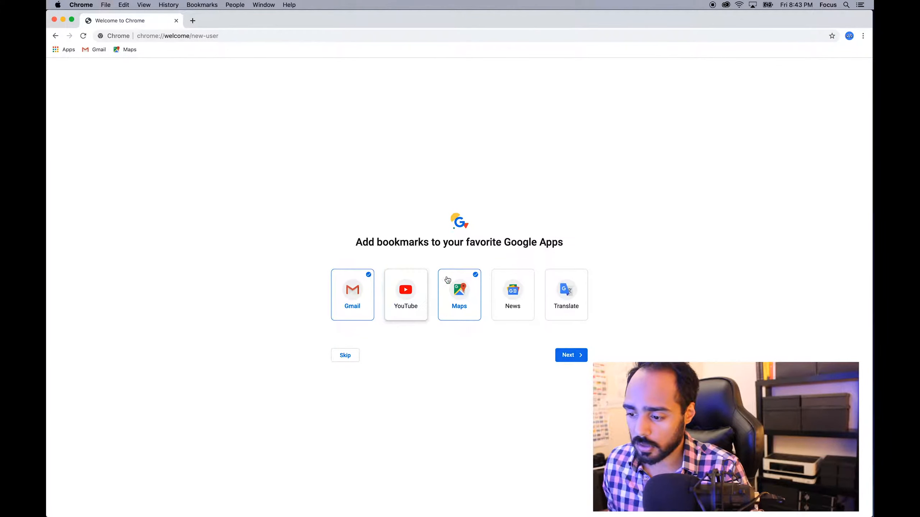
click(469, 292)
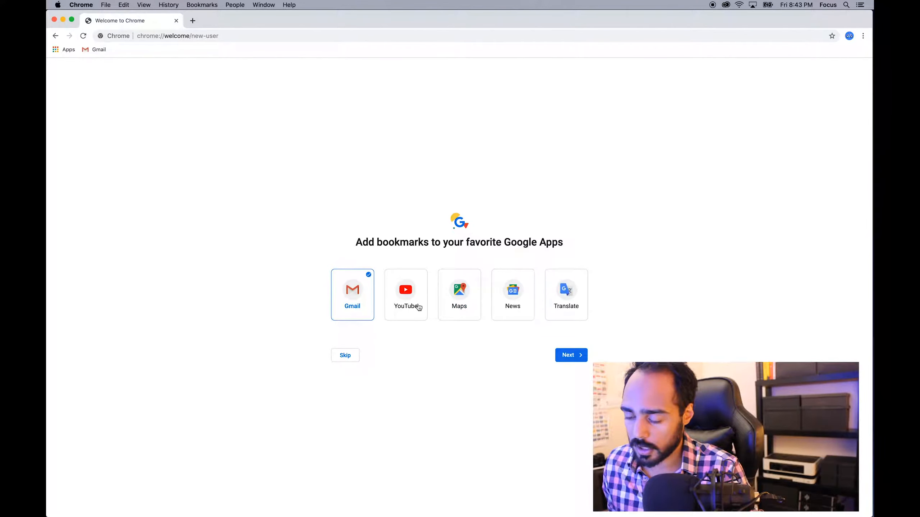
click(579, 356)
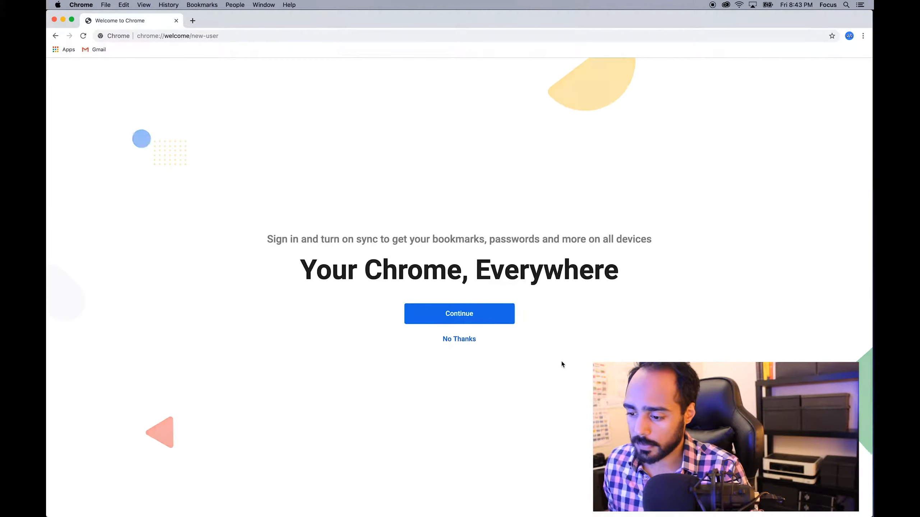
click(462, 315)
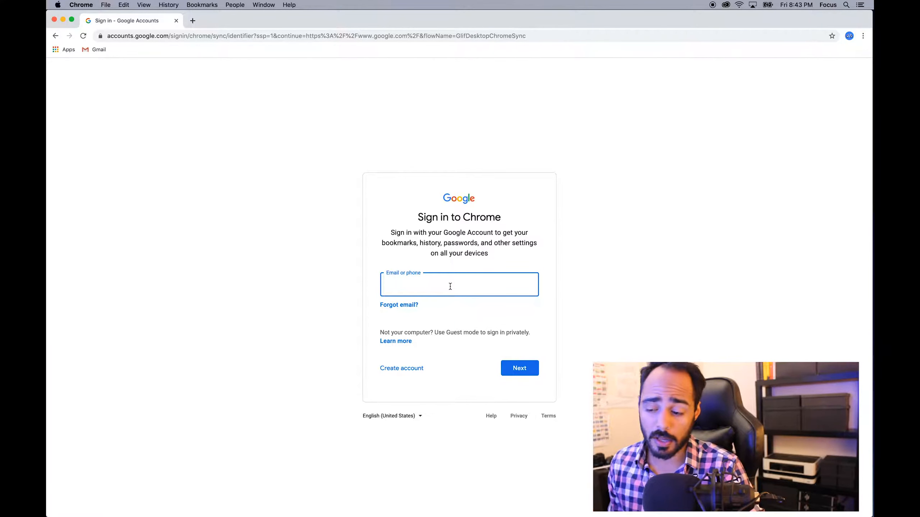
Start a new Google account and enter the user's first and last name
click(415, 369)
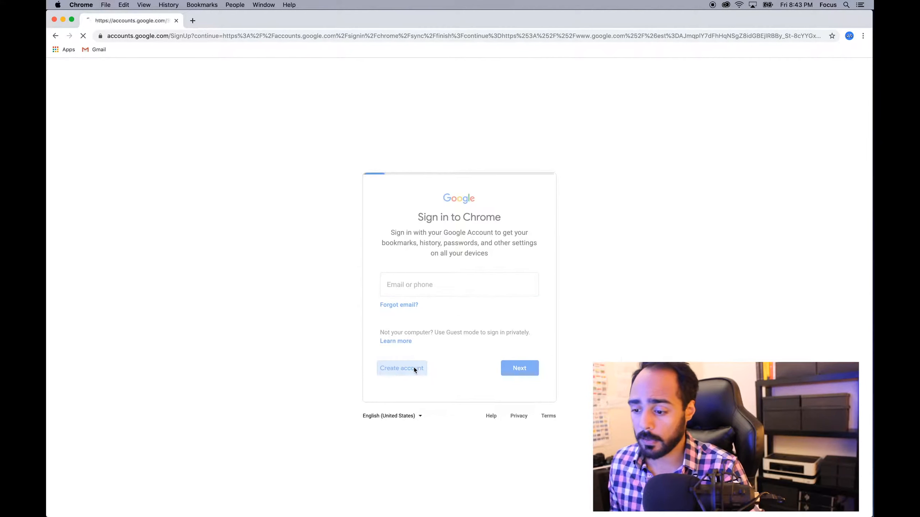
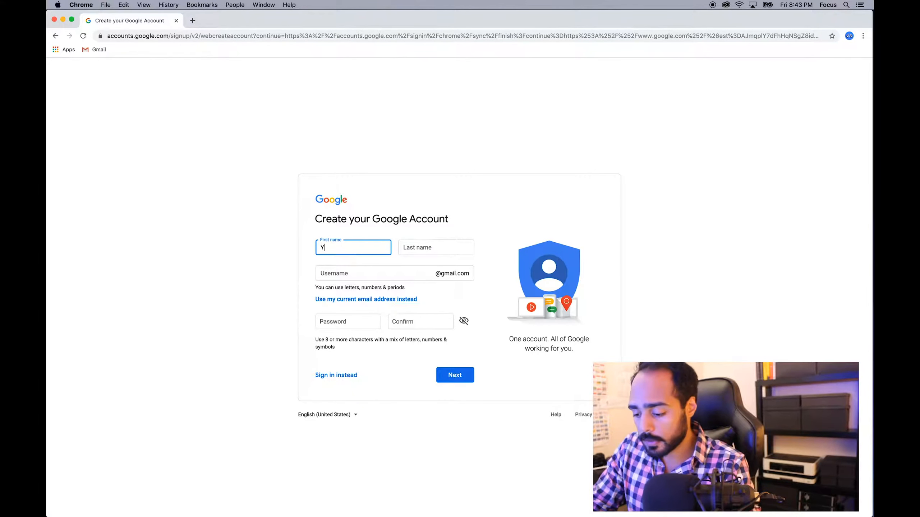
key(Tab)
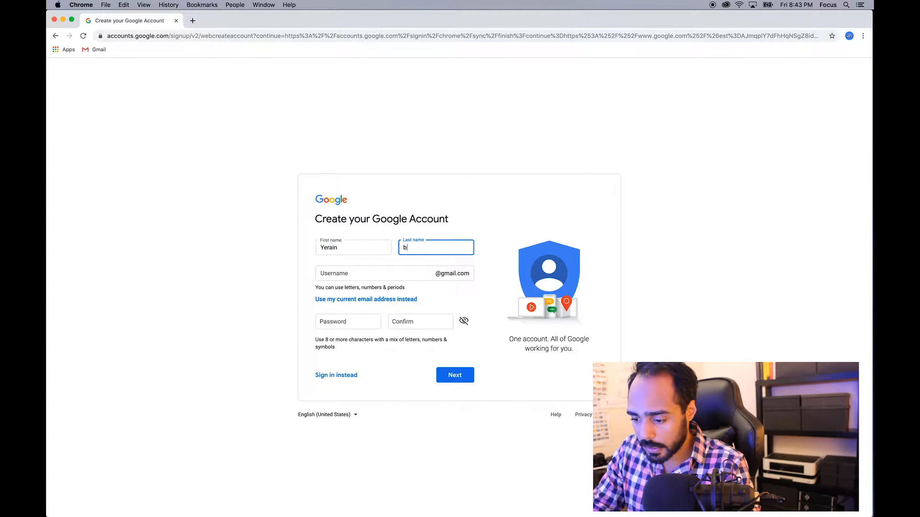
key(Tab)
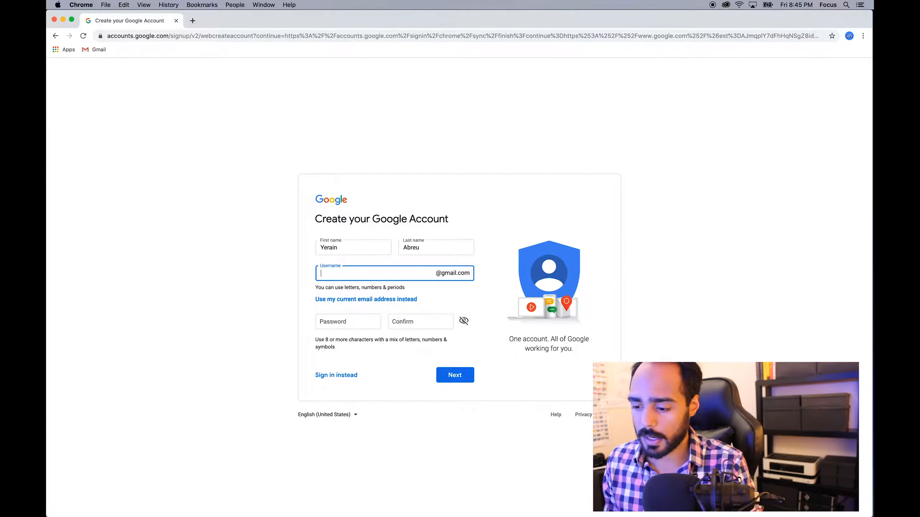
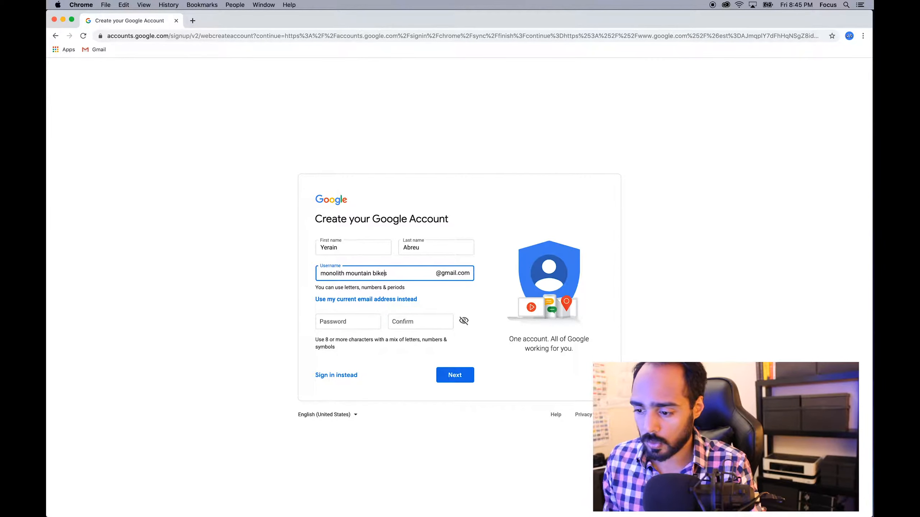
Paste the business name as the username, remove its spaces, and append a suffix
key(Left)
key(Left)
key(Left)
key(Left)
key(Left)
key(Left)
key(Left)
key(Left)
key(Left)
key(Left)
key(Left)
key(Left)
key(super+Right)
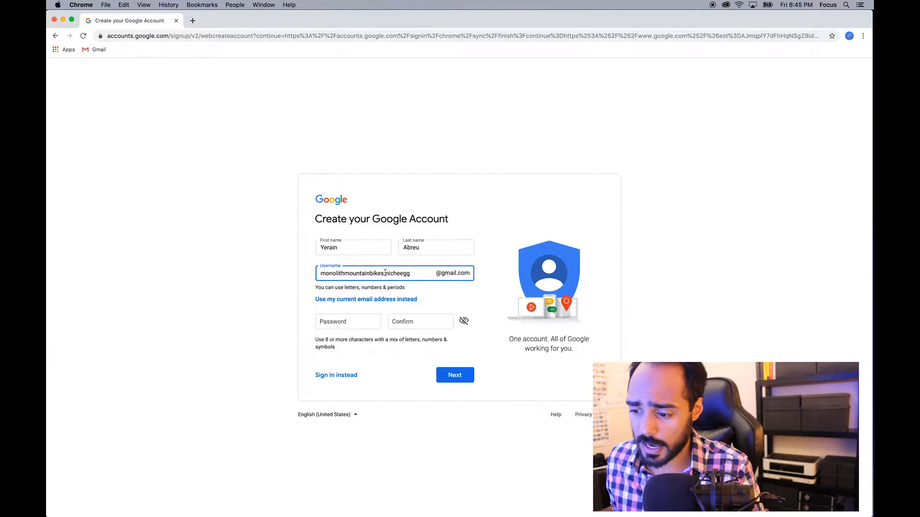
Enter and confirm the account password, then submit the account details
click(378, 319)
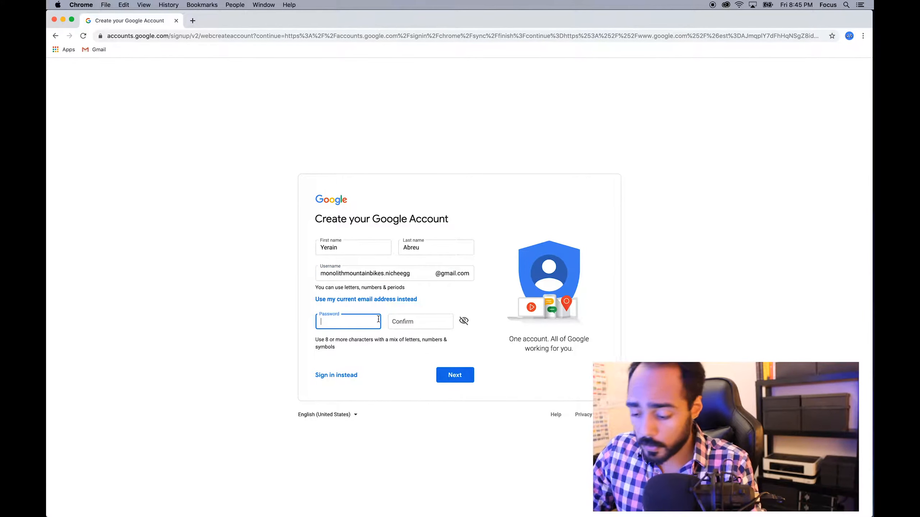
text(•••••••••••••••••)
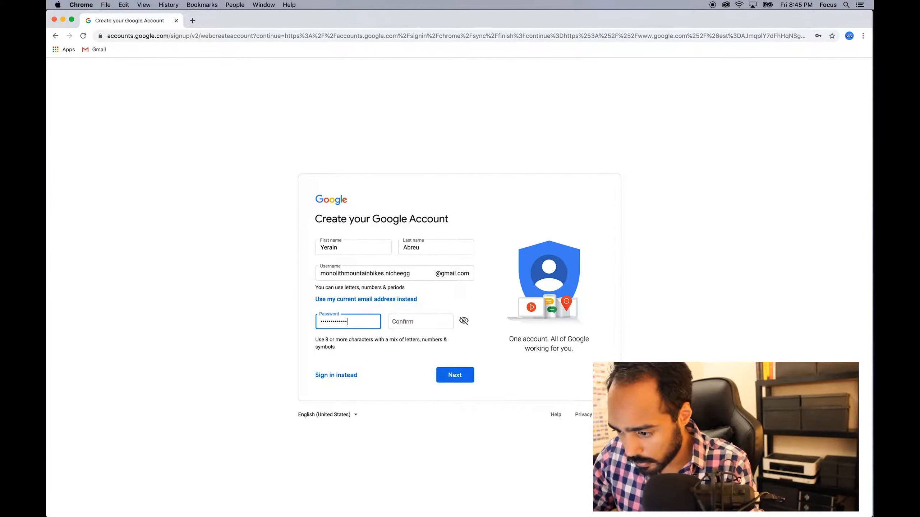
key(Tab)
text(•••••••••••••••••)
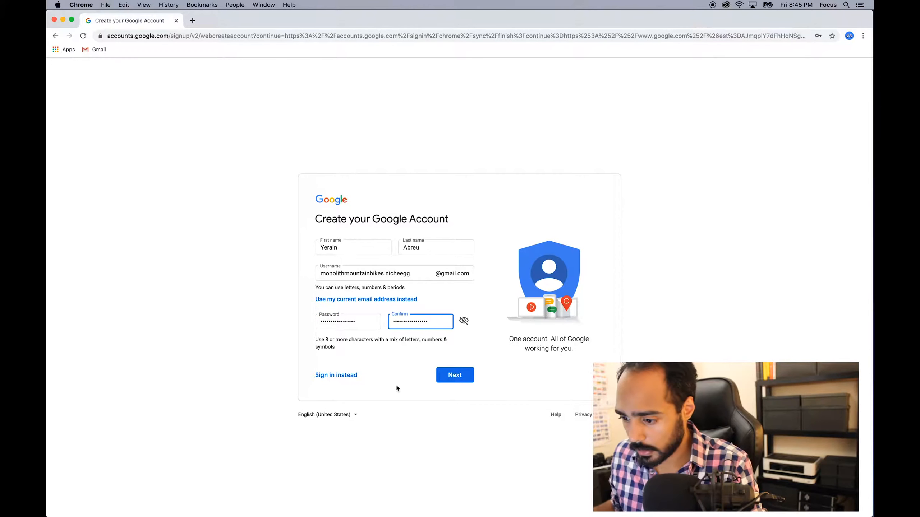
click(455, 379)
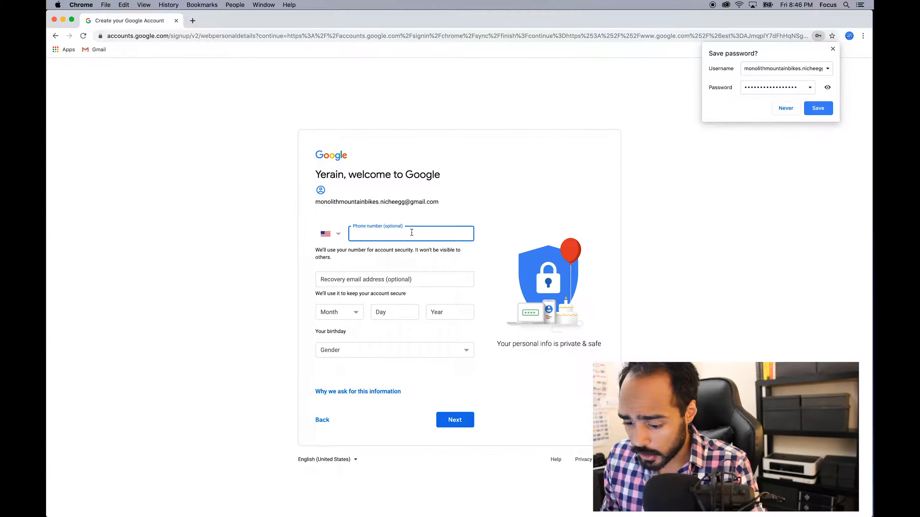
Enter a recovery email, a November birthday and gender Rather not say, then continue
key(Tab)
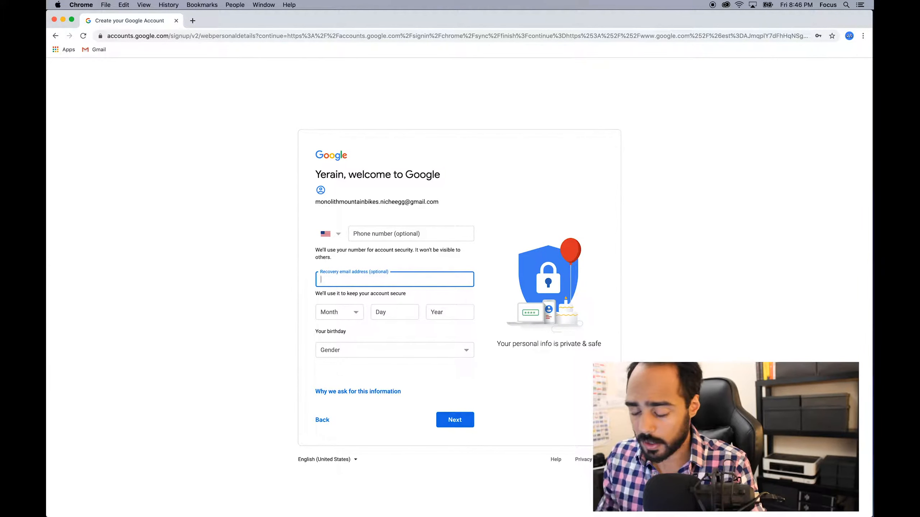
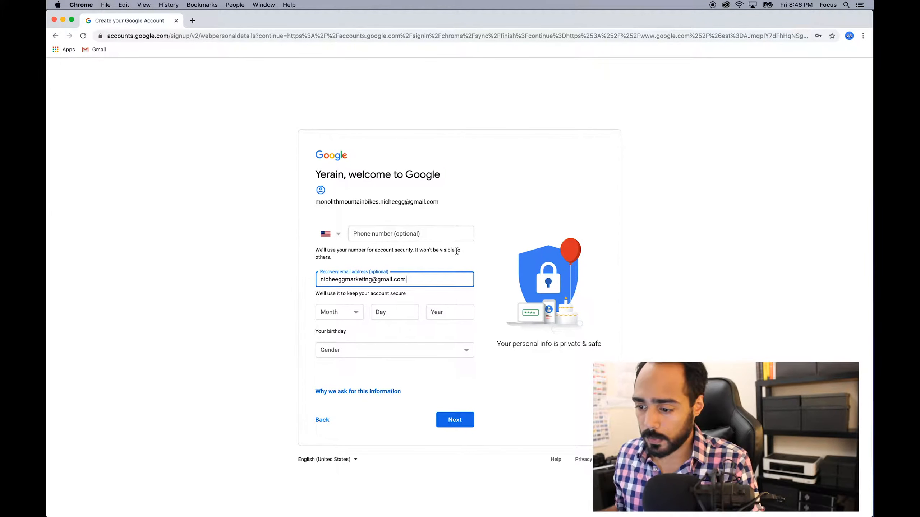
click(357, 312)
click(345, 394)
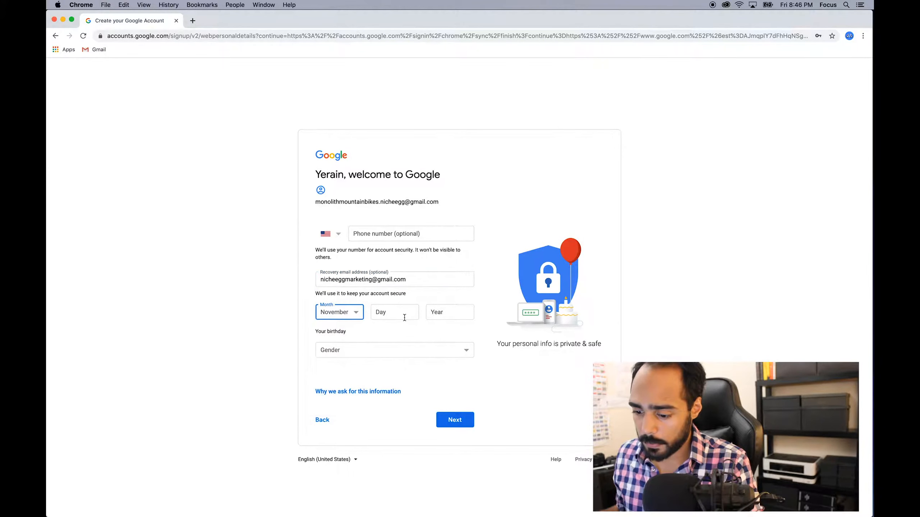
click(403, 317)
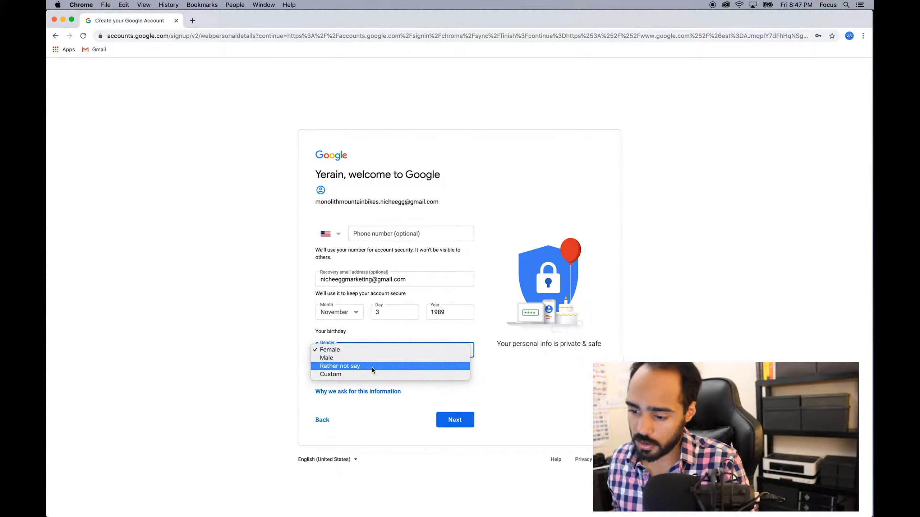
click(372, 368)
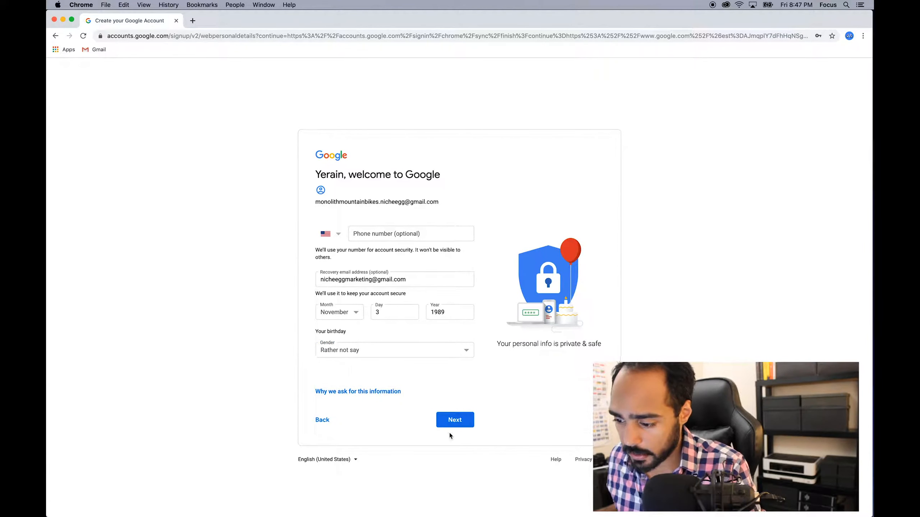
click(455, 422)
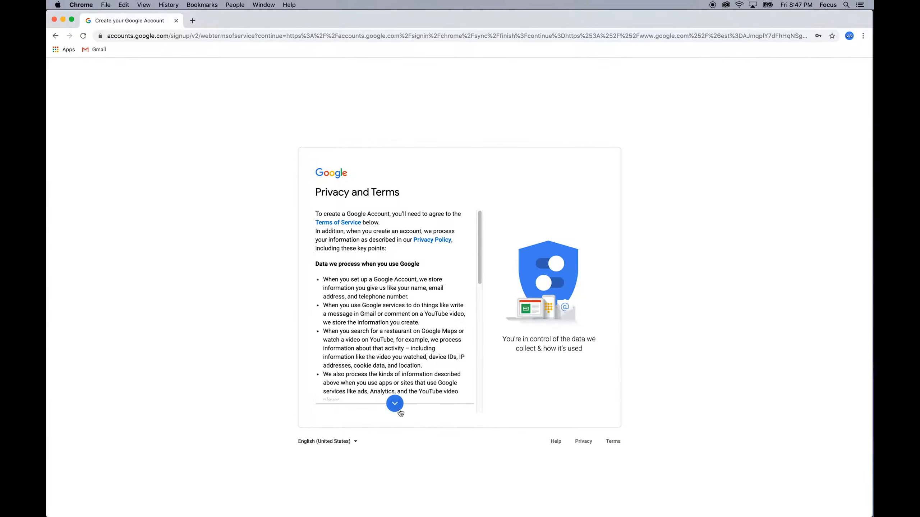
Scroll to the end of the terms, agree to them, and dismiss the sync prompt
click(395, 403)
click(449, 400)
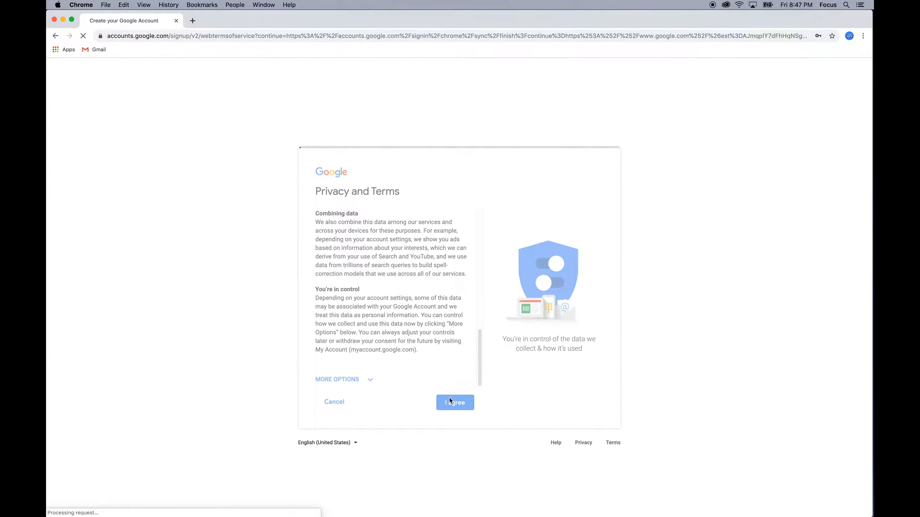
key(Escape)
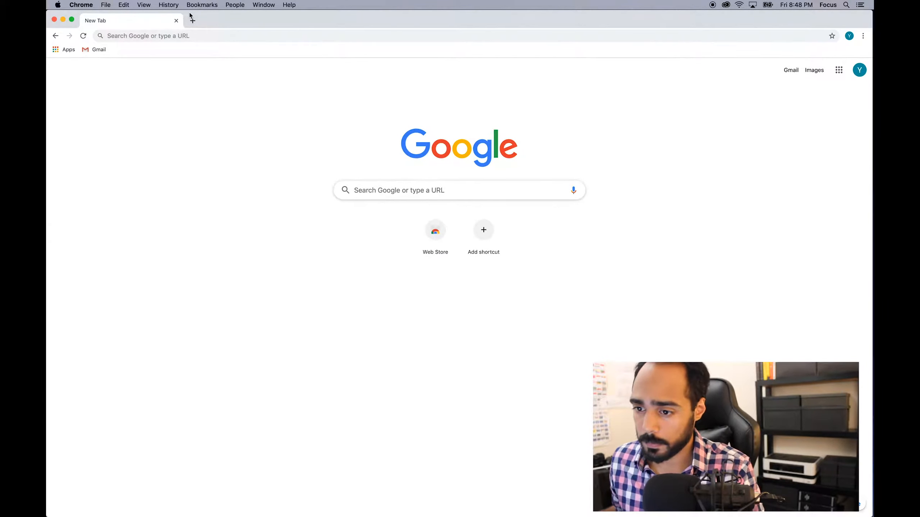
Open namecheap.com and search for the domain name monolithmountainbikes
click(202, 34)
text(namecheap.com)
key(Return)
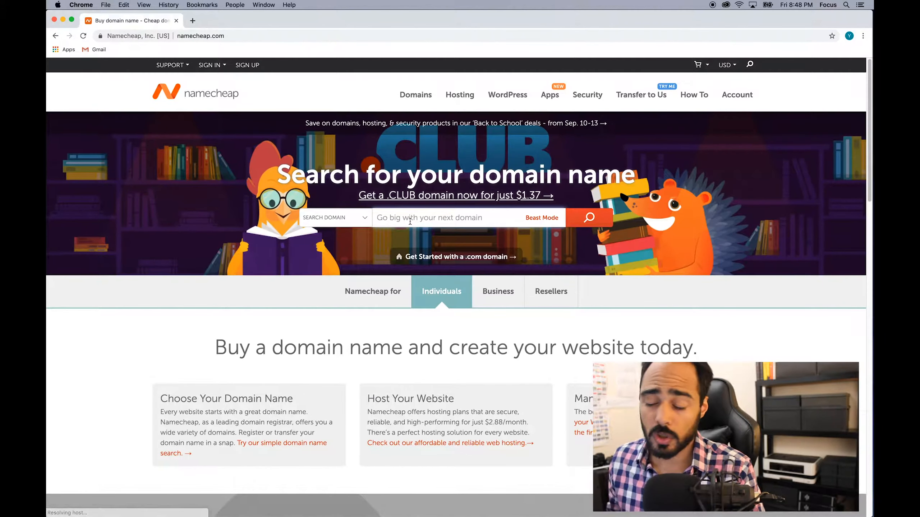
click(410, 221)
text(monolith mountain bikes)
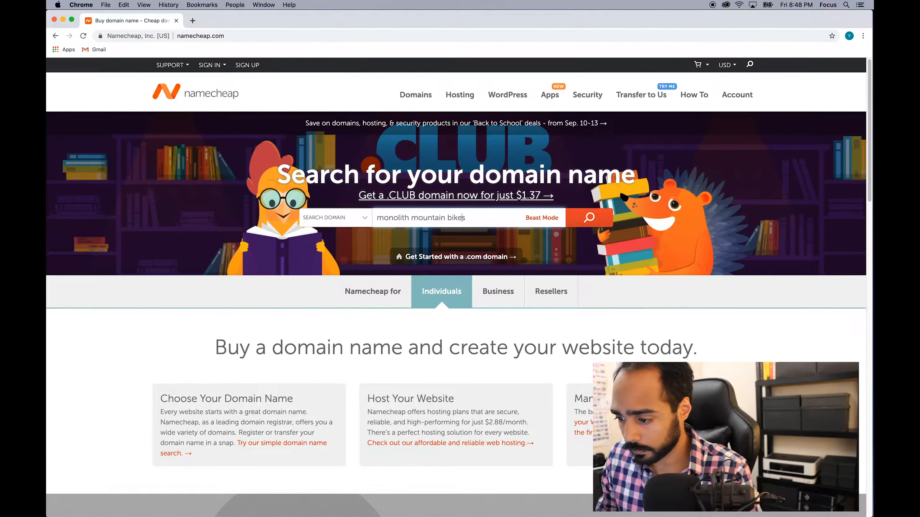
click(449, 217)
key(BackSpace)
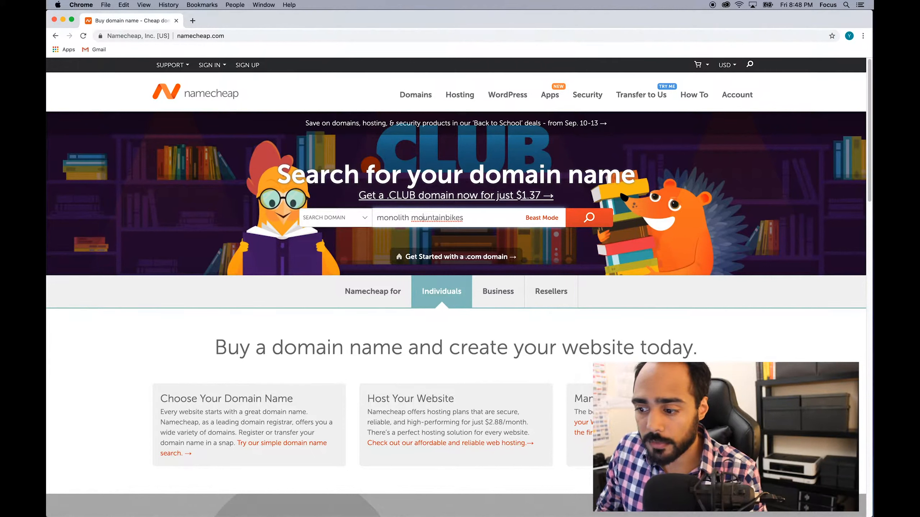
click(411, 218)
key(BackSpace)
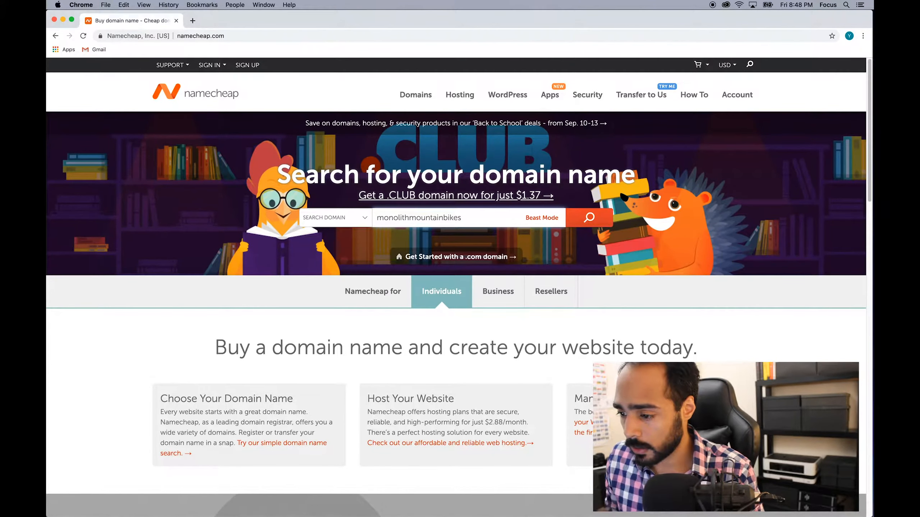
key(Return)
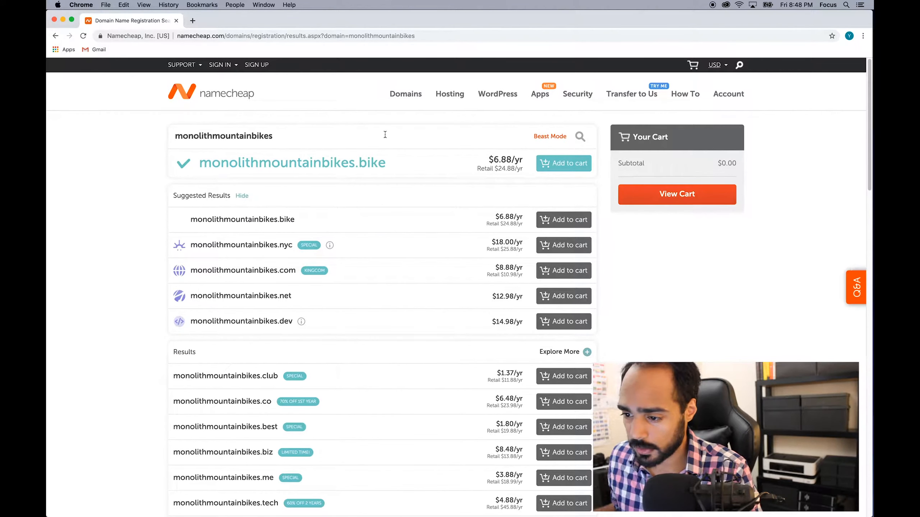
Refine the domain search to monolithmountainbikes.com
click(347, 135)
text(.com)
key(Return)
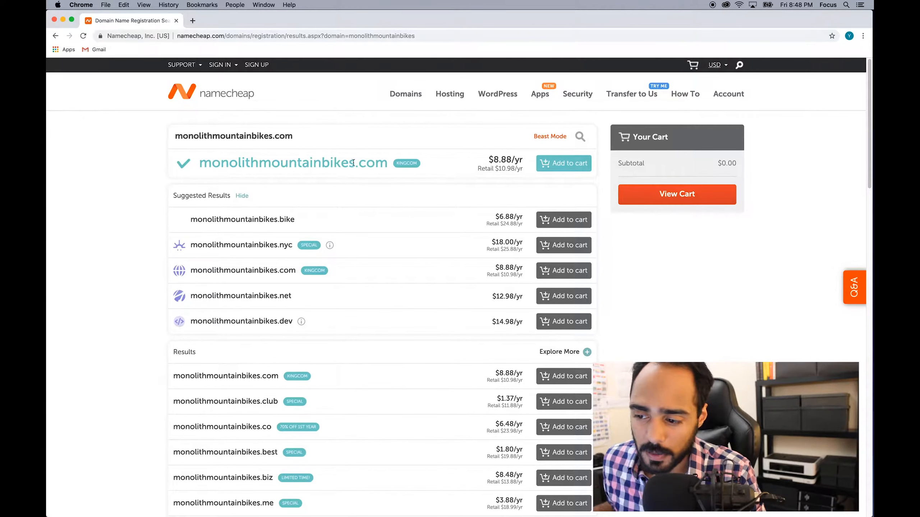
drag(273, 136, 347, 144)
key(BackSpace)
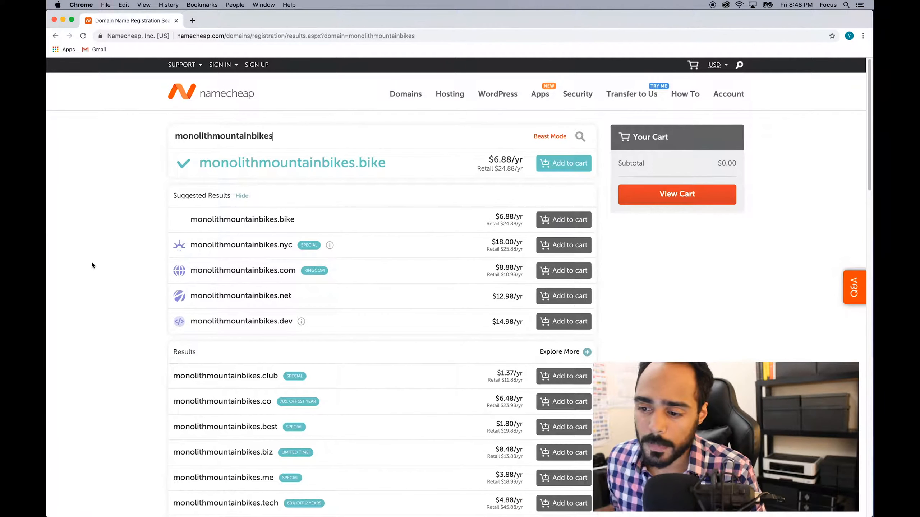
drag(180, 136, 166, 150)
click(273, 137)
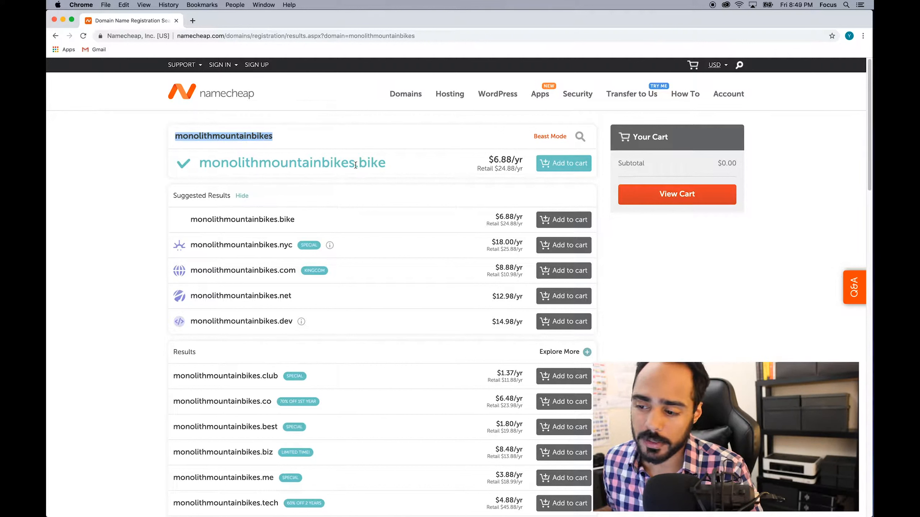
click(499, 169)
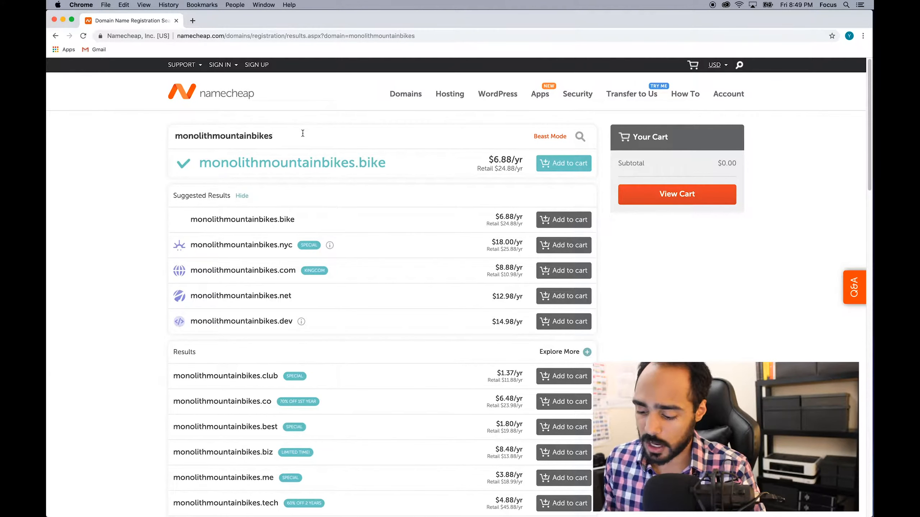
text(.com)
key(Return)
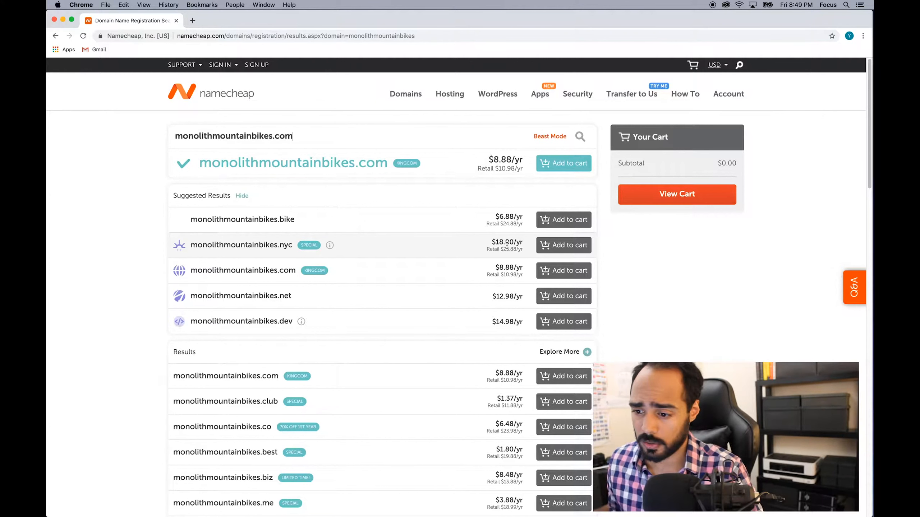
Add monolithmountainbikes.com to the cart and check the domain in a side-by-side incognito window
click(555, 164)
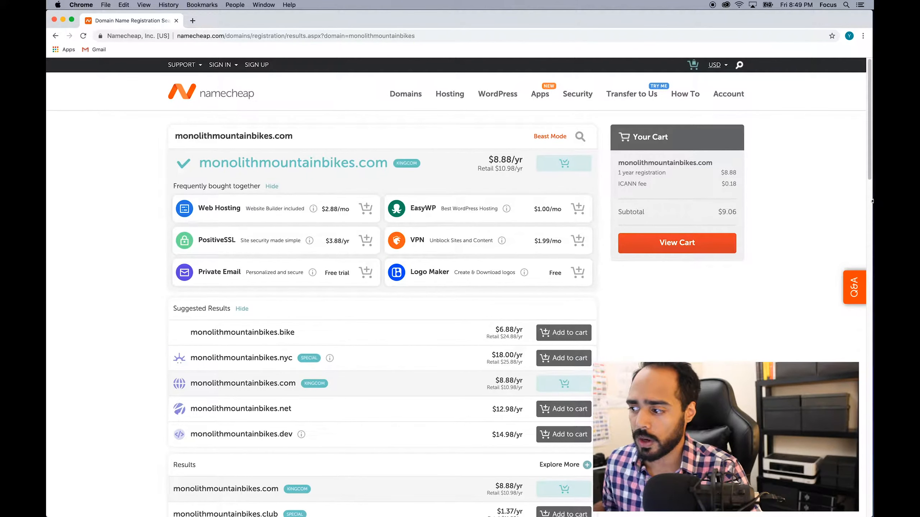
drag(872, 201, 684, 202)
key(super+shift+n)
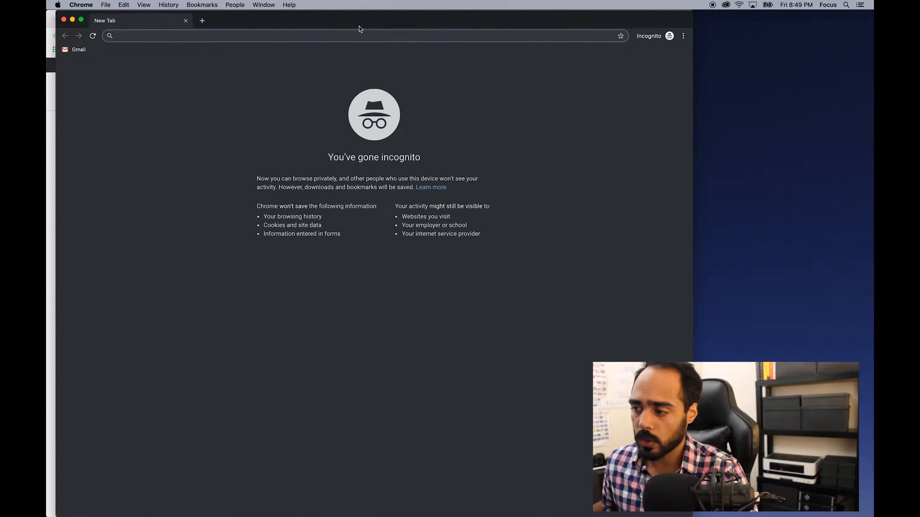
drag(360, 26, 536, 26)
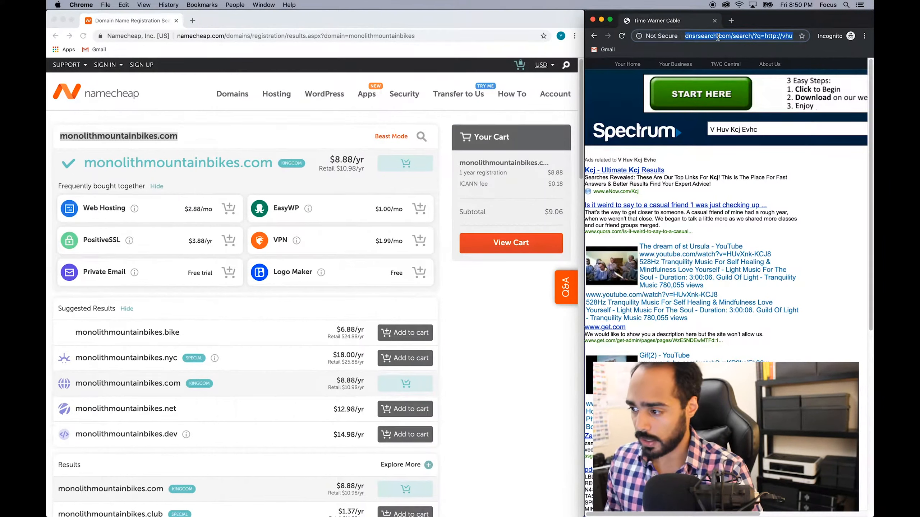
click(718, 37)
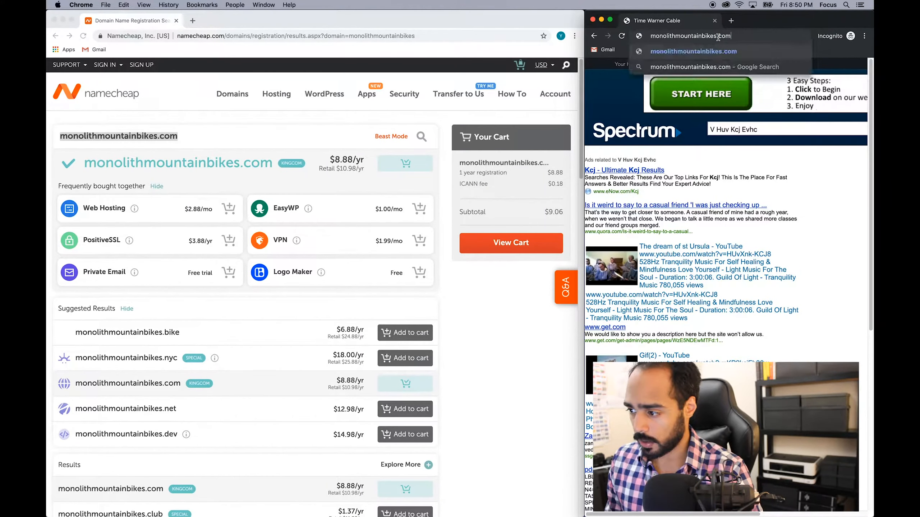
click(773, 58)
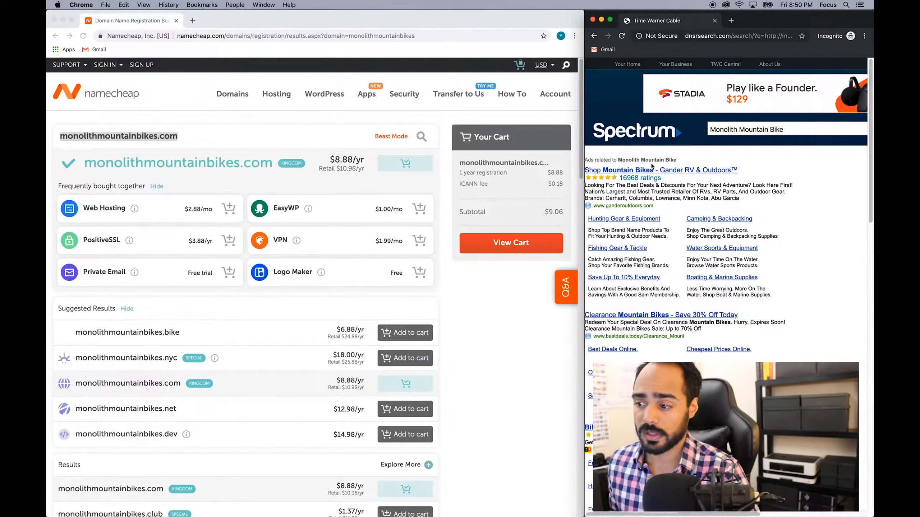
click(489, 312)
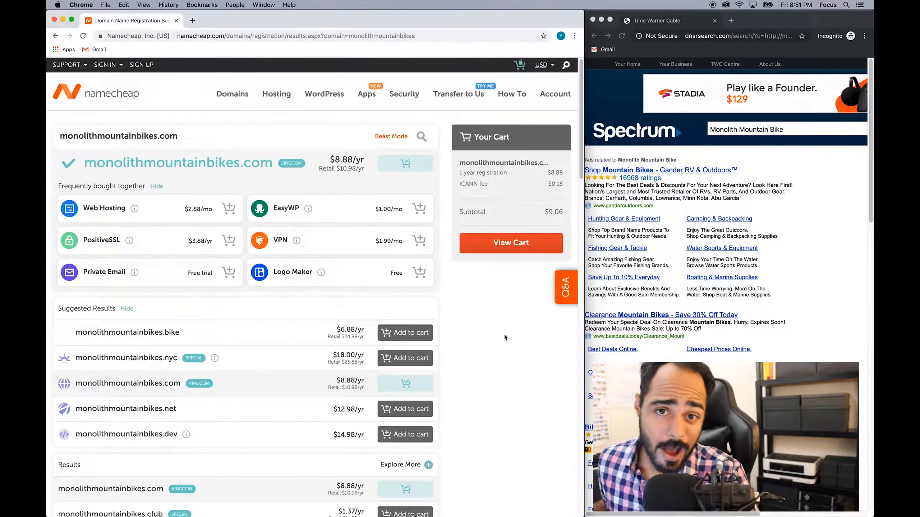
Sign in to the Namecheap account dashboard with the account username and password, declining to save the password
mouse_move(557, 95)
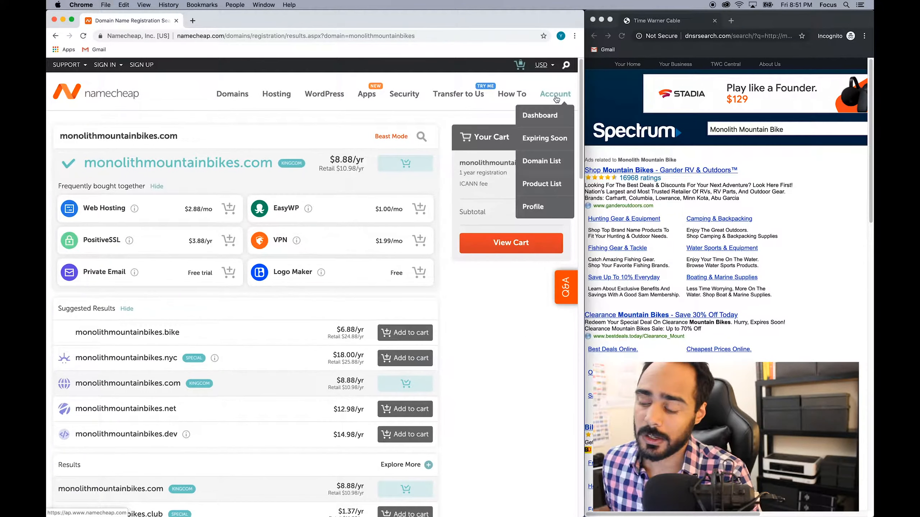
click(545, 115)
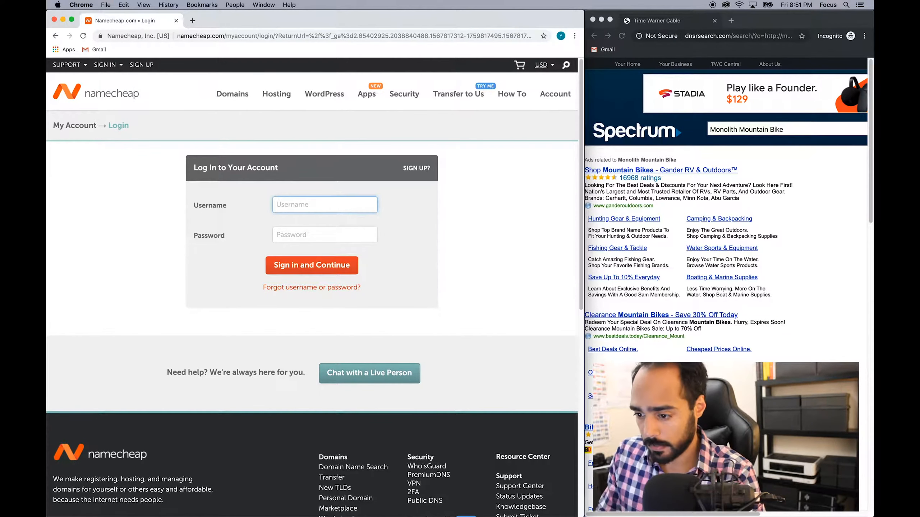
text(Yerain)
key(Tab)
text(•••••••••••••••)
key(Return)
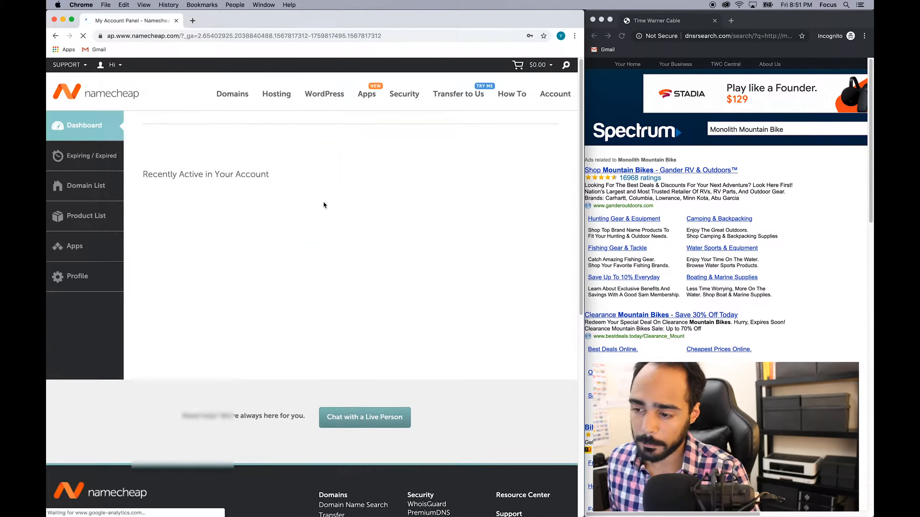
mouse_move(203, 97)
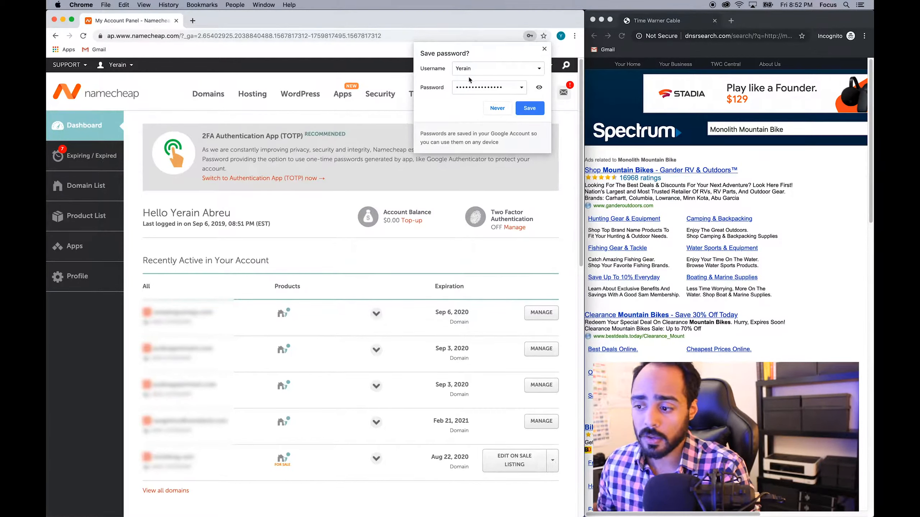
click(535, 111)
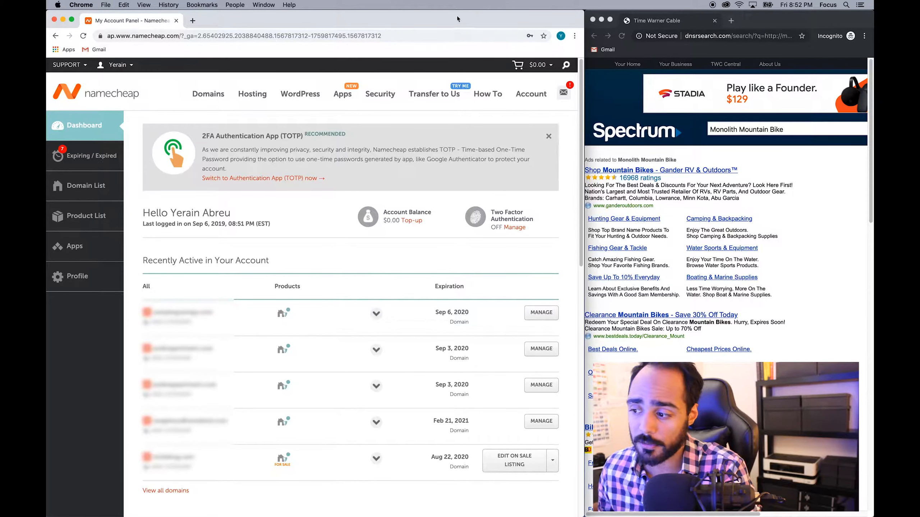
Open a window for the Monolith Mountain Bikes Chrome profile
click(230, 3)
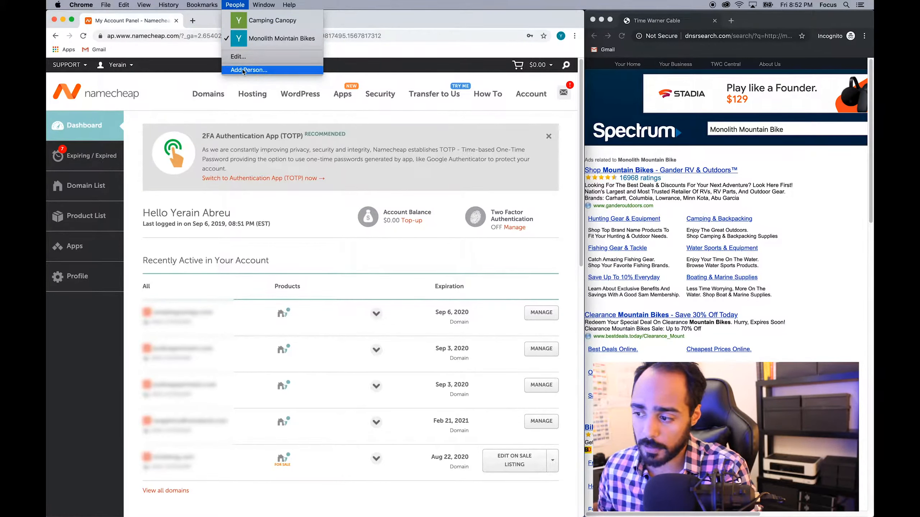
click(559, 36)
click(561, 36)
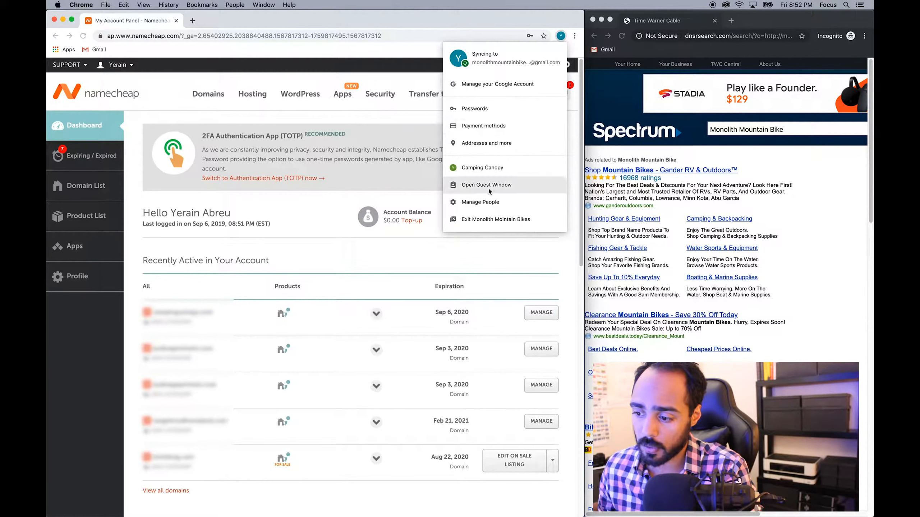
click(241, 4)
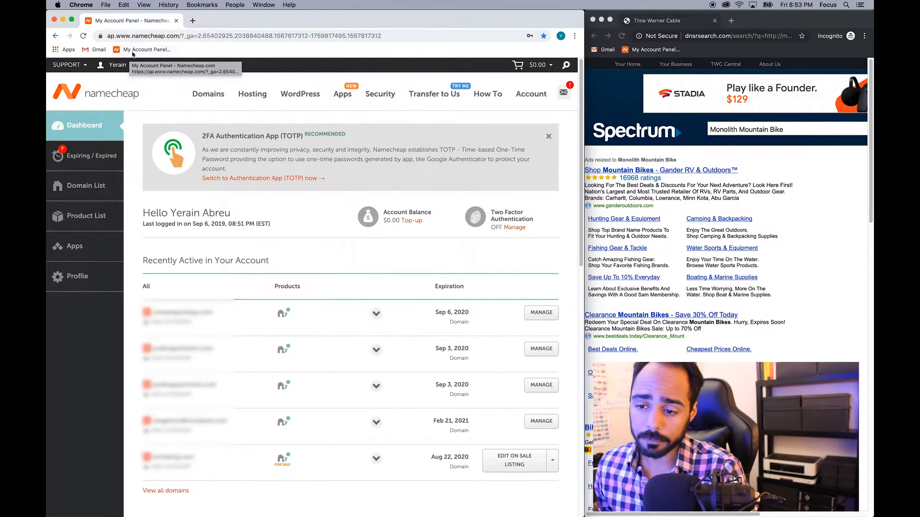
click(233, 5)
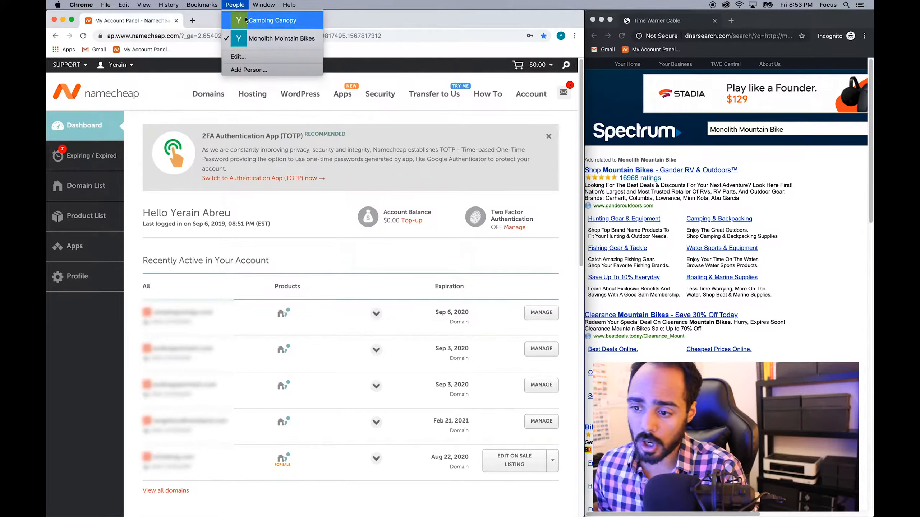
click(234, 39)
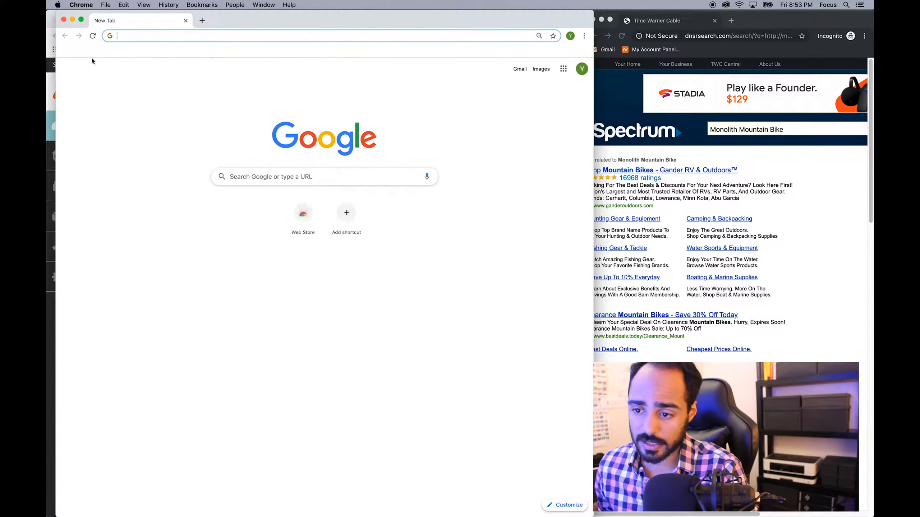
Close the extra window, search monolithmountainbikes.com under Domains, and view the cart
click(185, 20)
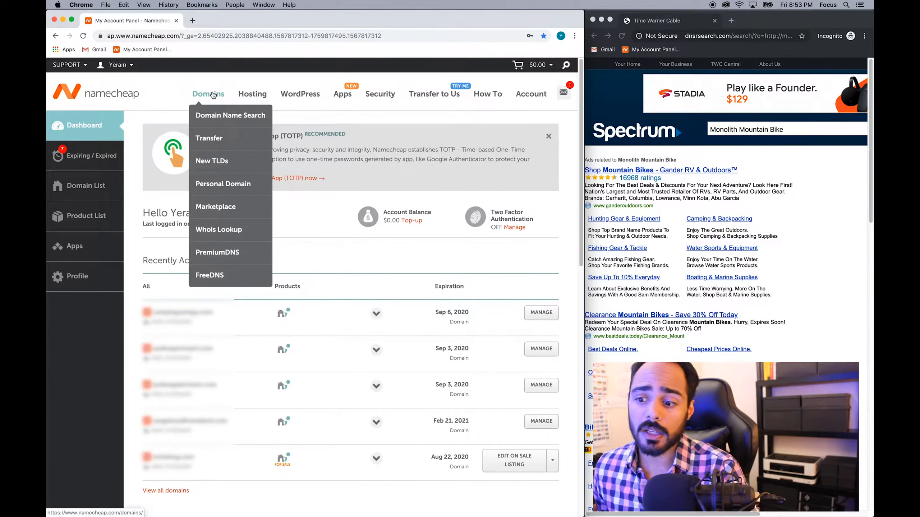
click(213, 95)
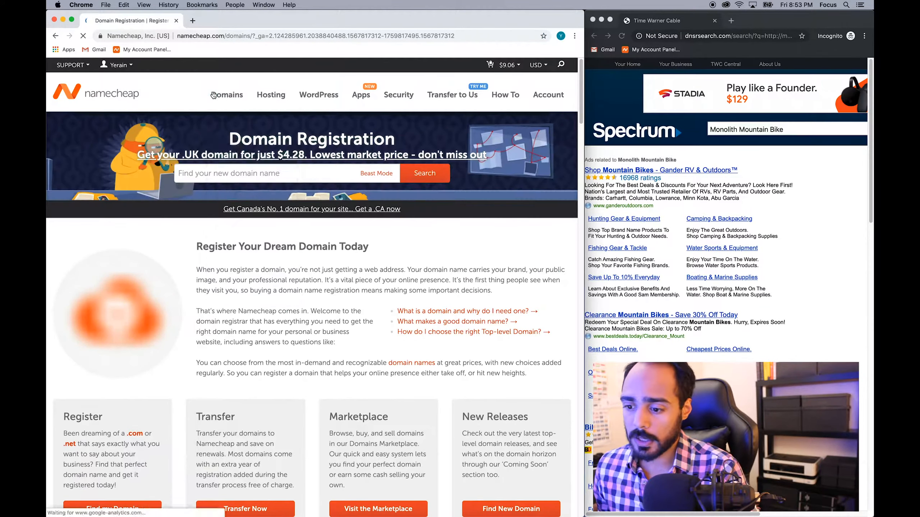
click(311, 172)
text(monolithmountainbikes.com)
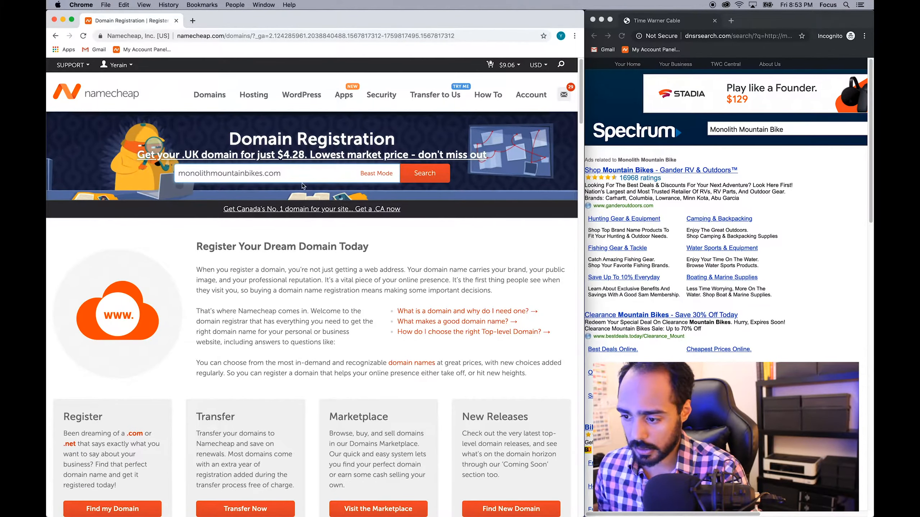
click(414, 175)
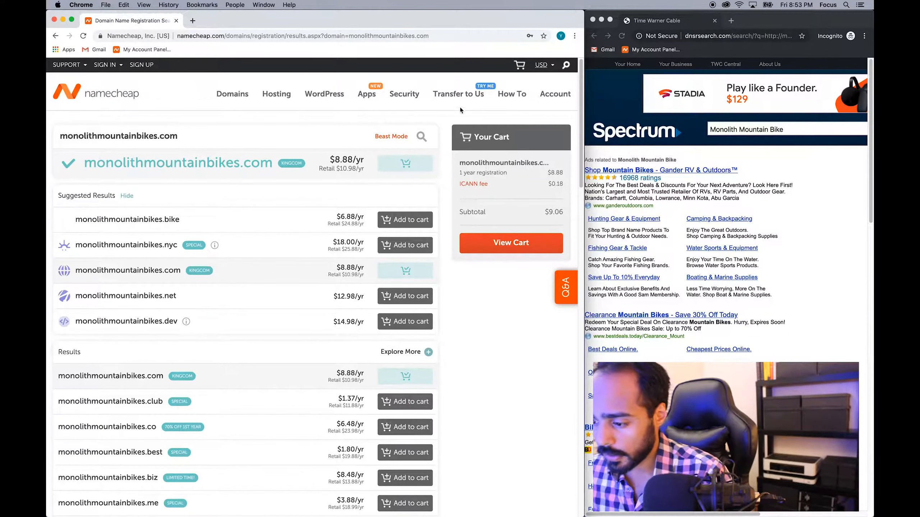
click(516, 252)
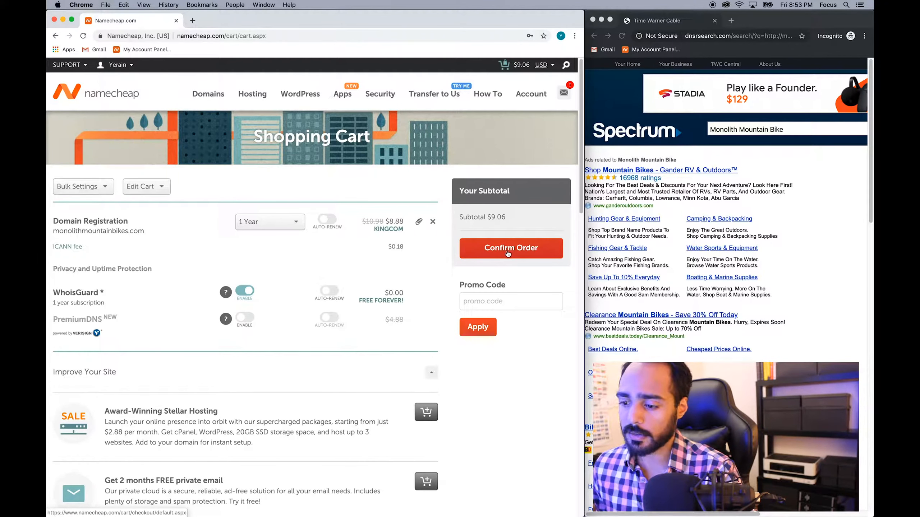
Check out with the default card, review the $0.18 ICANN fee, and pay $9.06
click(508, 254)
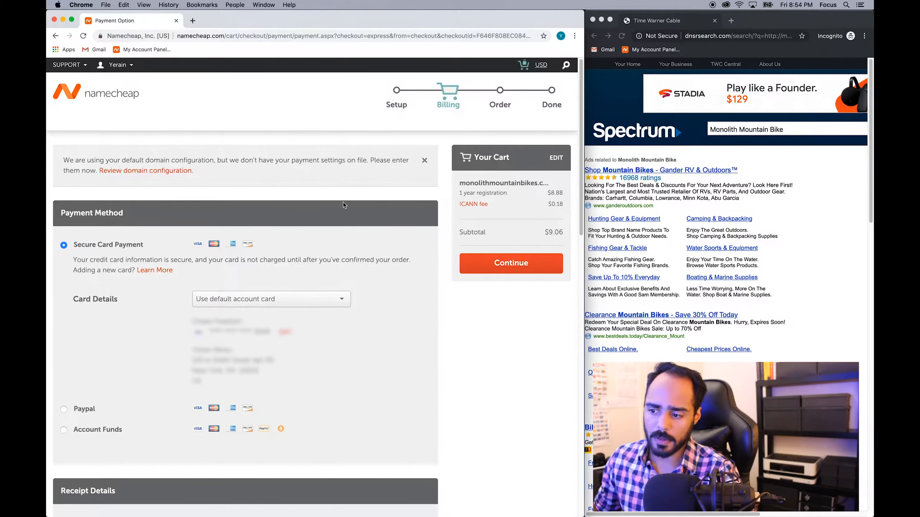
click(520, 264)
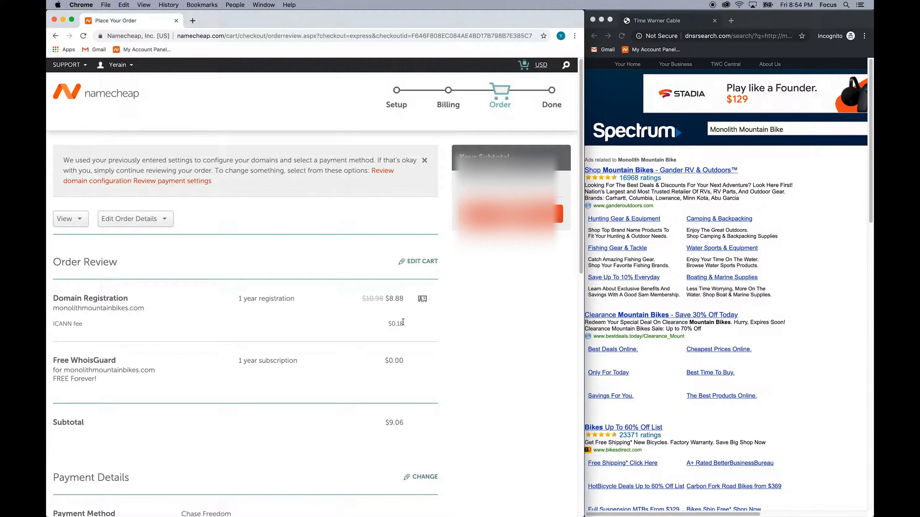
drag(404, 323, 387, 324)
drag(59, 325, 82, 325)
click(367, 298)
drag(362, 300, 386, 299)
click(519, 283)
click(521, 215)
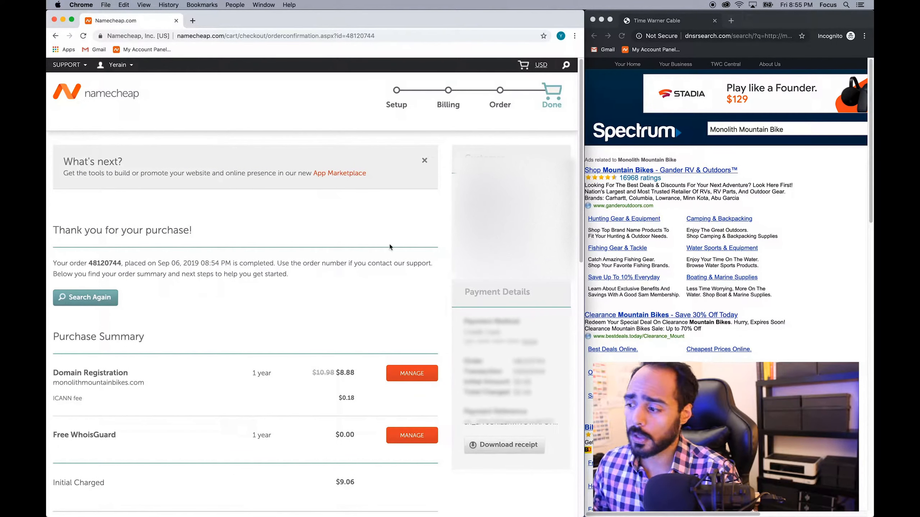
Load monolithmountainbikes.com in a new incognito tab to view its parked page
click(733, 20)
text(monolithmountainbikes.com)
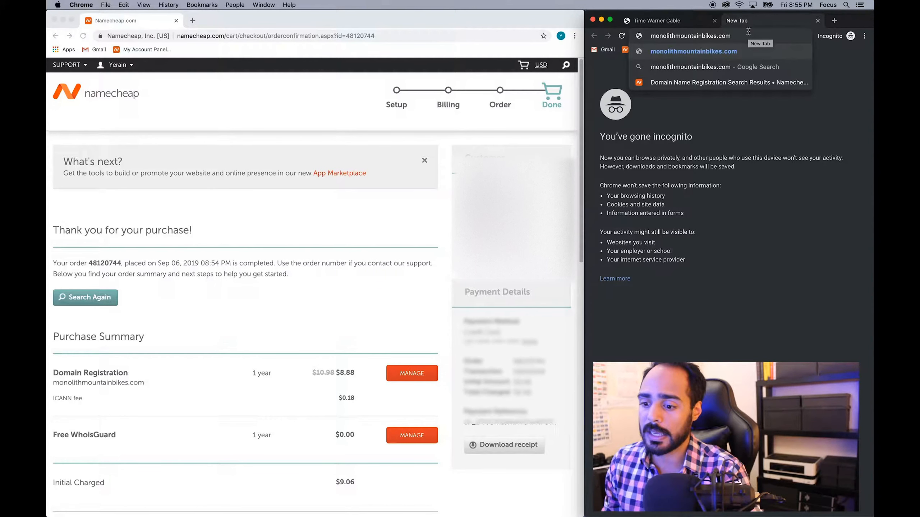
key(Return)
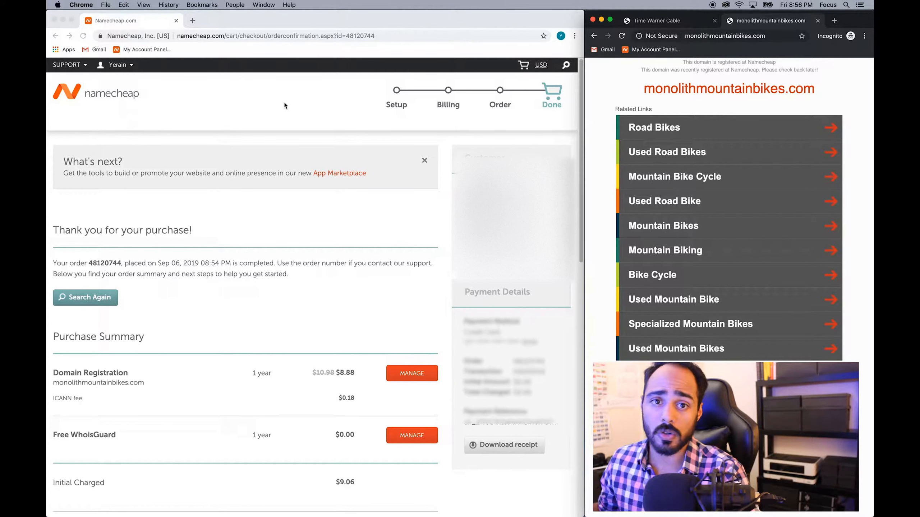
Compare the parked page with the earlier search results and the purchase confirmation
click(677, 21)
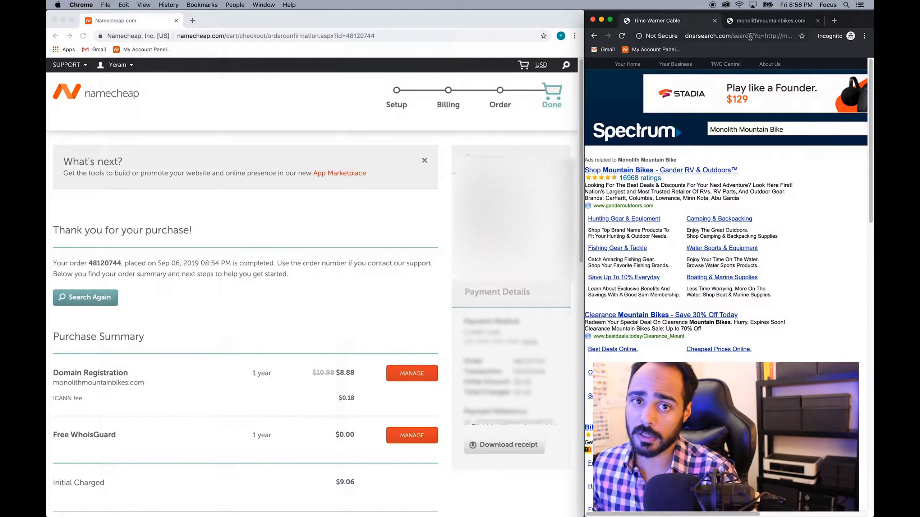
click(770, 20)
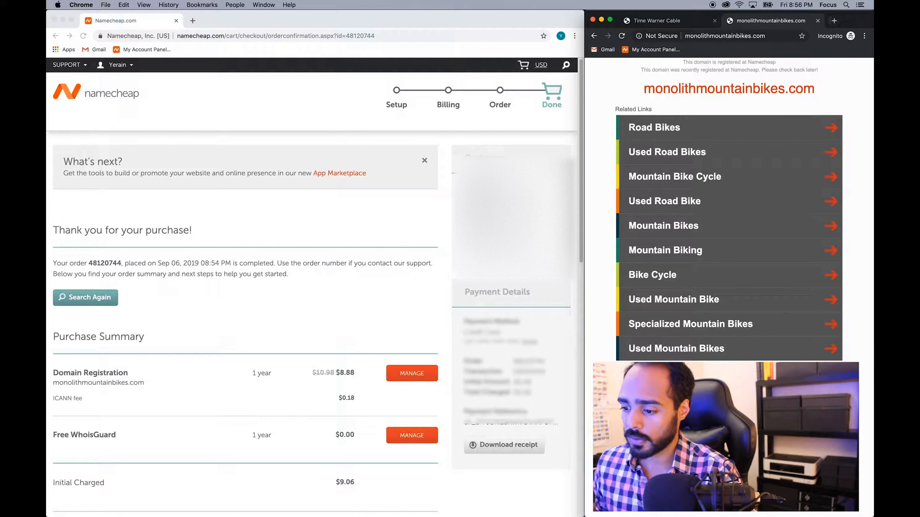
click(351, 304)
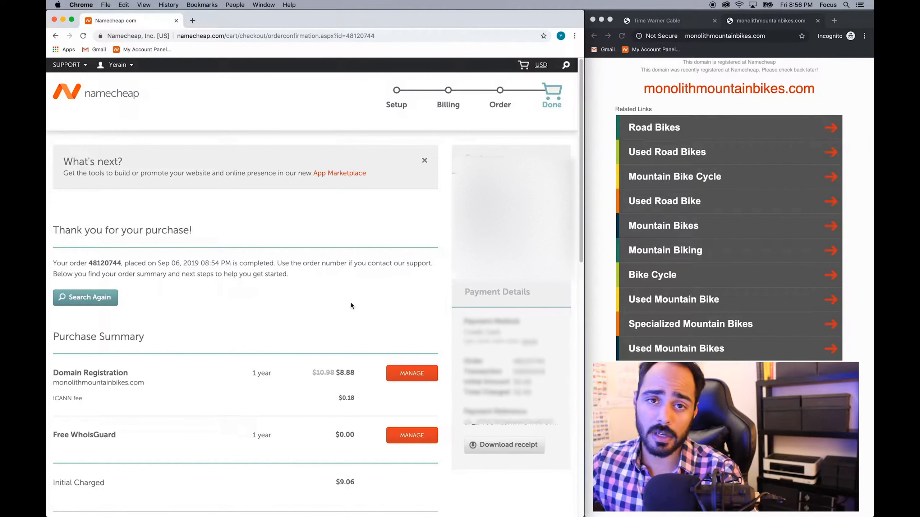
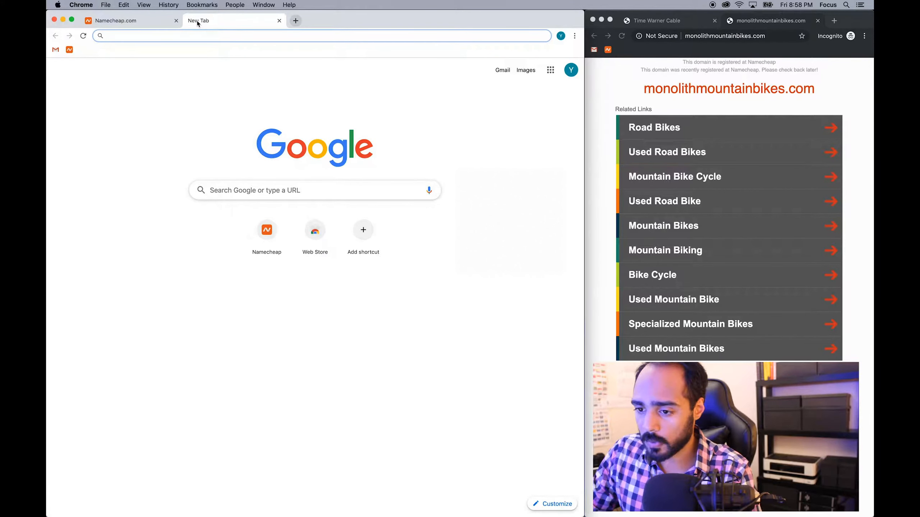
Load HostGator and review the Hatchling, Baby and Business shared hosting plans and prices
text(hostgator)
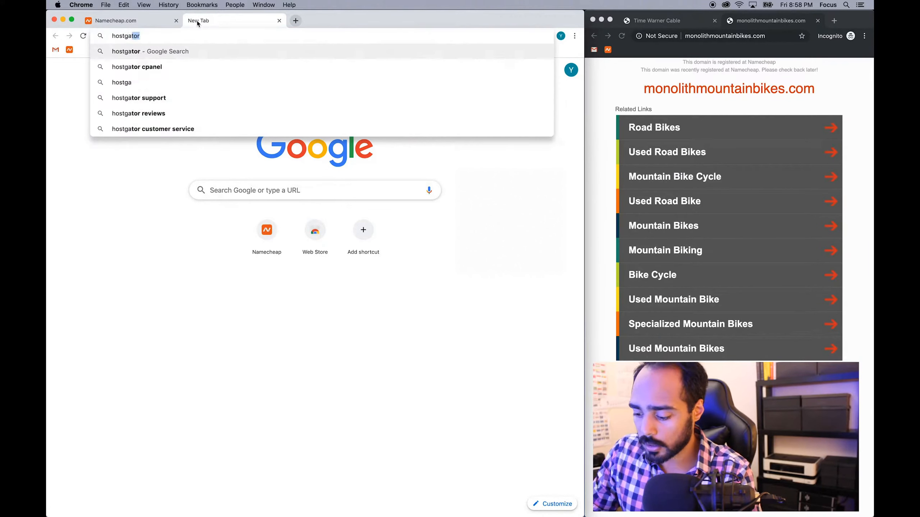
key(Return)
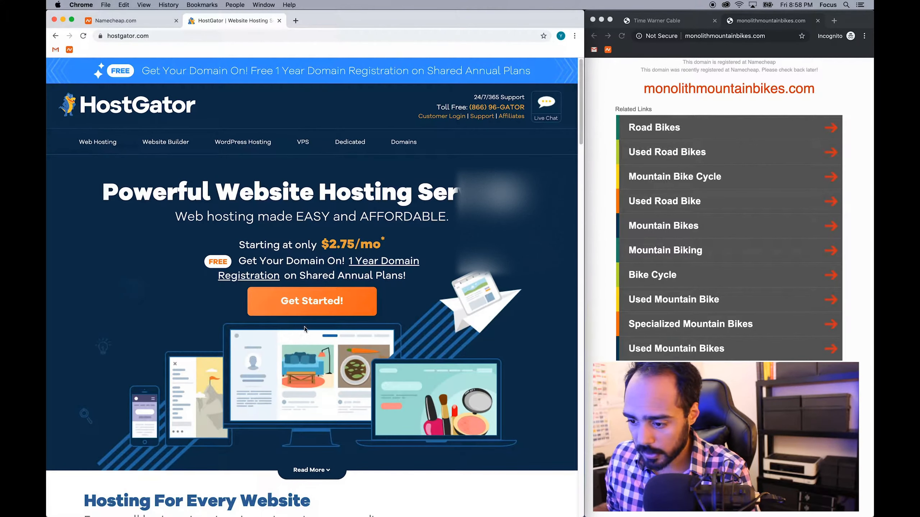
click(312, 301)
scroll(347, 194, down, 3)
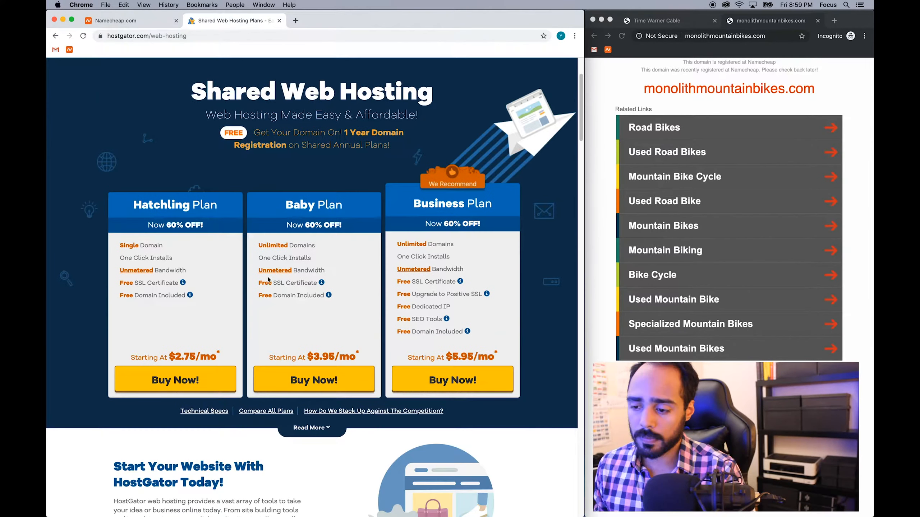
scroll(290, 235, up, 2)
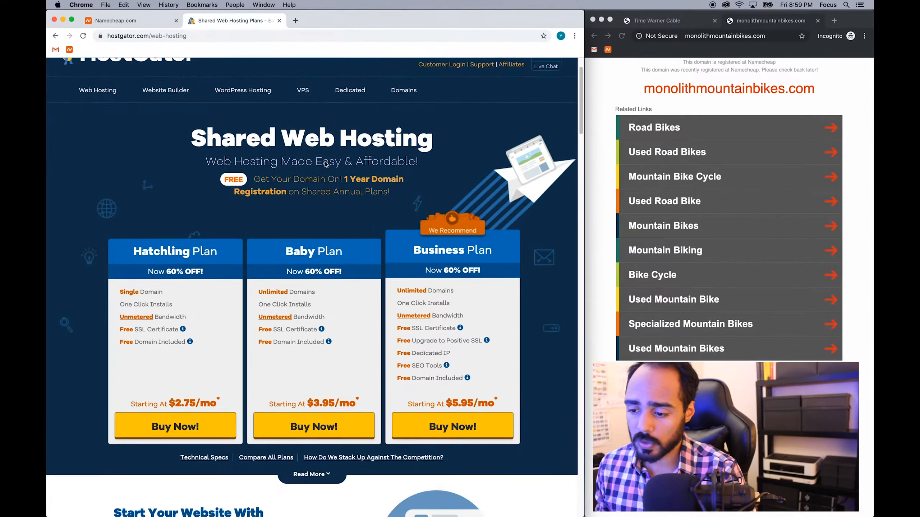
scroll(315, 188, down, 4)
scroll(324, 161, up, 1)
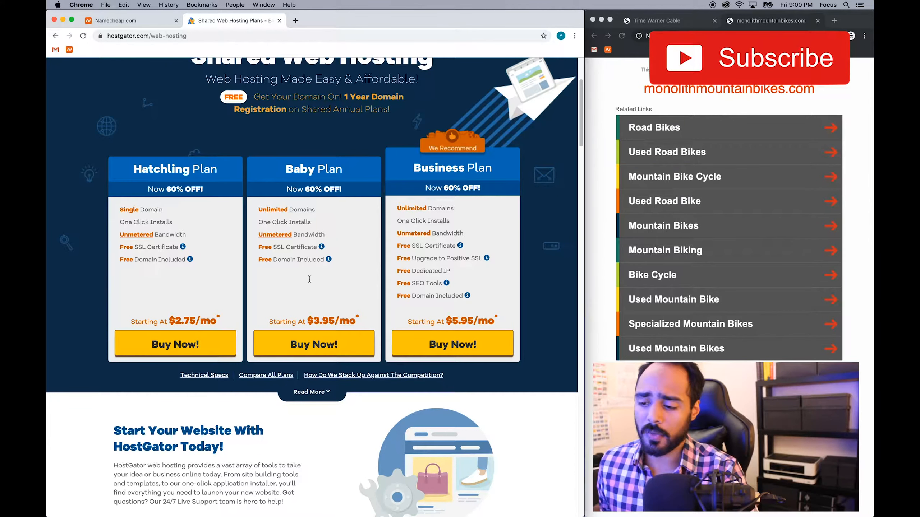
Start a Baby plan checkout with monolithmountainbikes.com pasted in as an already-owned domain
click(313, 344)
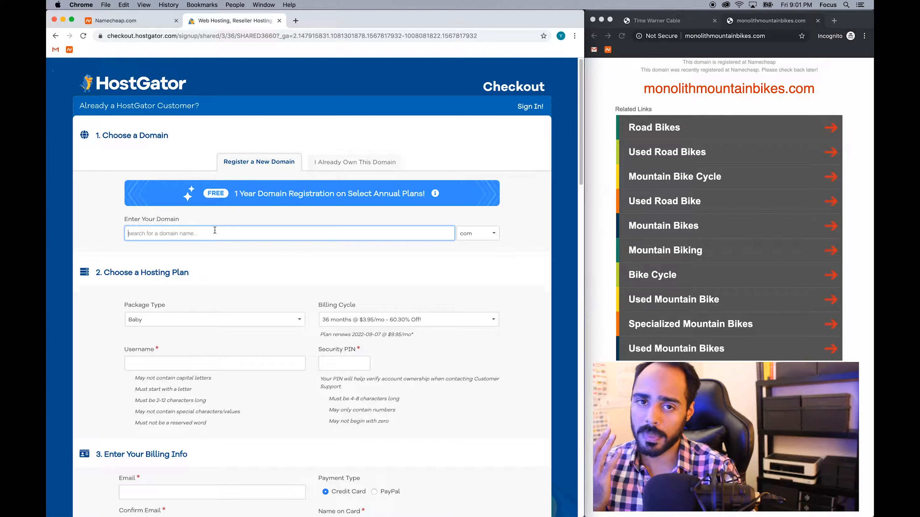
click(318, 159)
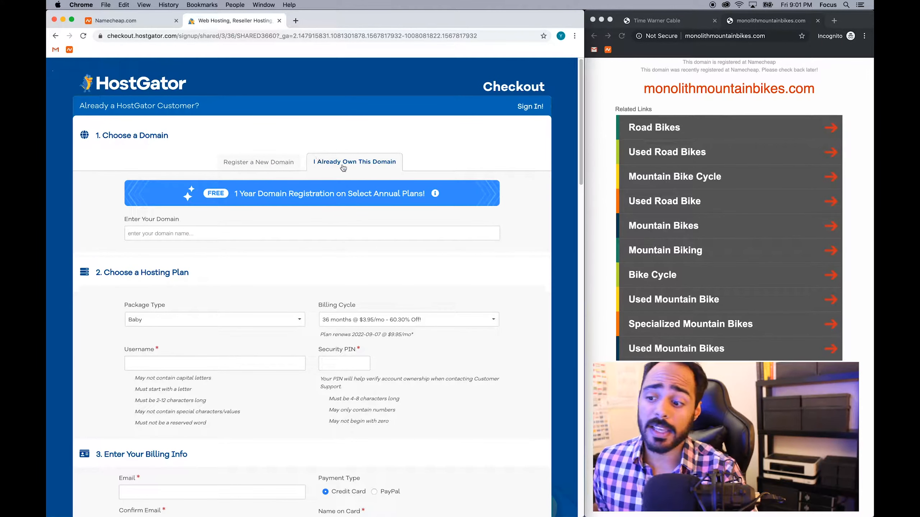
click(264, 233)
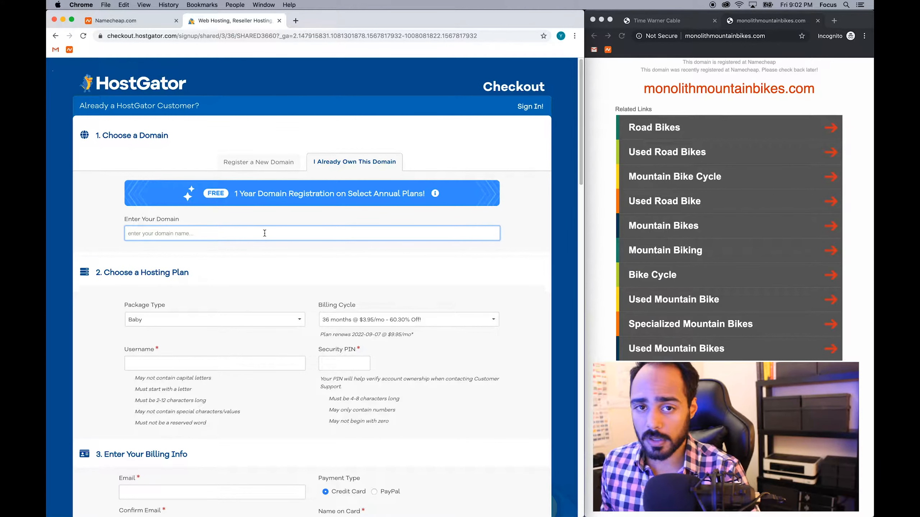
scroll(264, 232, down, 3)
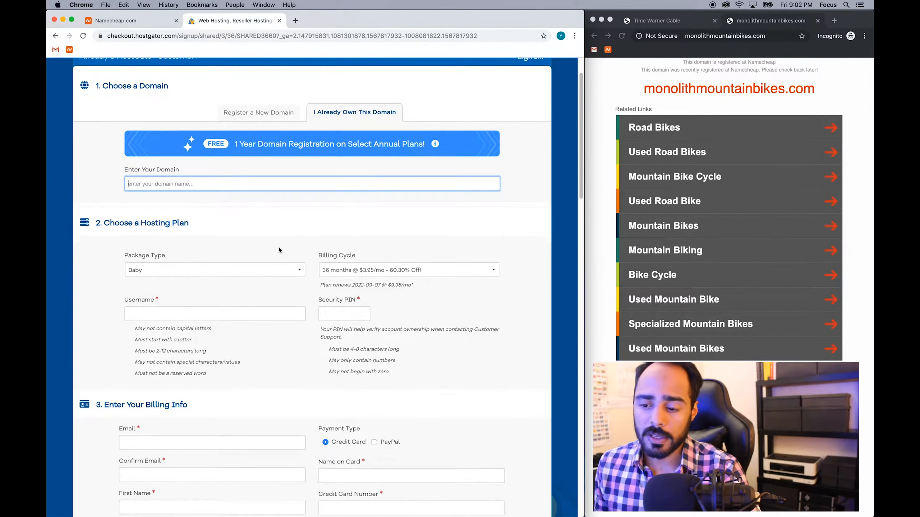
text(monolithmountainbikes.com)
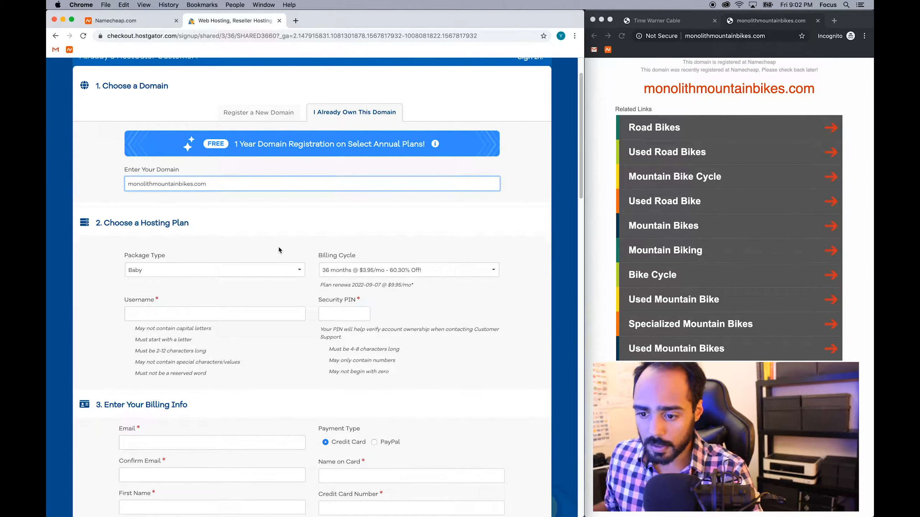
scroll(224, 216, down, 1)
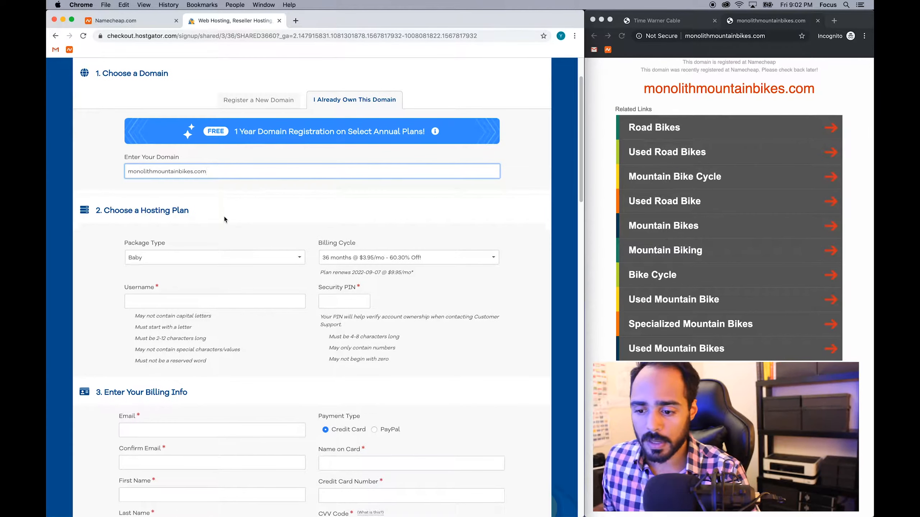
scroll(308, 285, down, 1)
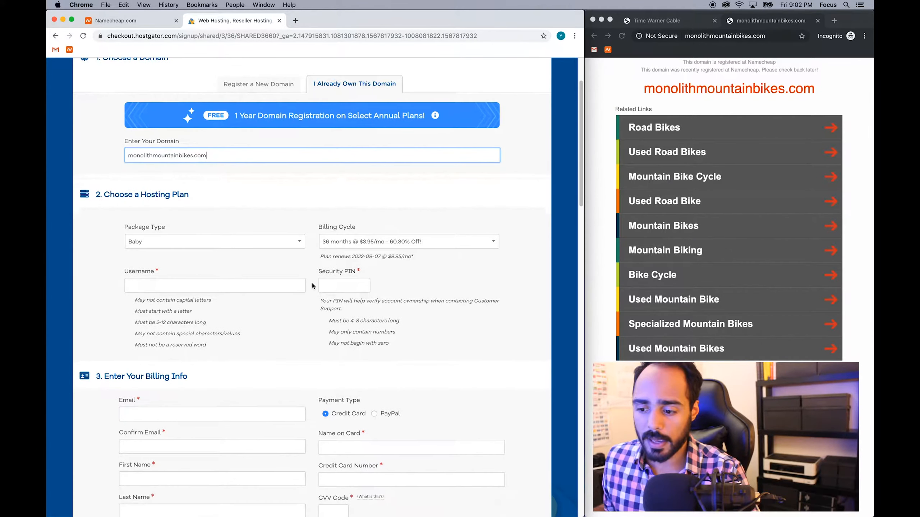
Enter a username based on the domain name and a four-digit security PIN
click(272, 285)
text(monolithmou)
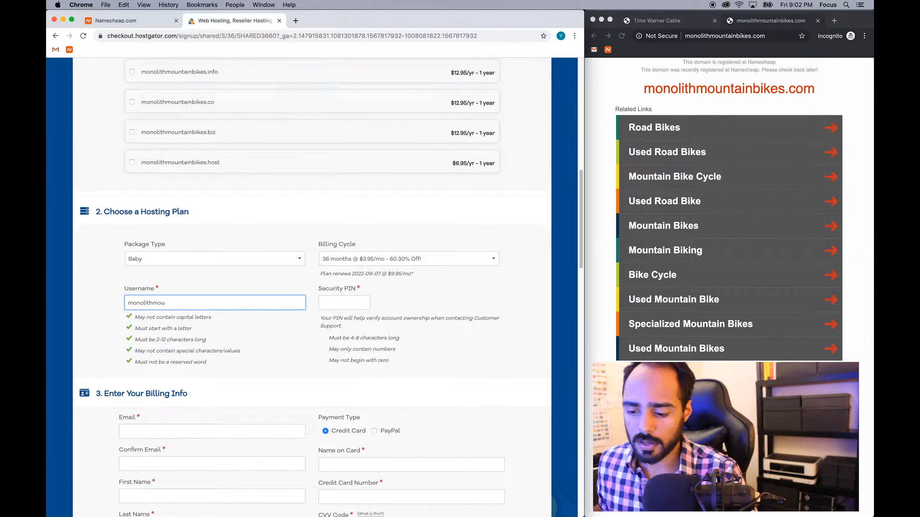
key(super+a)
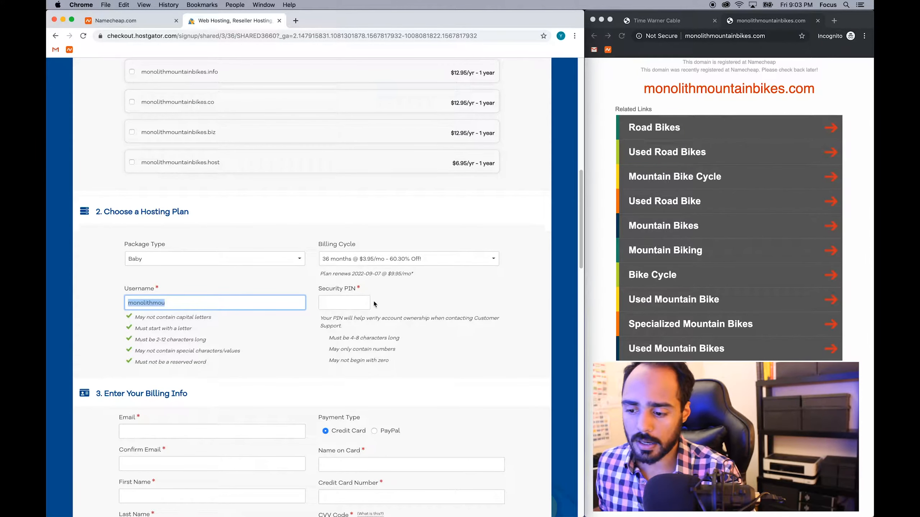
click(364, 303)
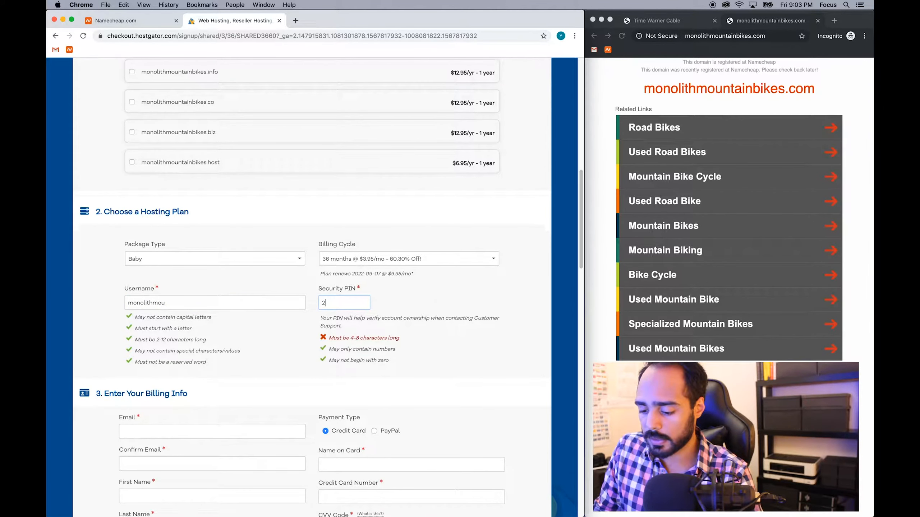
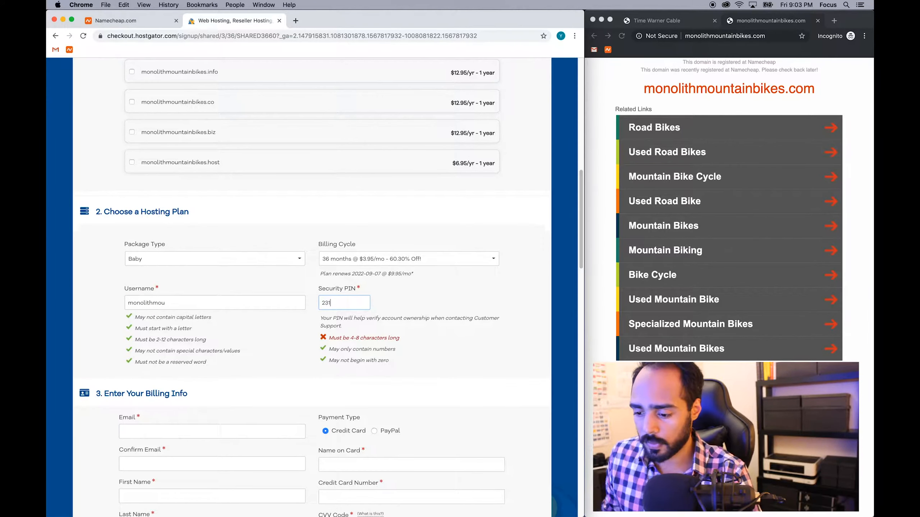
scroll(420, 277, down, 3)
click(168, 365)
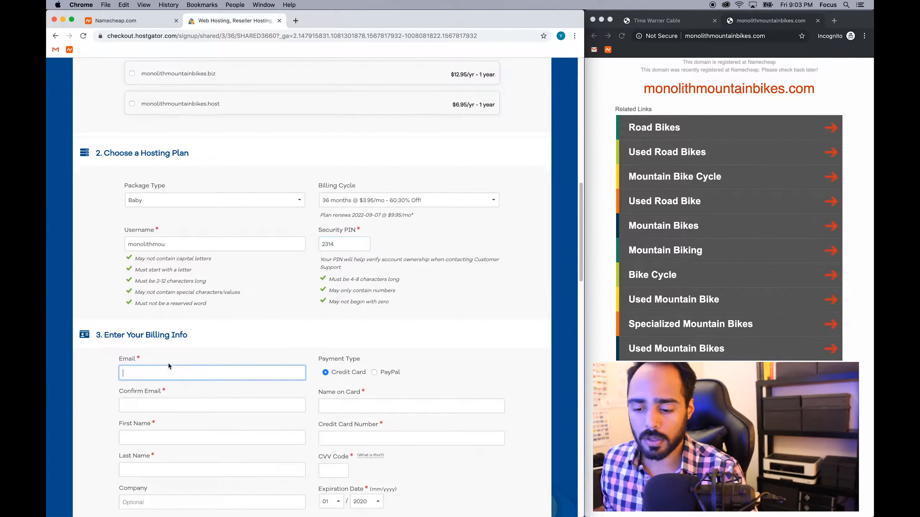
scroll(169, 365, down, 5)
scroll(367, 177, down, 1)
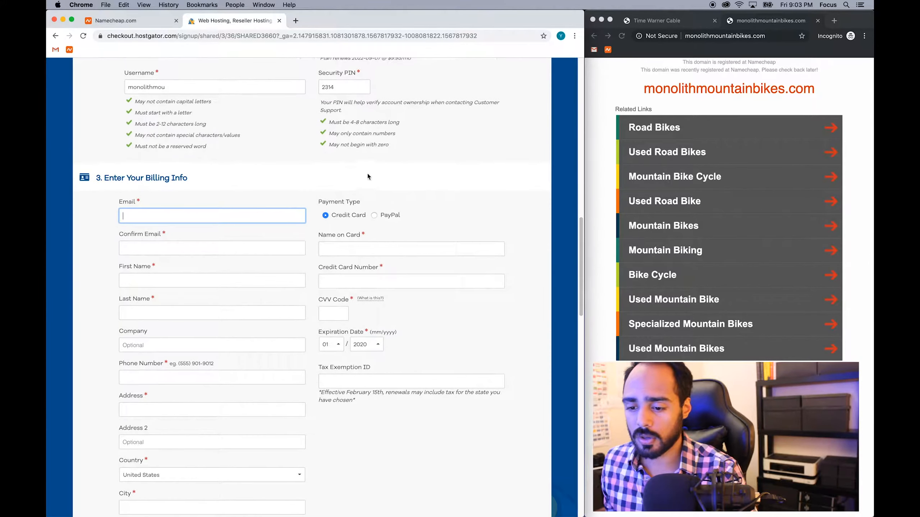
scroll(359, 350, down, 20)
scroll(323, 210, up, 8)
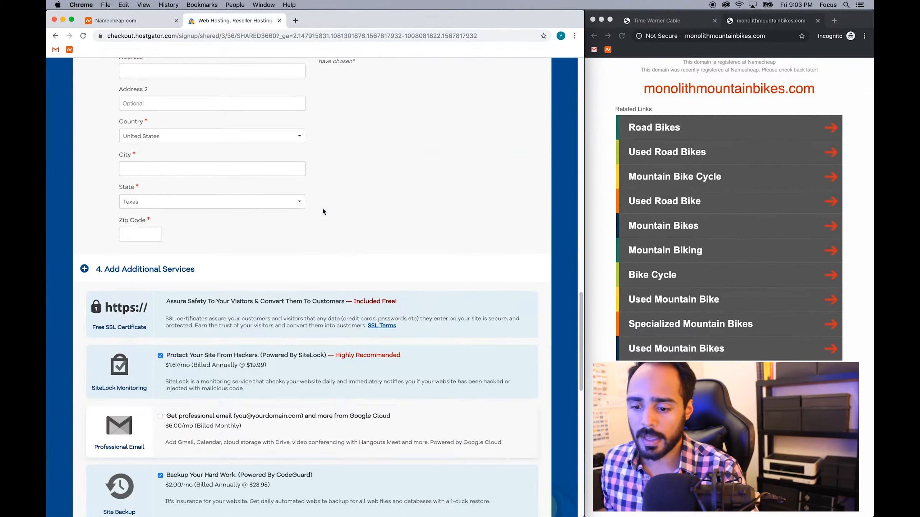
scroll(322, 210, down, 5)
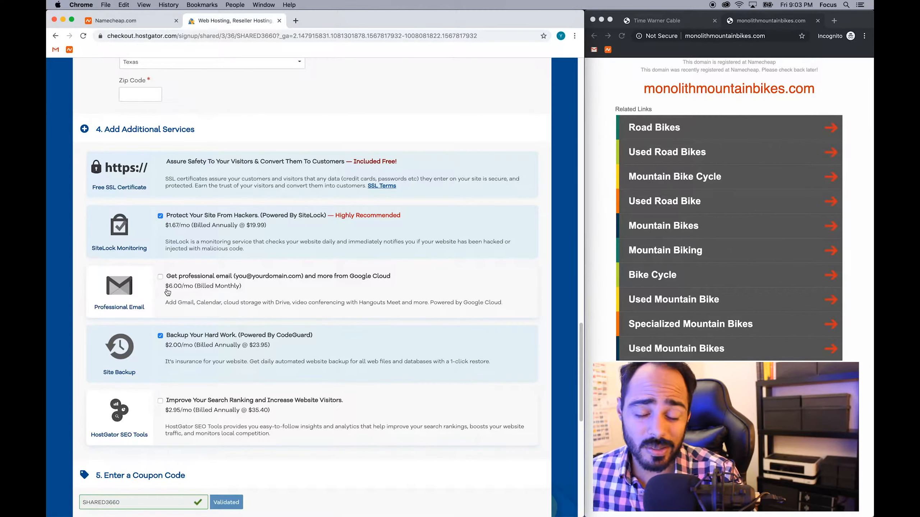
Untick the Site Backup and SiteLock add-ons, confirming the total drops to $151.60
scroll(196, 355, down, 1)
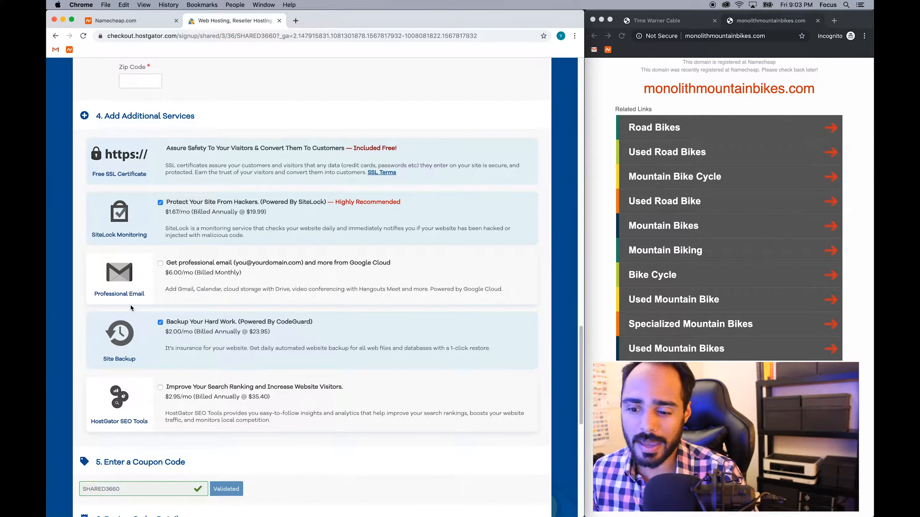
click(160, 322)
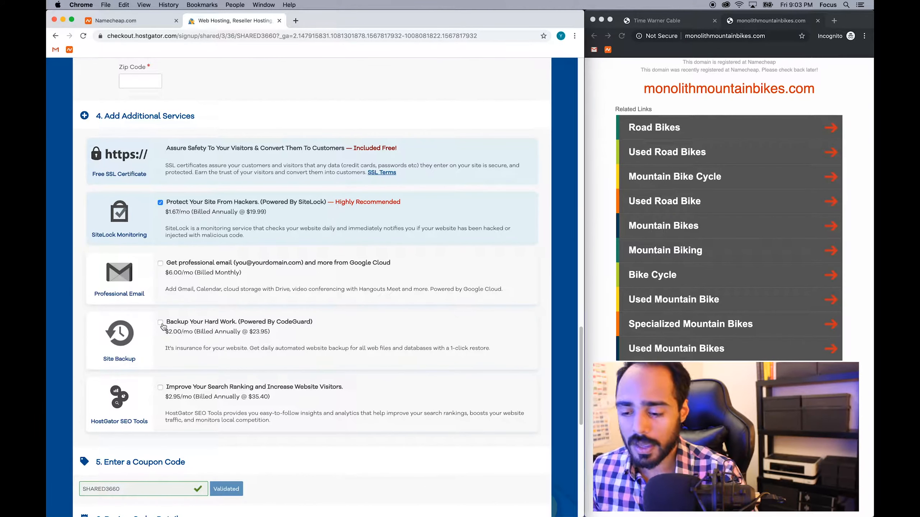
click(163, 206)
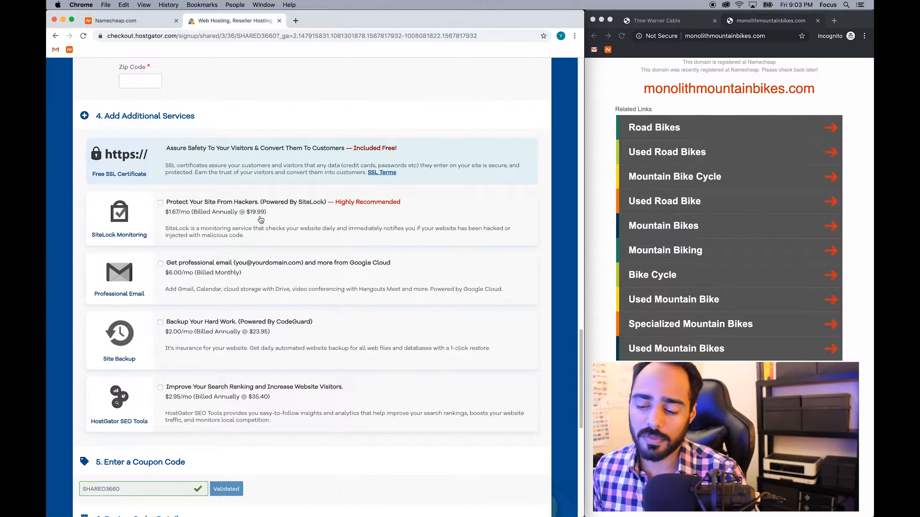
scroll(252, 217, down, 5)
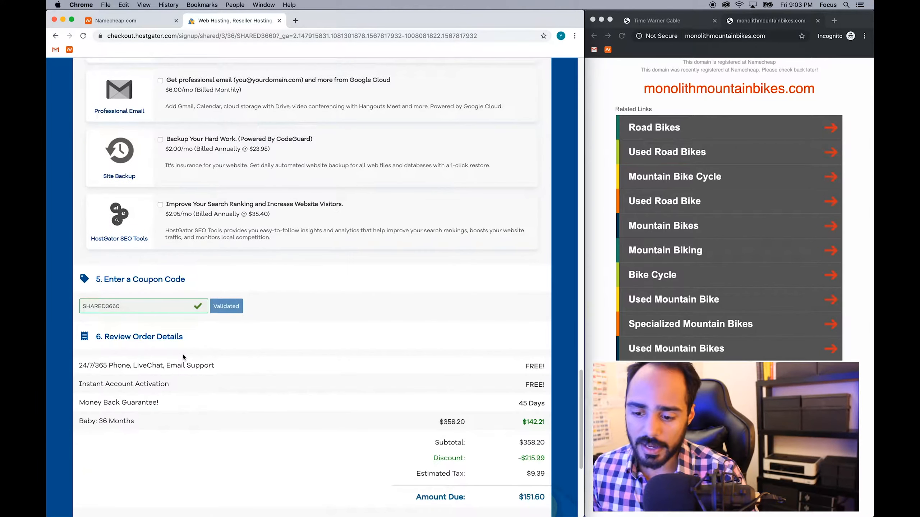
scroll(119, 306, down, 1)
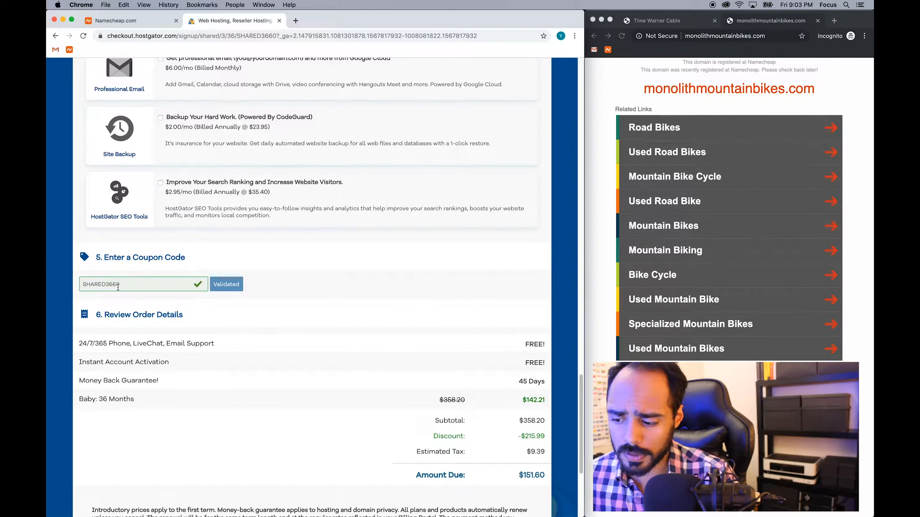
scroll(118, 288, down, 1)
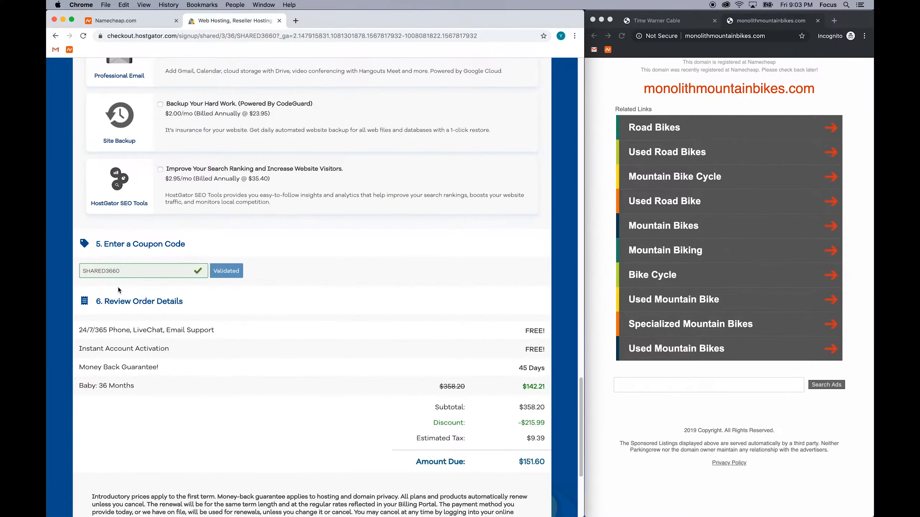
scroll(118, 288, up, 20)
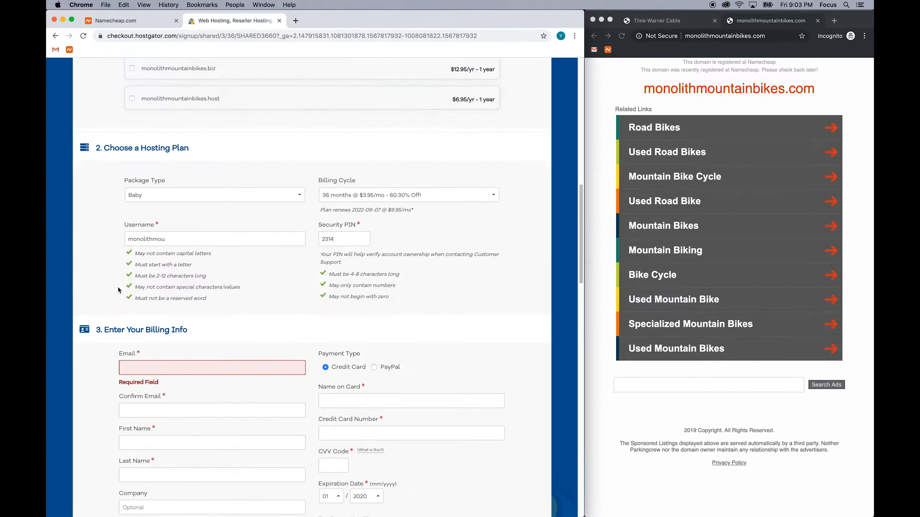
scroll(118, 290, up, 3)
Switch the Baby plan billing cycle to 12 months, making the amount due $114.50
click(346, 235)
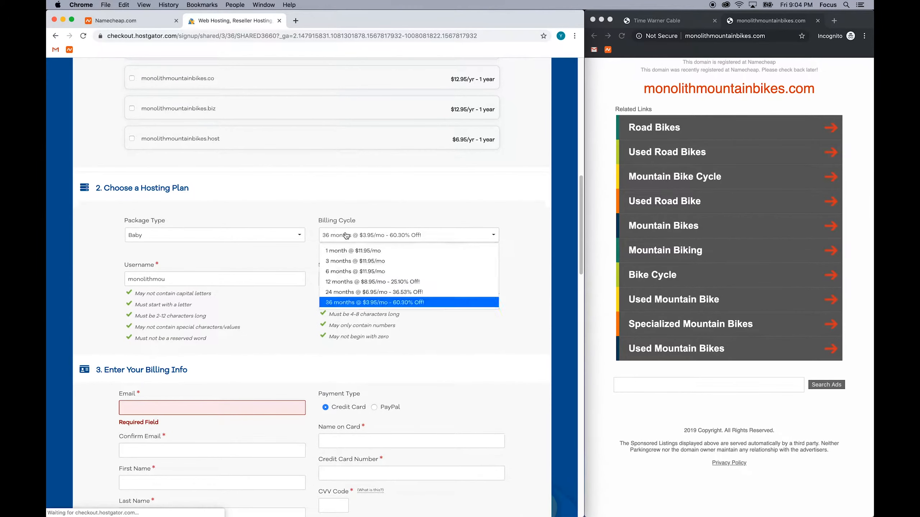
click(340, 282)
scroll(532, 364, down, 20)
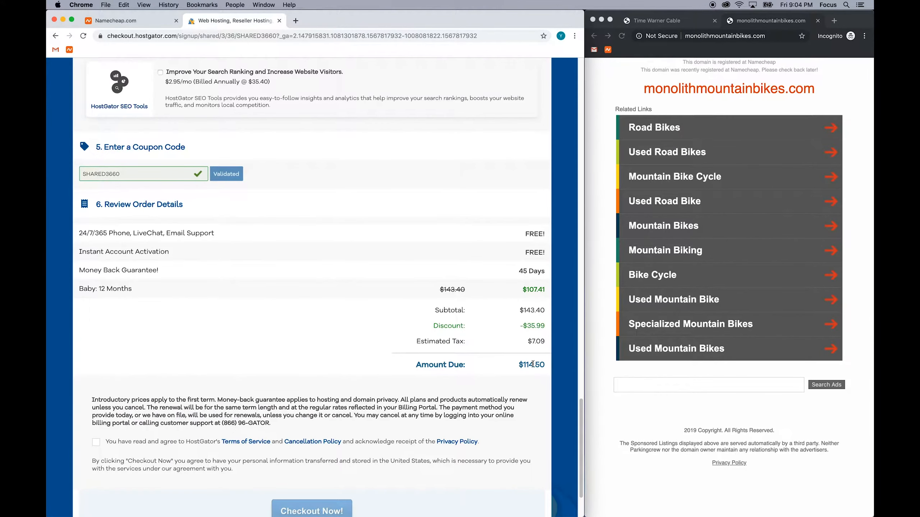
double_click(537, 364)
click(528, 367)
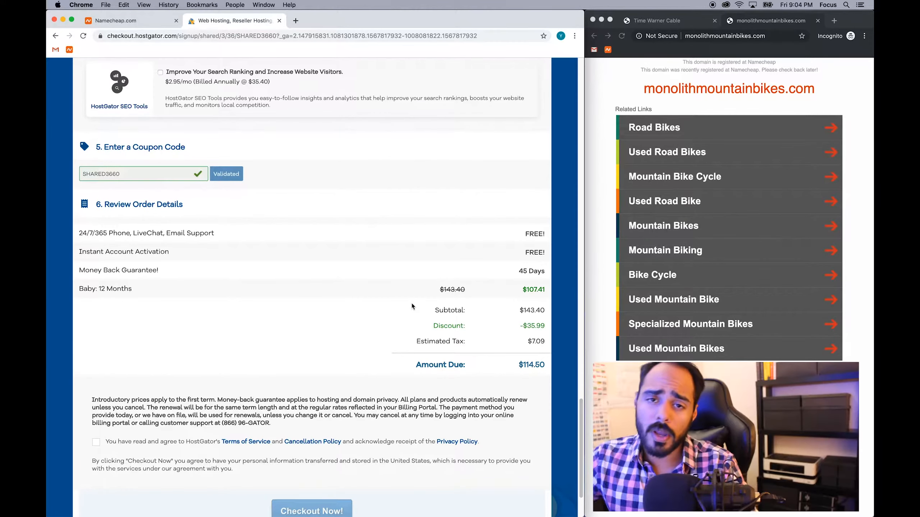
Review the updated checkout, then open a blank browser tab
scroll(412, 306, up, 10)
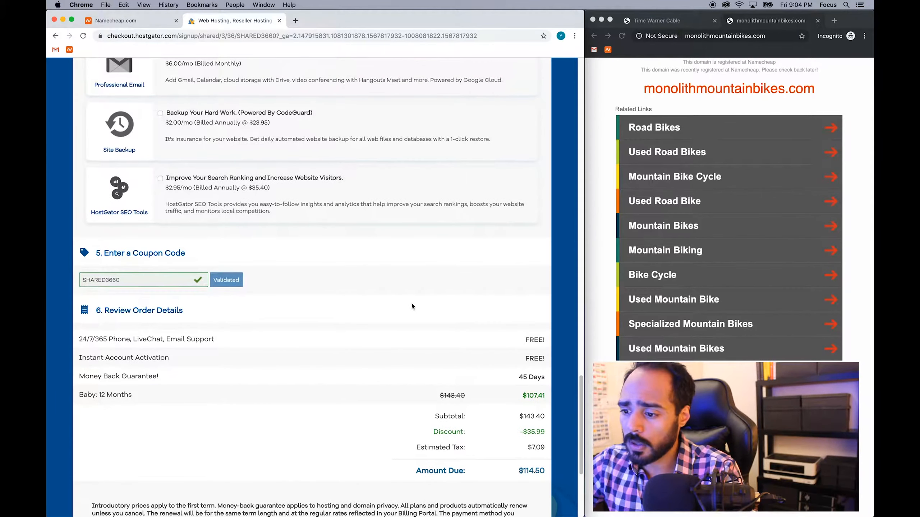
scroll(412, 306, up, 15)
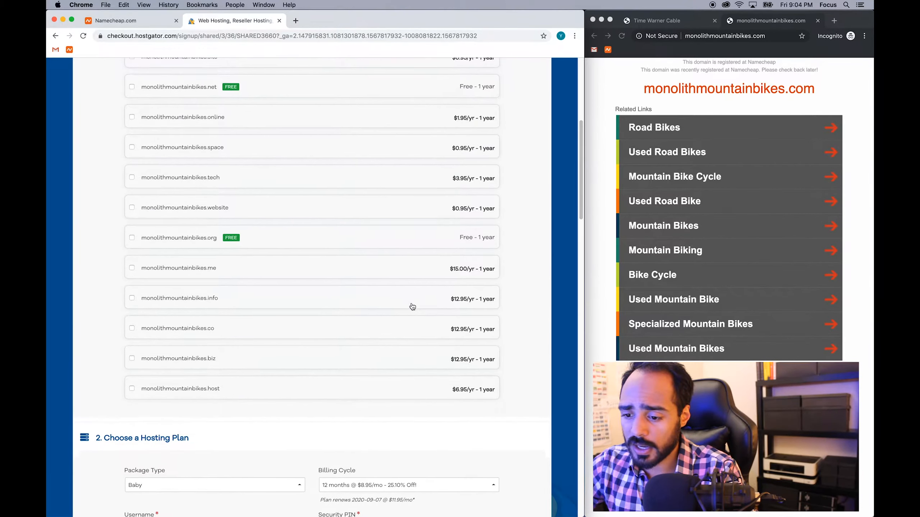
scroll(412, 306, down, 20)
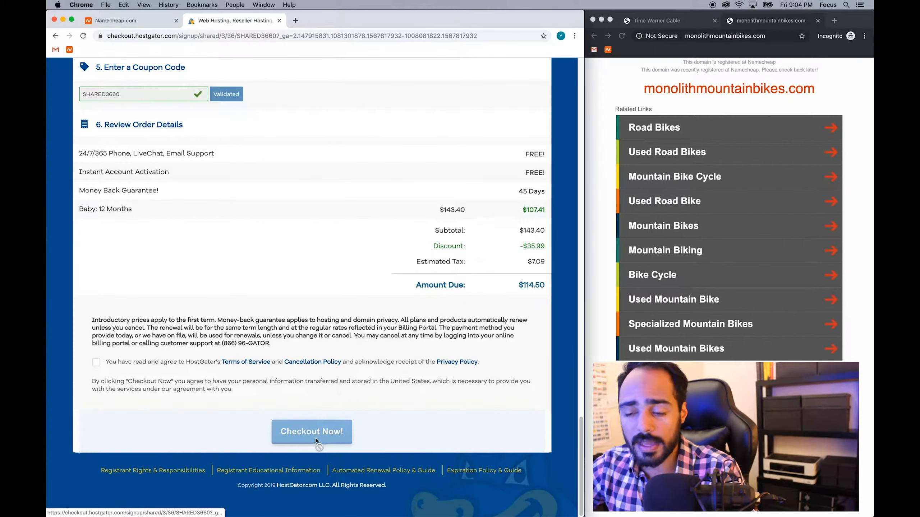
scroll(273, 360, up, 20)
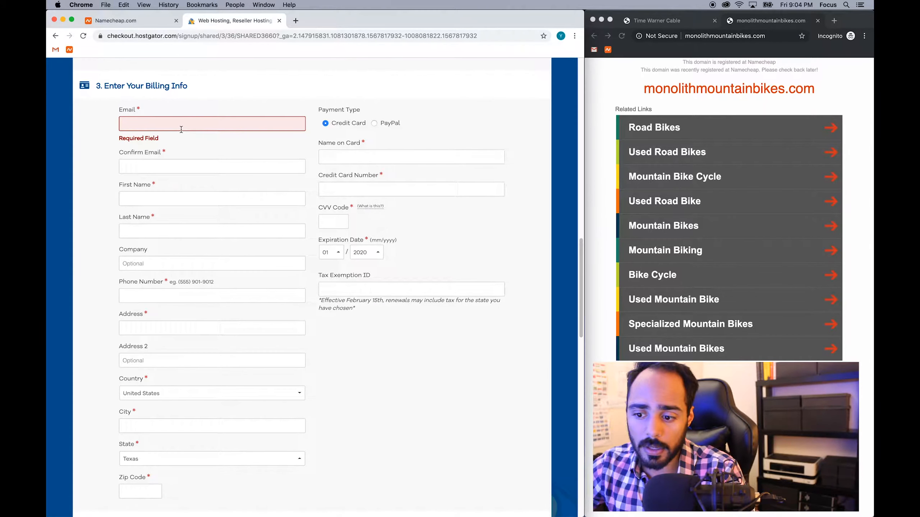
click(180, 124)
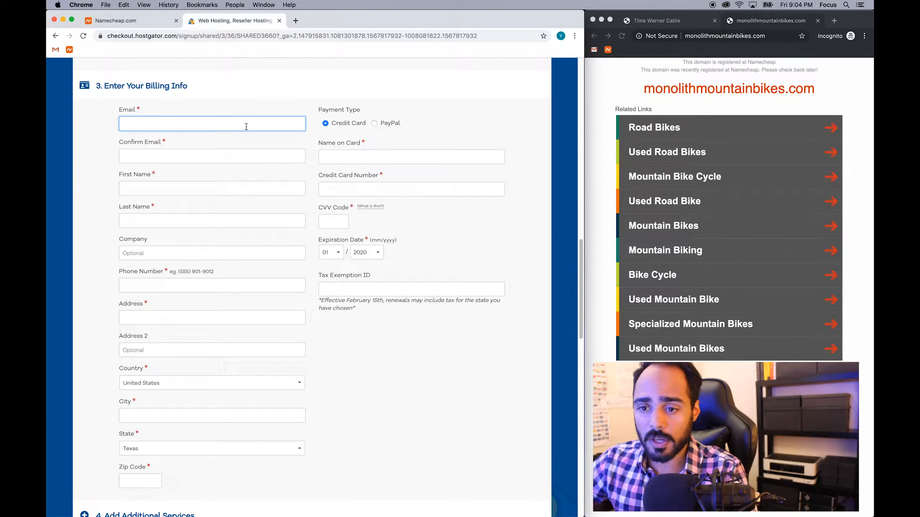
click(296, 21)
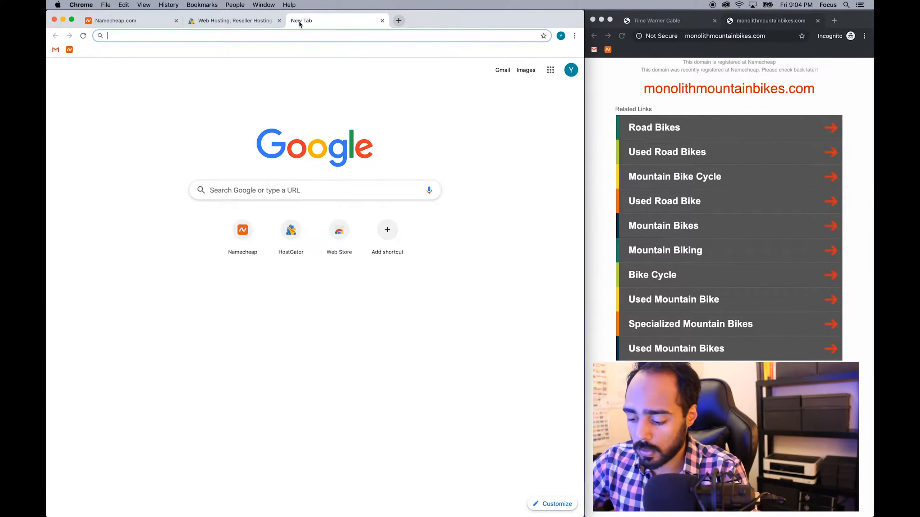
Sign in at portal.hostgator.com and launch cPanel for the hosting package
text(portal.ho)
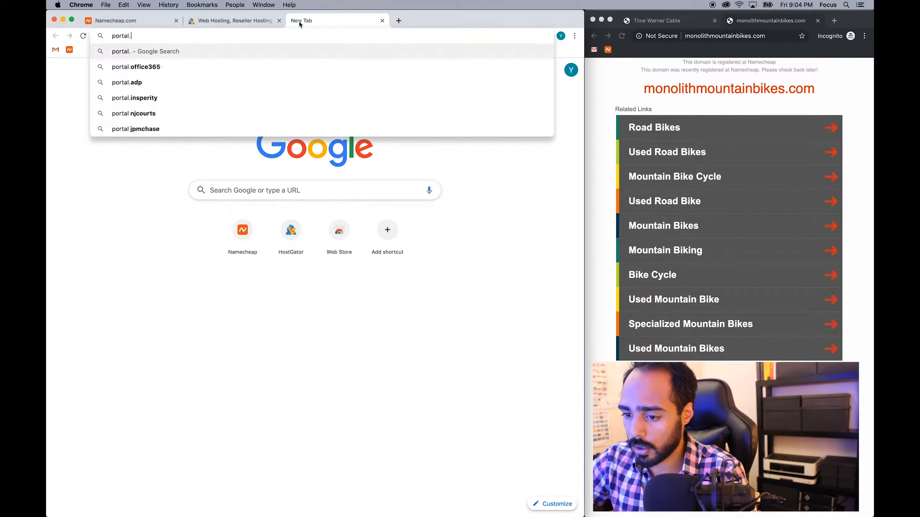
text(s)
key(Down)
key(Return)
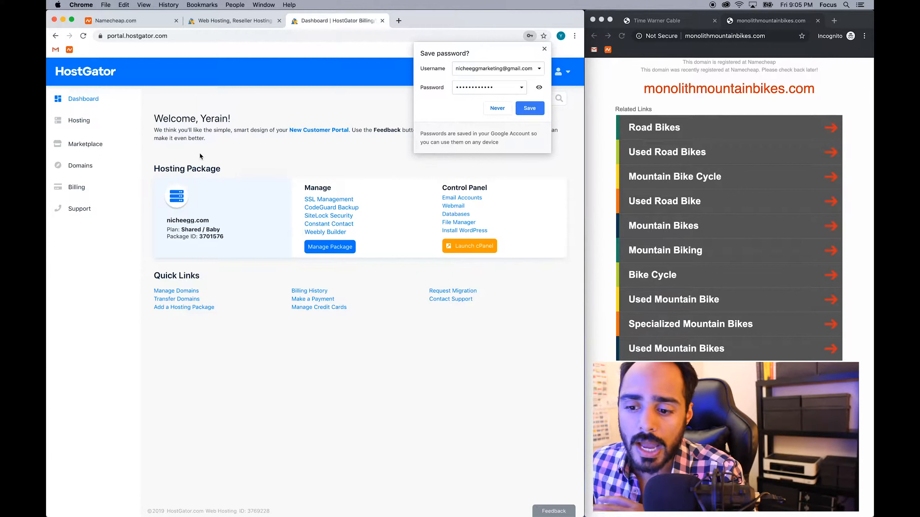
click(544, 48)
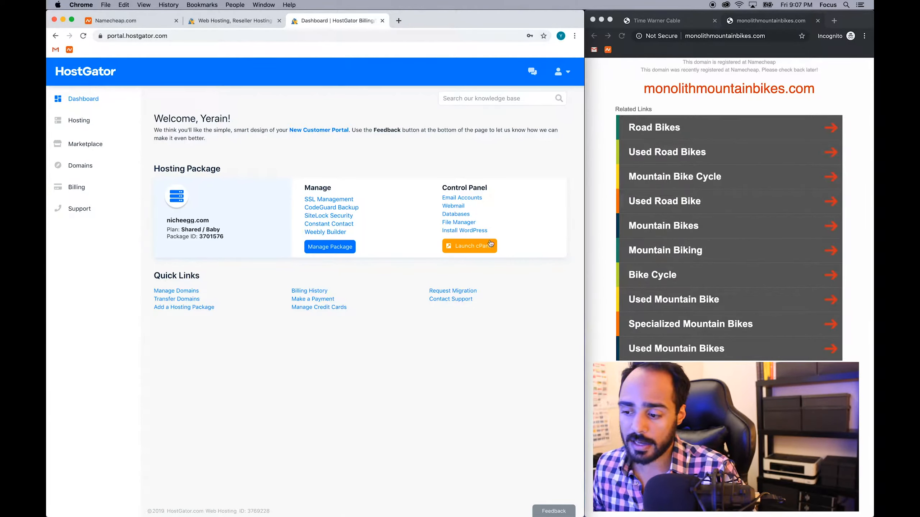
click(470, 250)
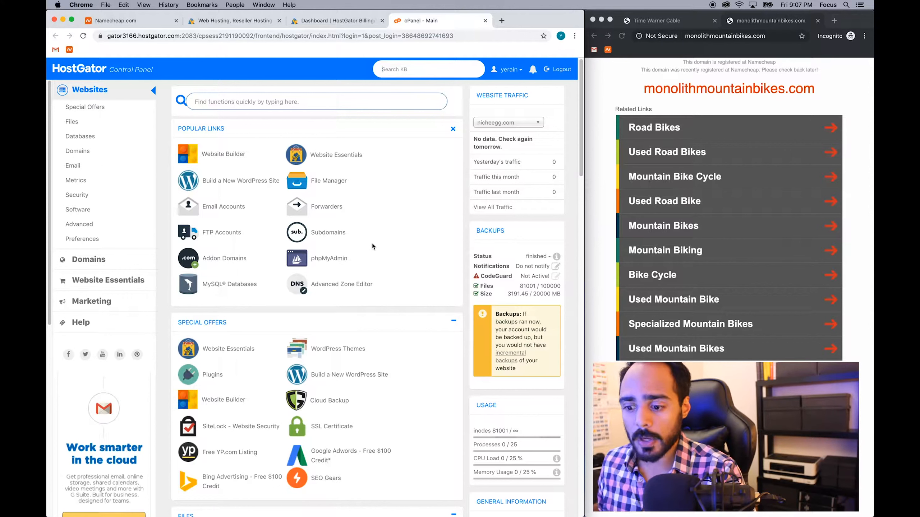
scroll(472, 321, down, 8)
scroll(471, 321, down, 2)
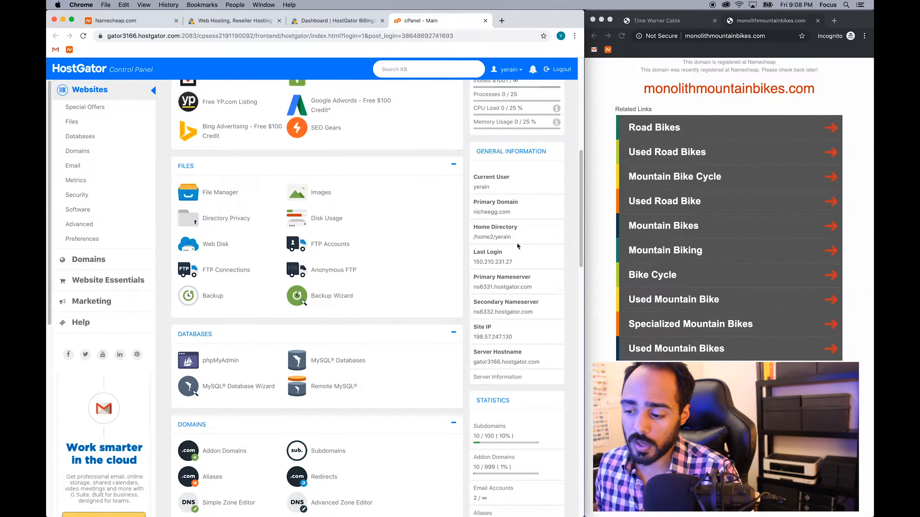
Copy the primary nameserver ns6331.hostgator.com and return to the Namecheap tab
mouse_move(473, 287)
mouse_down()
mouse_move(537, 292)
mouse_move(472, 292)
mouse_up()
key(super+c)
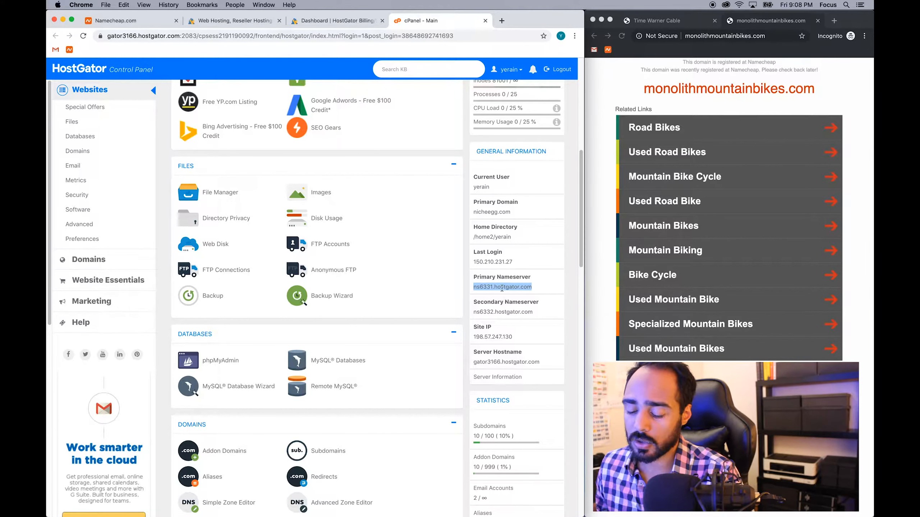
click(125, 22)
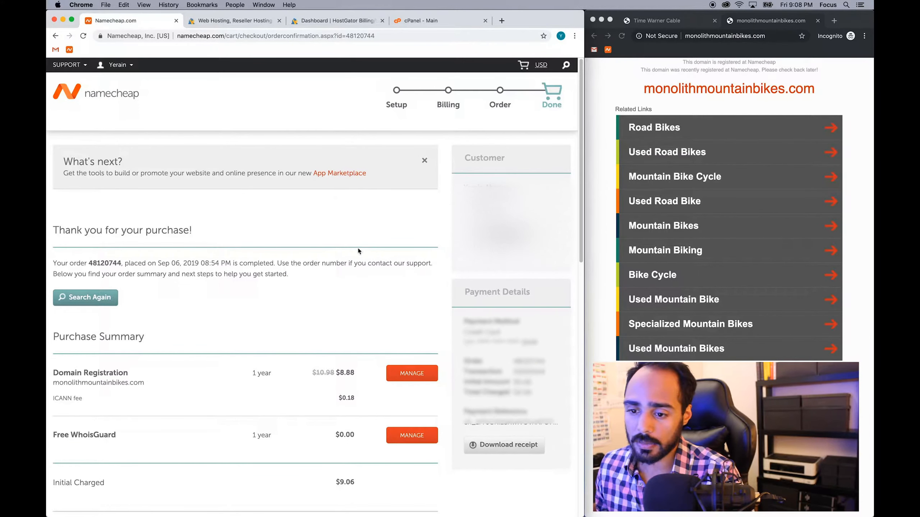
Open monolithmountainbikes.com in Namecheap, choose Custom DNS, and enter the ns6331/ns6332 nameservers
click(134, 93)
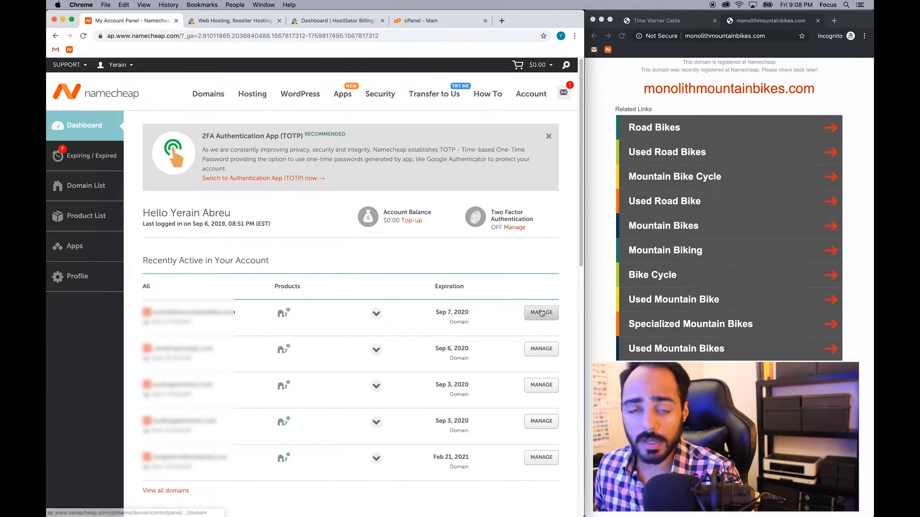
click(542, 312)
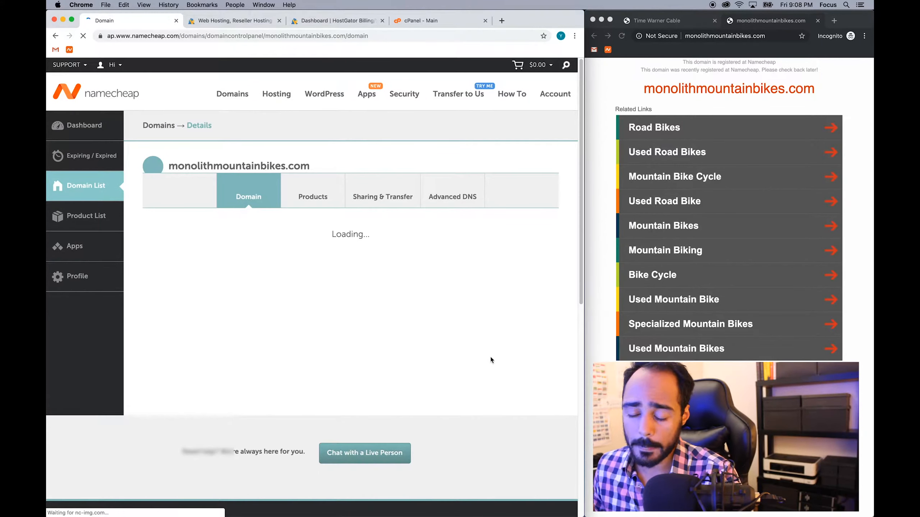
scroll(464, 348, down, 5)
scroll(345, 265, up, 2)
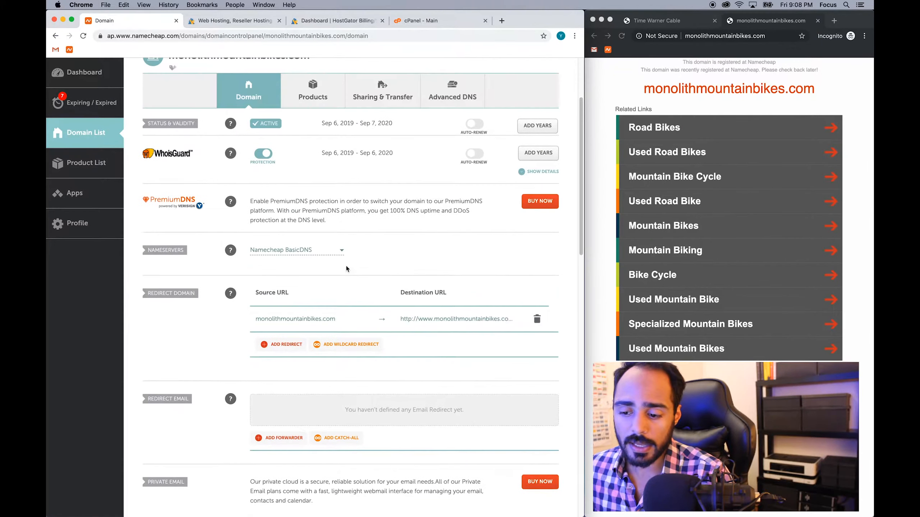
mouse_move(230, 250)
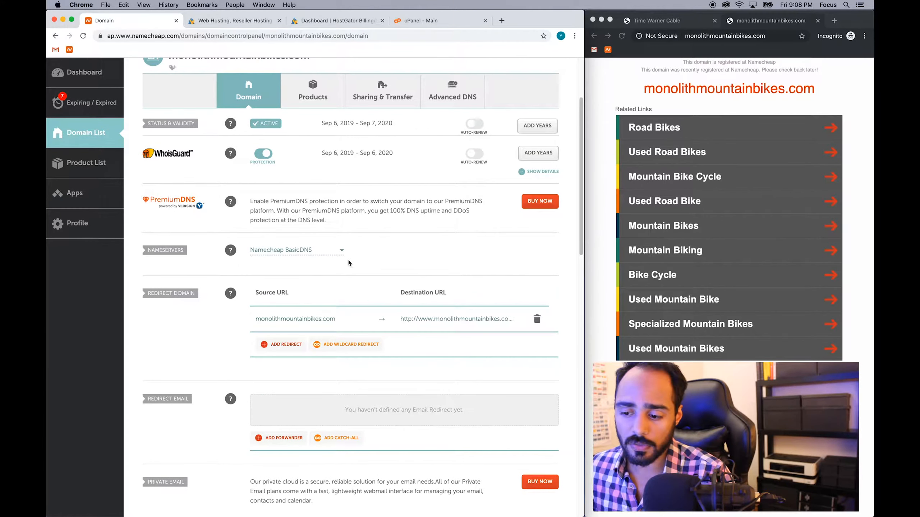
click(319, 253)
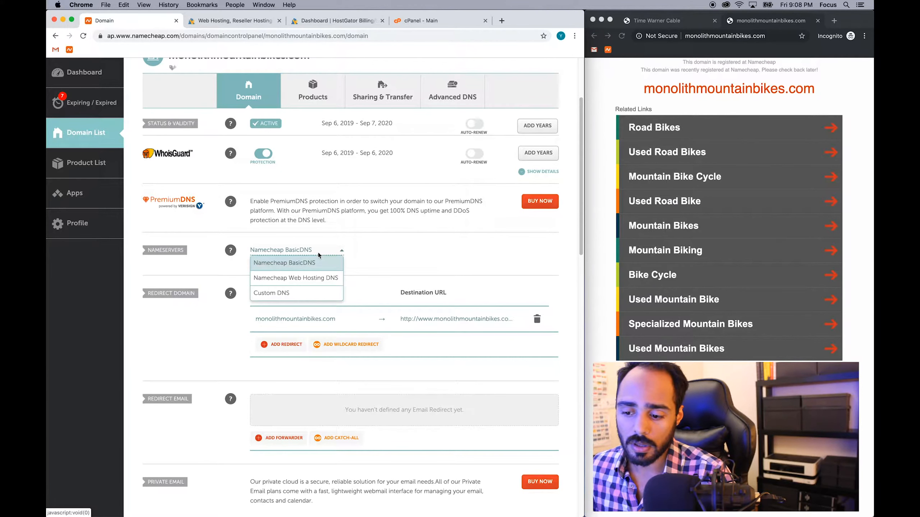
click(286, 292)
click(313, 273)
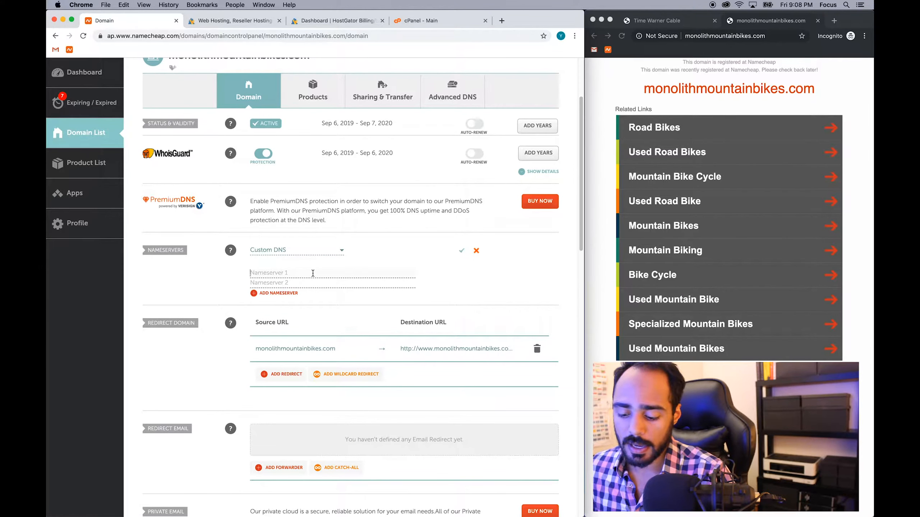
key(super+v)
key(super+v)
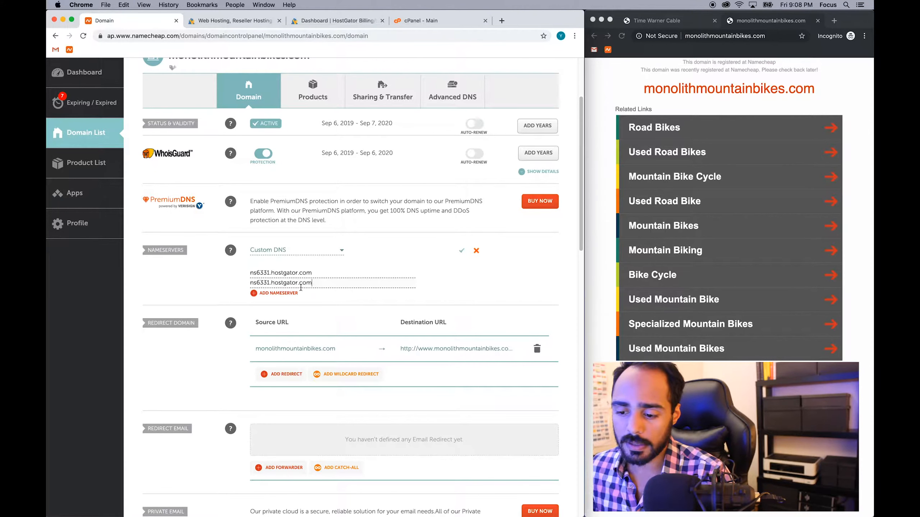
click(268, 283)
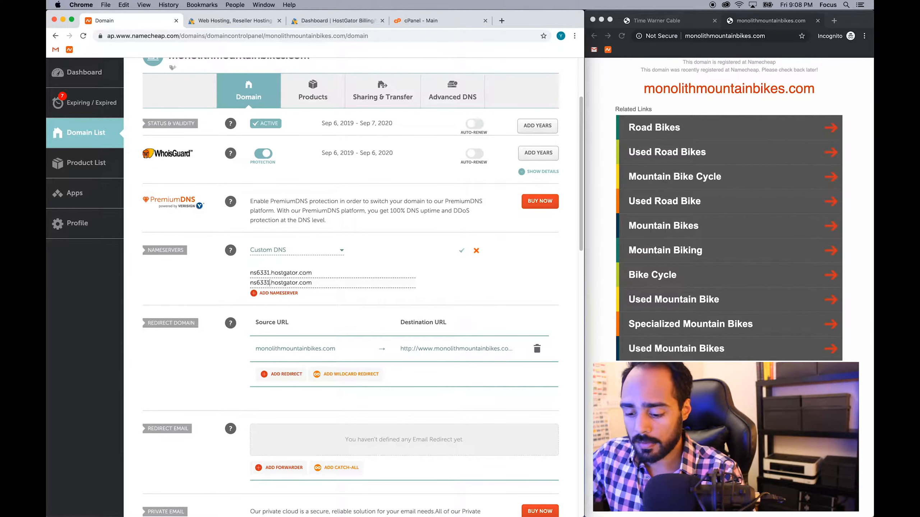
key(BackSpace)
text(2)
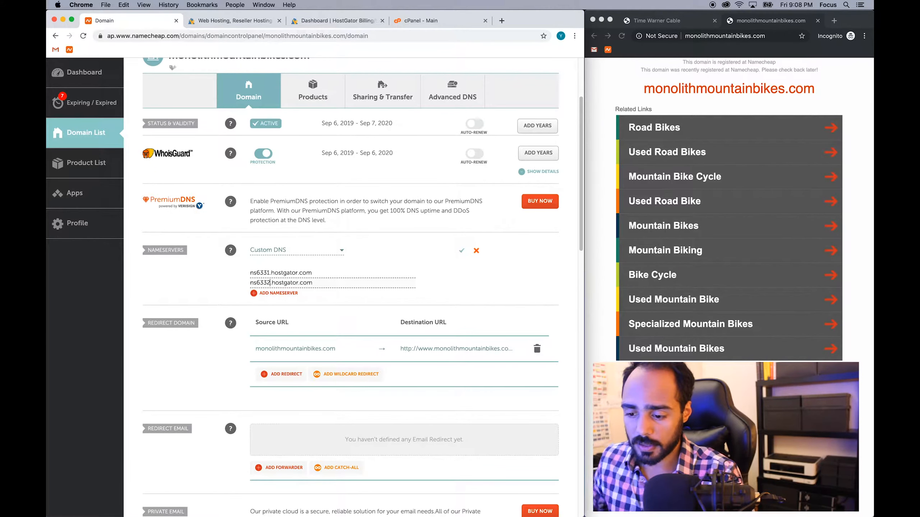
Compare the primary and secondary nameserver values shown in HostGator cPanel
click(254, 22)
click(312, 23)
click(415, 22)
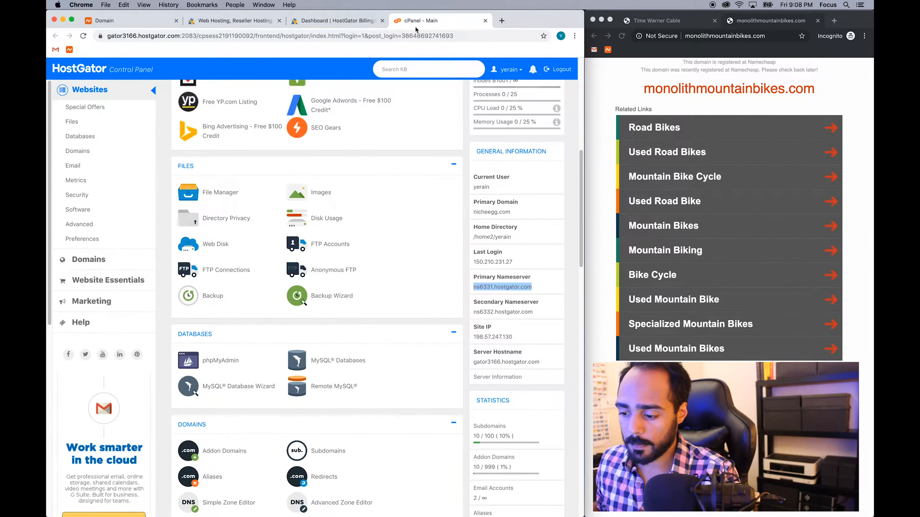
drag(532, 287, 500, 287)
drag(532, 312, 517, 287)
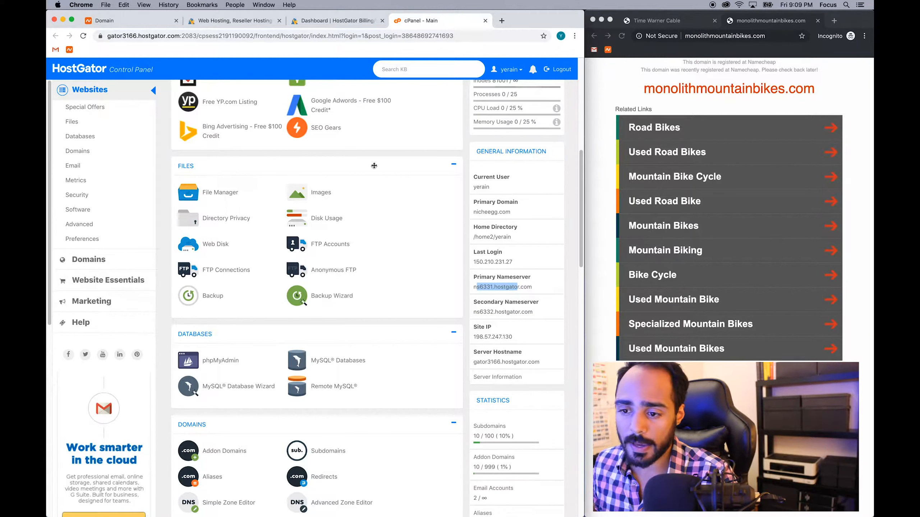
click(492, 311)
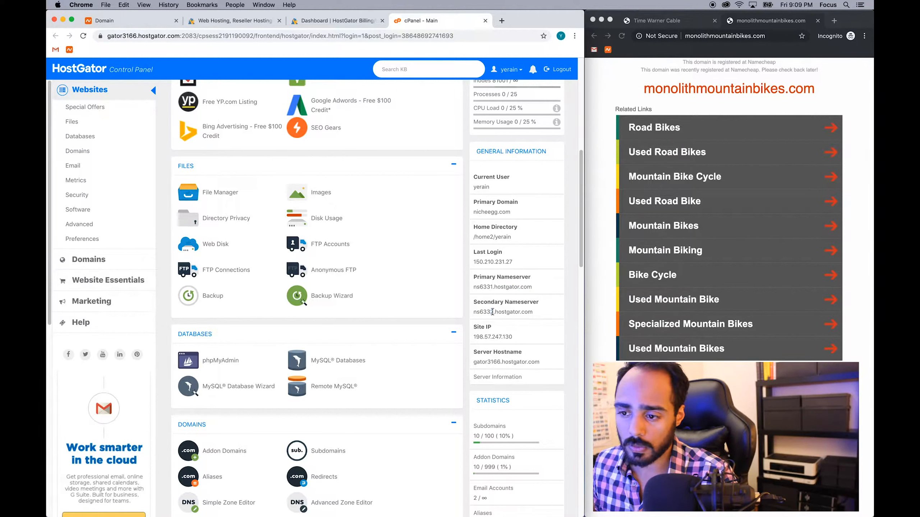
Re-enter the second nameserver as ns6332.hostgator.com and save both custom nameservers
click(131, 20)
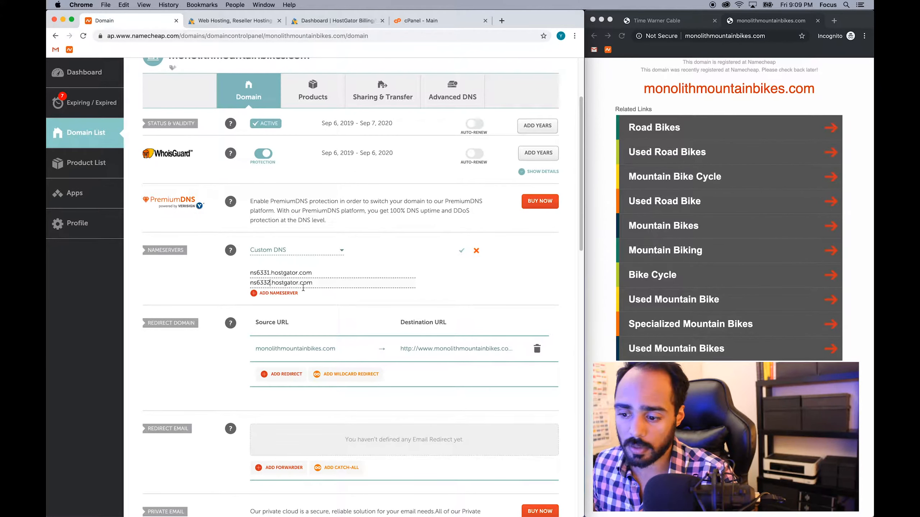
triple_click(270, 283)
key(super+v)
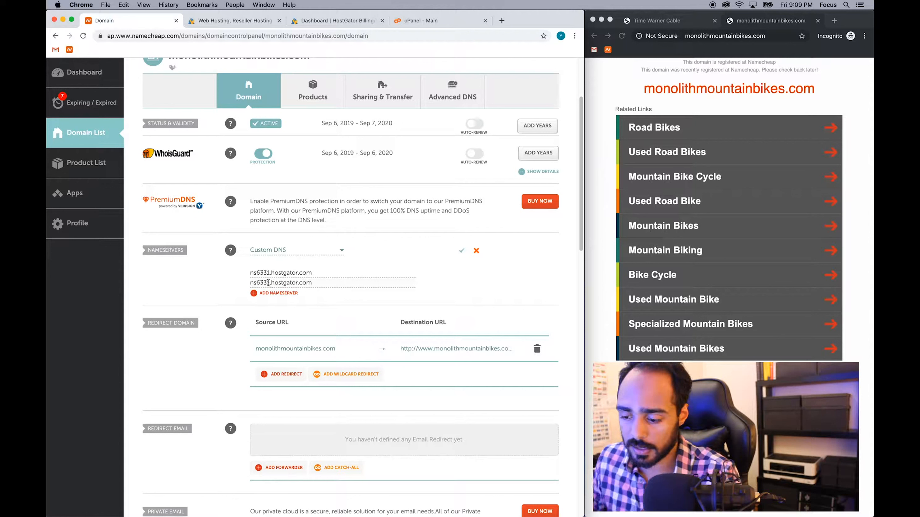
click(269, 283)
key(BackSpace)
text(2)
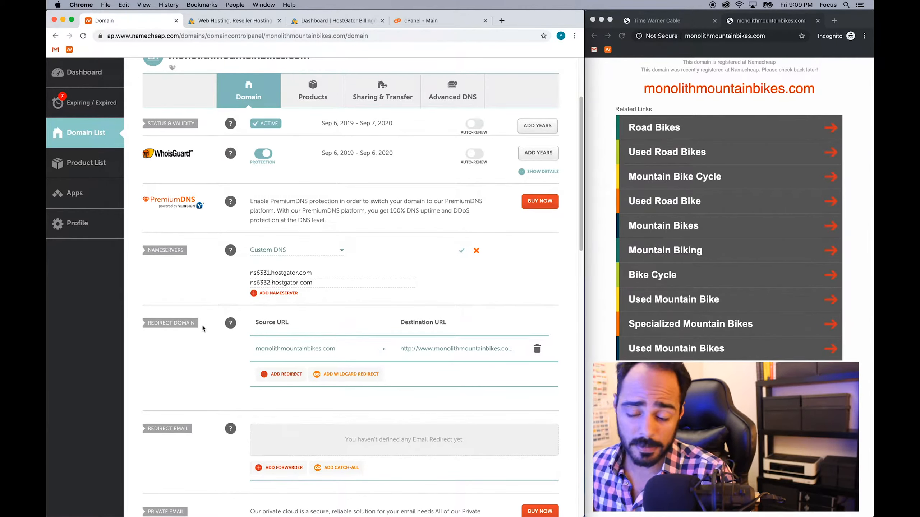
mouse_move(230, 323)
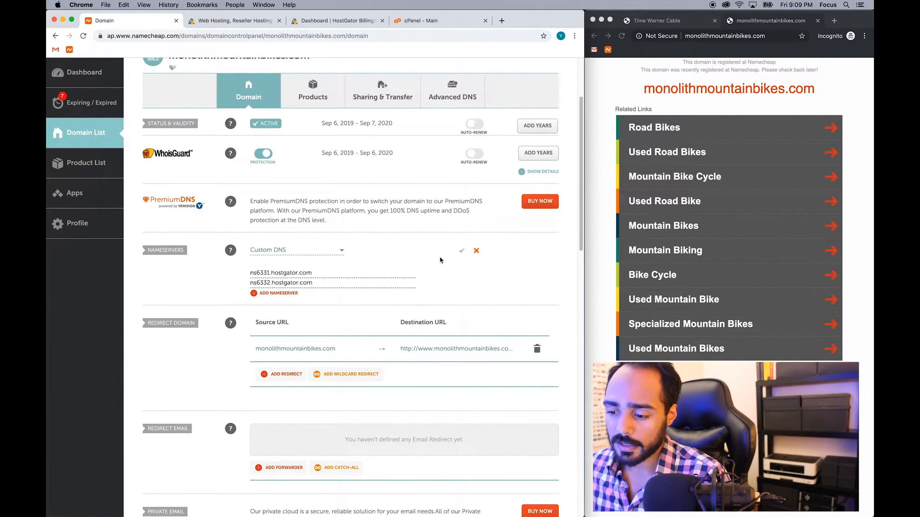
click(462, 251)
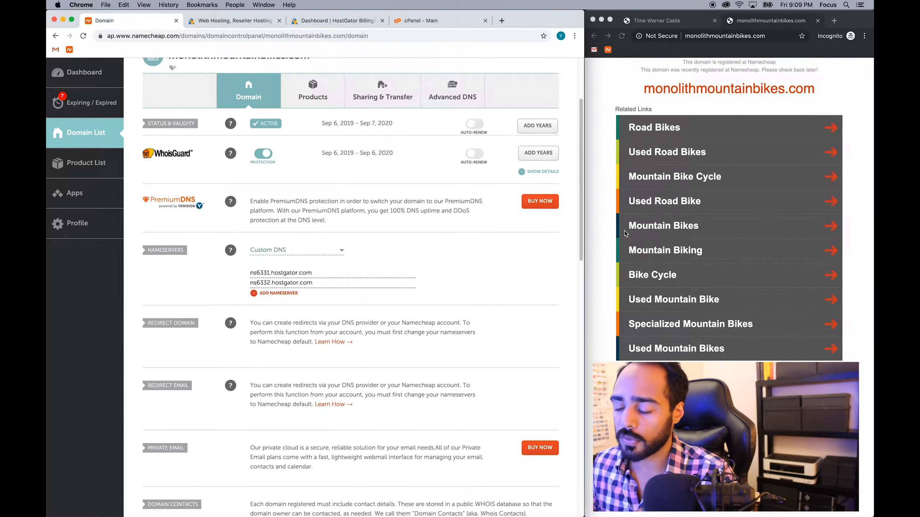
mouse_move(245, 266)
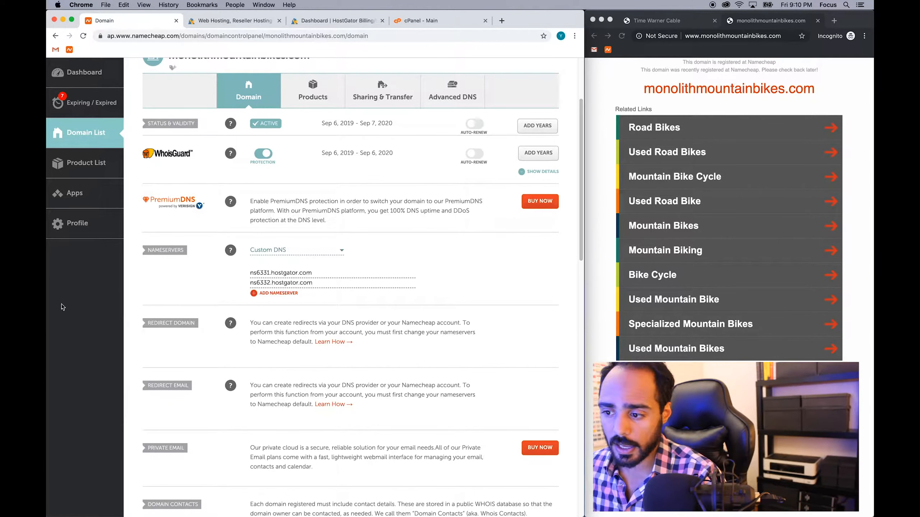
Open Addon Domains in cPanel and paste monolithmountainbikes.com as the new domain name
click(340, 22)
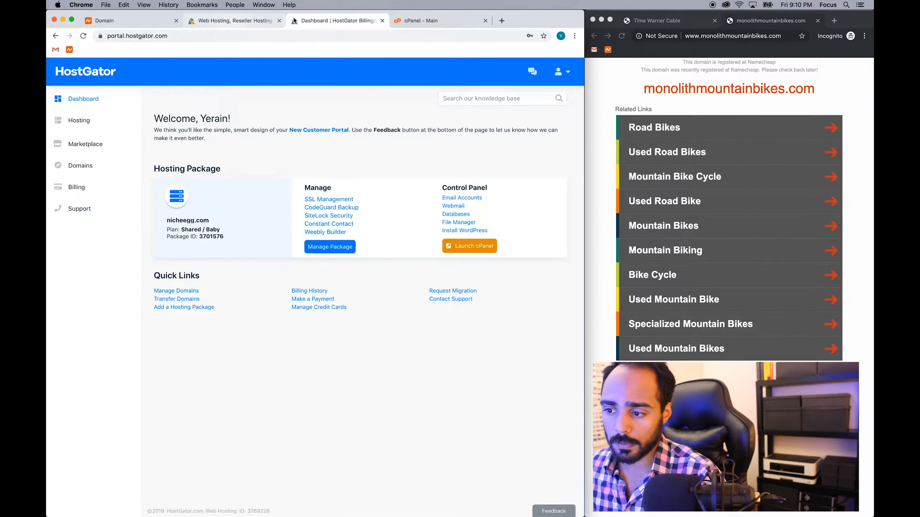
click(420, 20)
scroll(212, 192, up, 5)
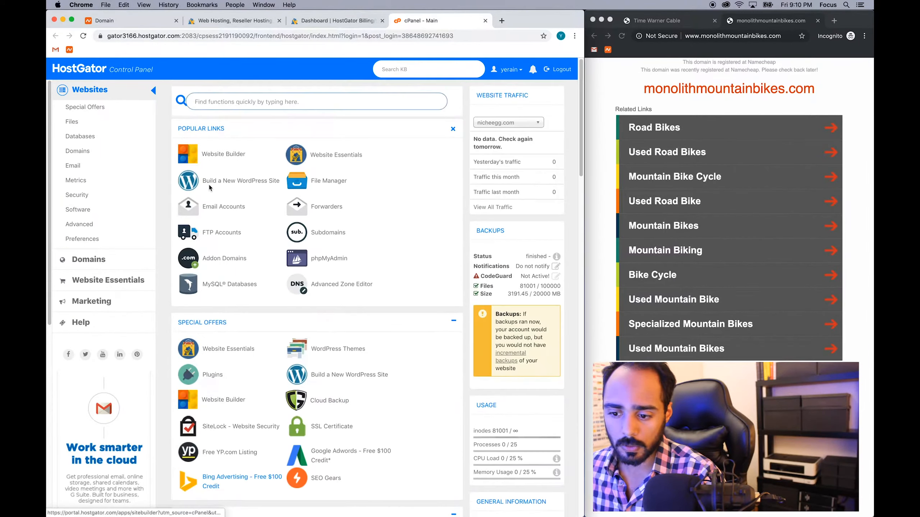
click(208, 262)
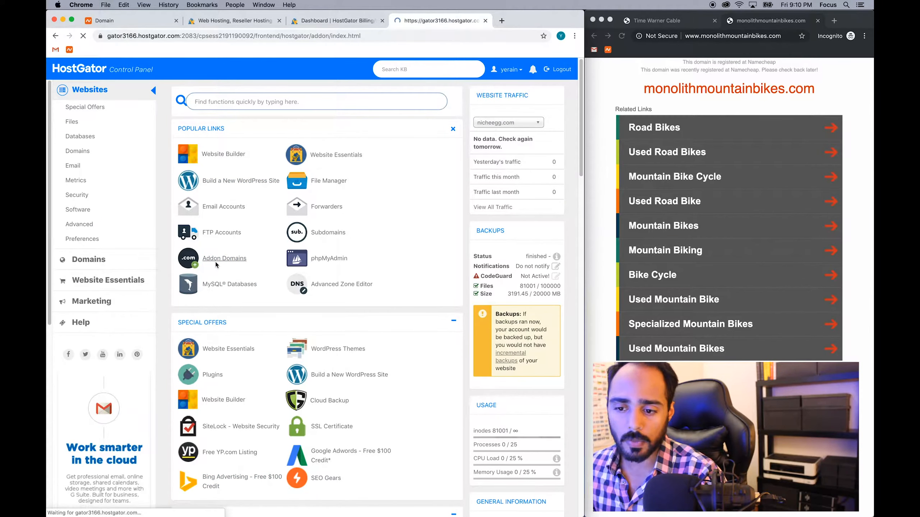
scroll(215, 181, down, 2)
click(215, 154)
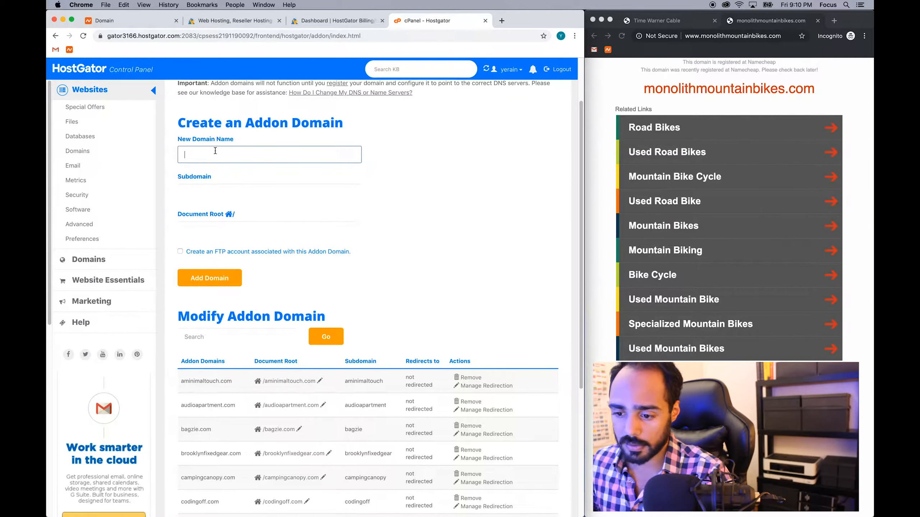
text(monolithmountainbikes.com)
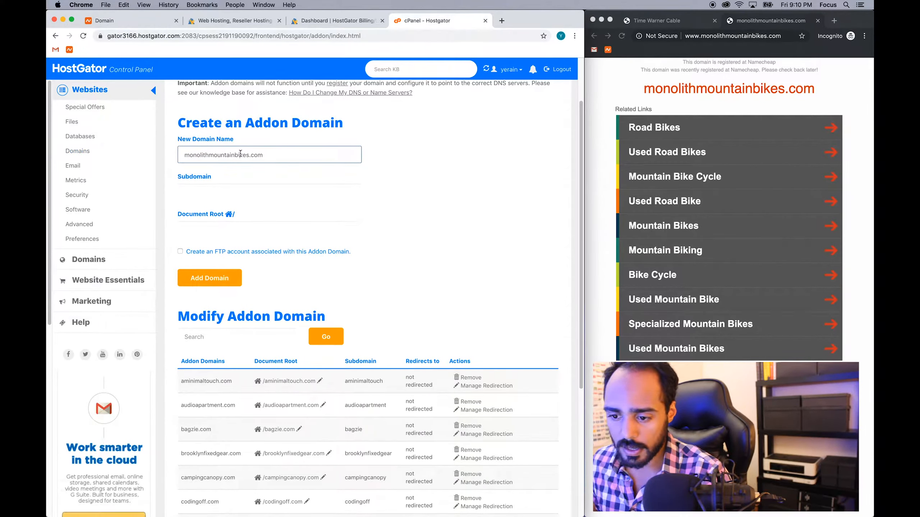
drag(185, 156, 249, 154)
click(249, 155)
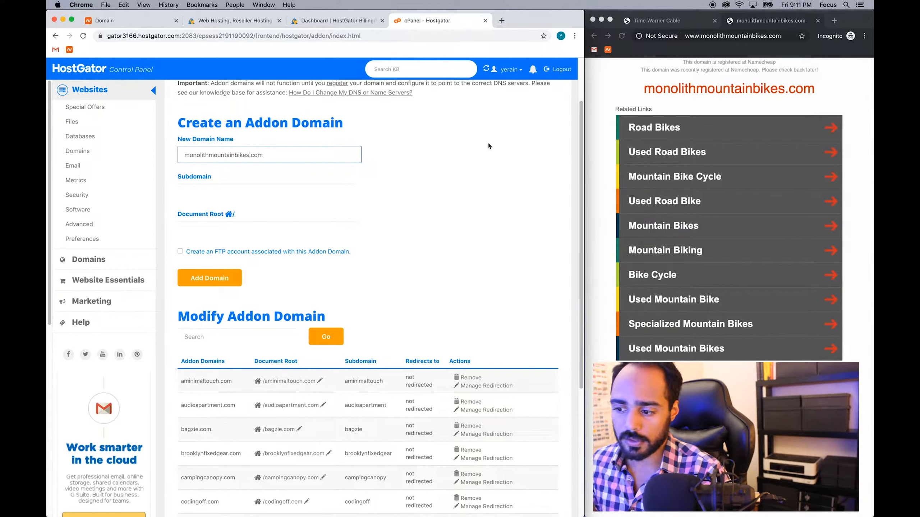
Correct the domain's .com ending so subdomain and root fill, then add the addon domain
click(464, 149)
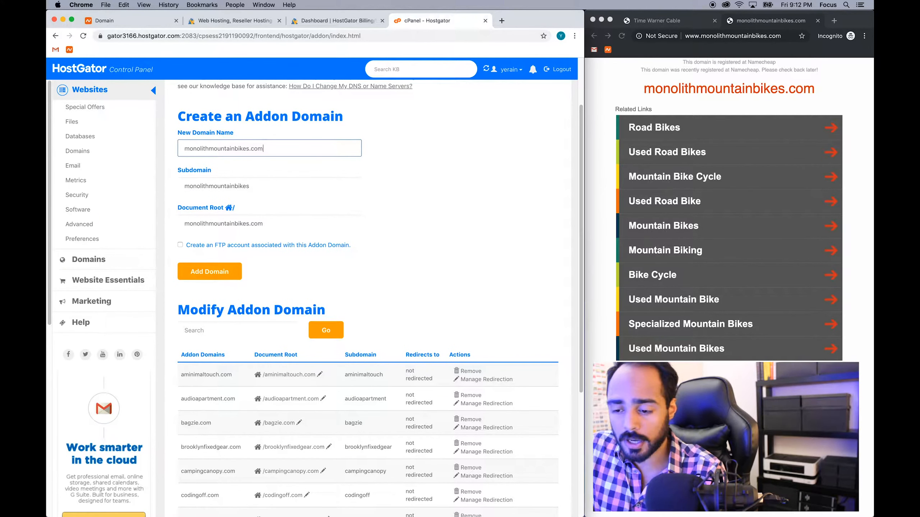
key(BackSpace)
key(BackSpace)
key(BackSpace)
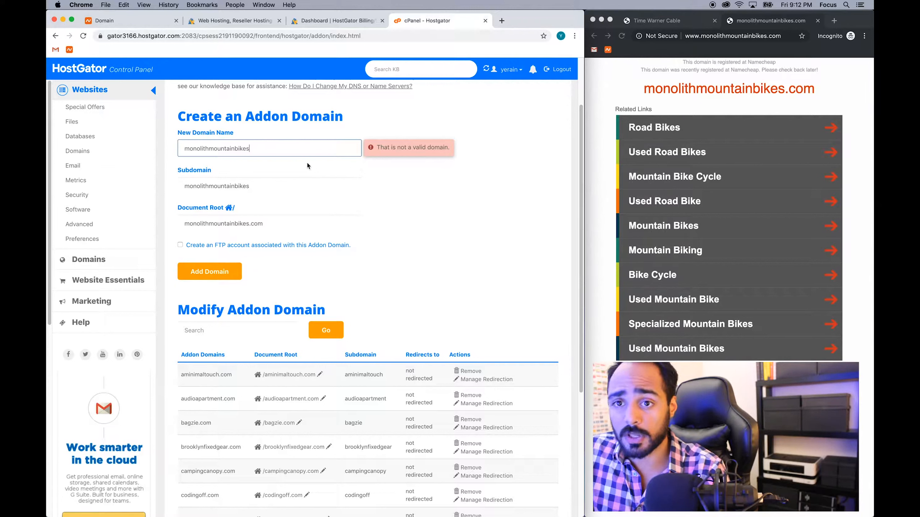
text(.com)
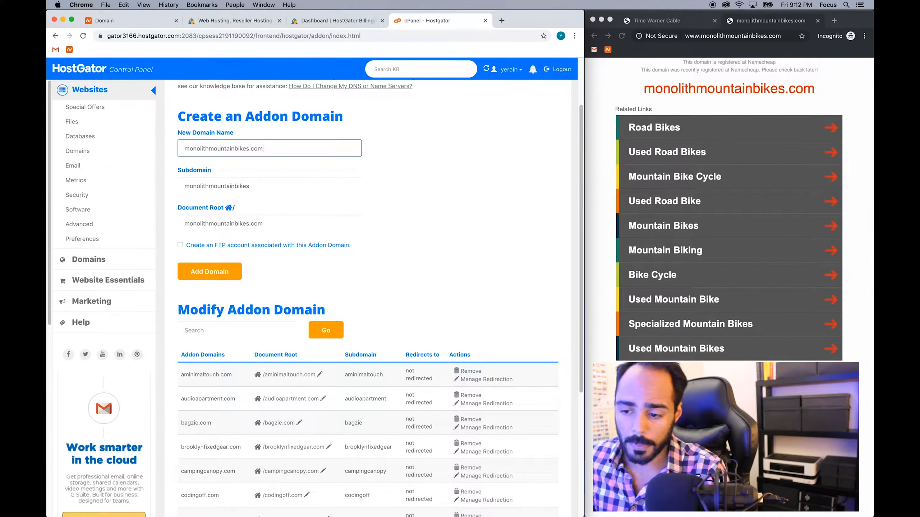
click(475, 193)
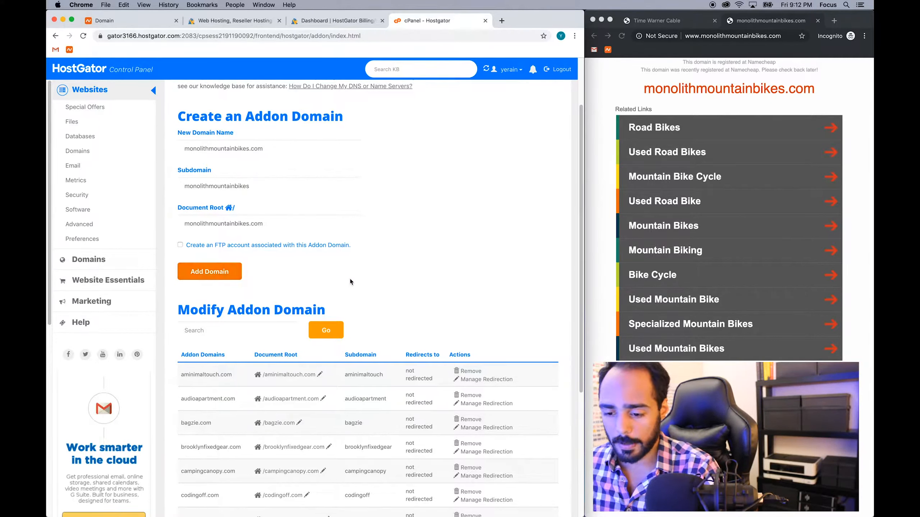
click(209, 275)
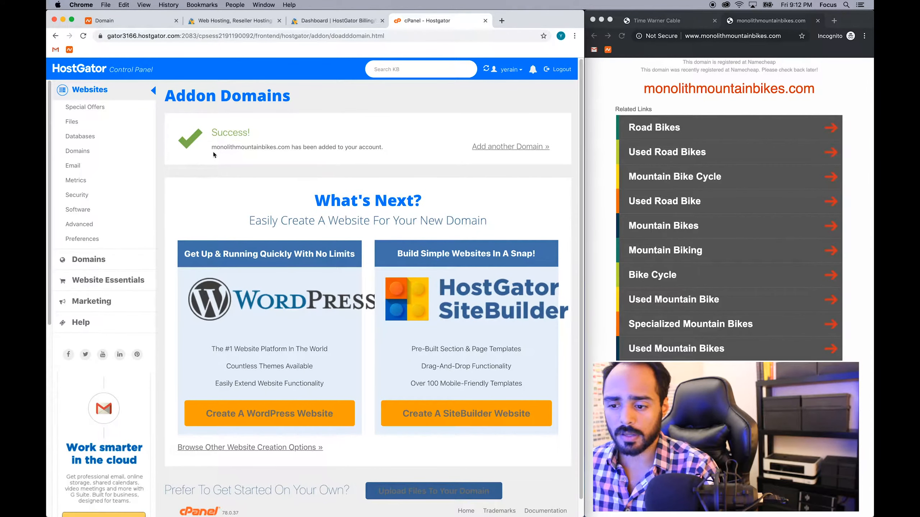
Check the addon-domain success message, then switch to the HostGator Dashboard tab
drag(214, 152, 359, 147)
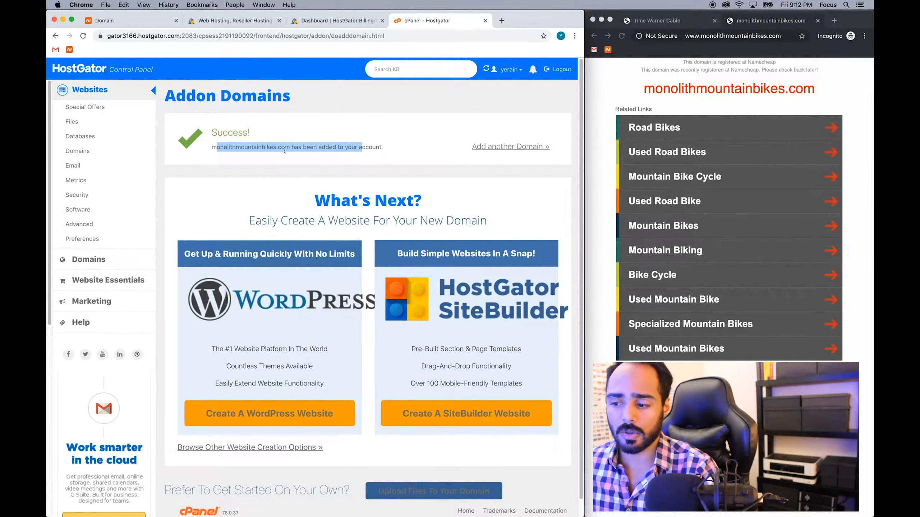
click(303, 143)
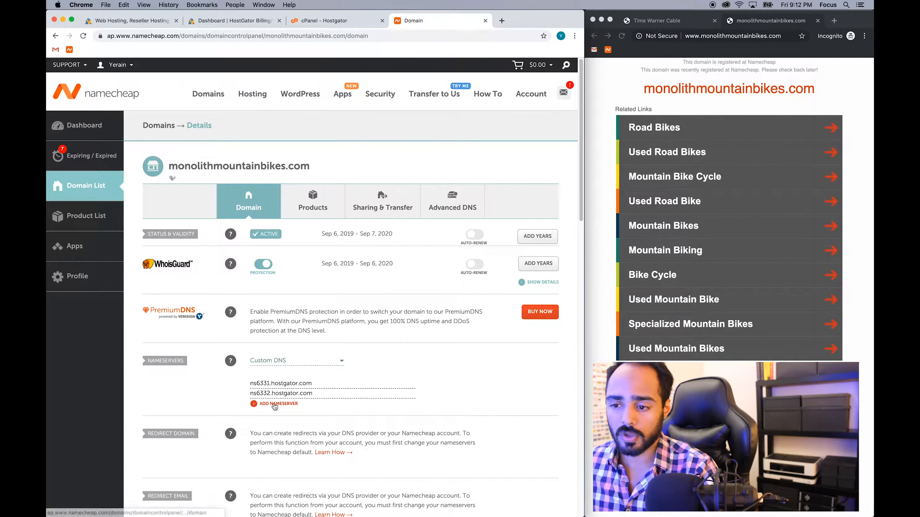
click(238, 21)
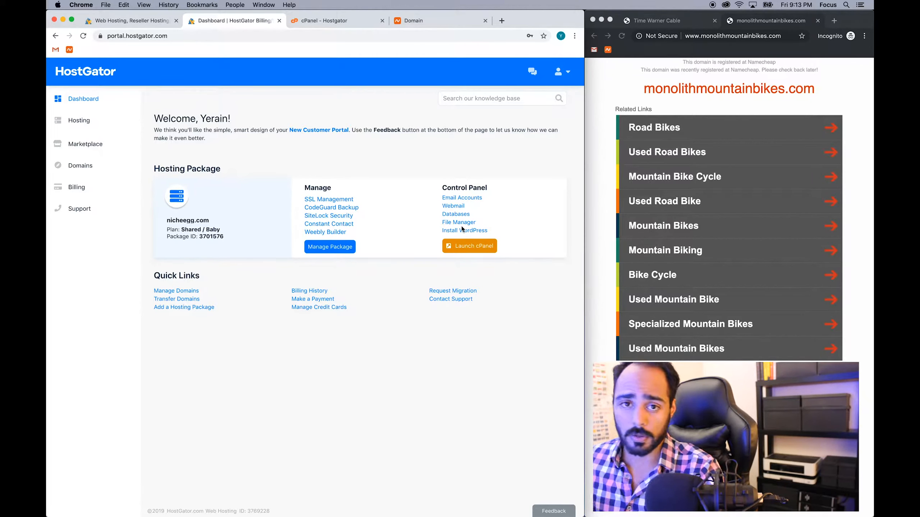
click(833, 21)
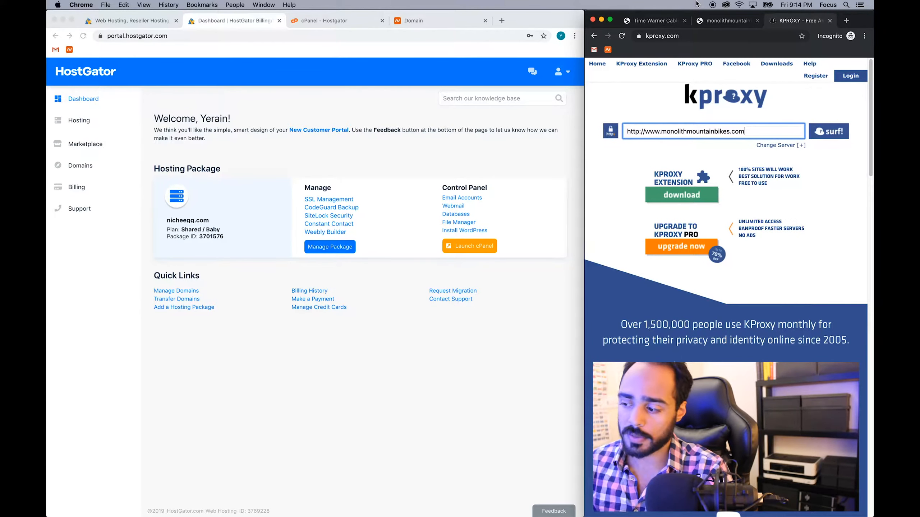
click(739, 22)
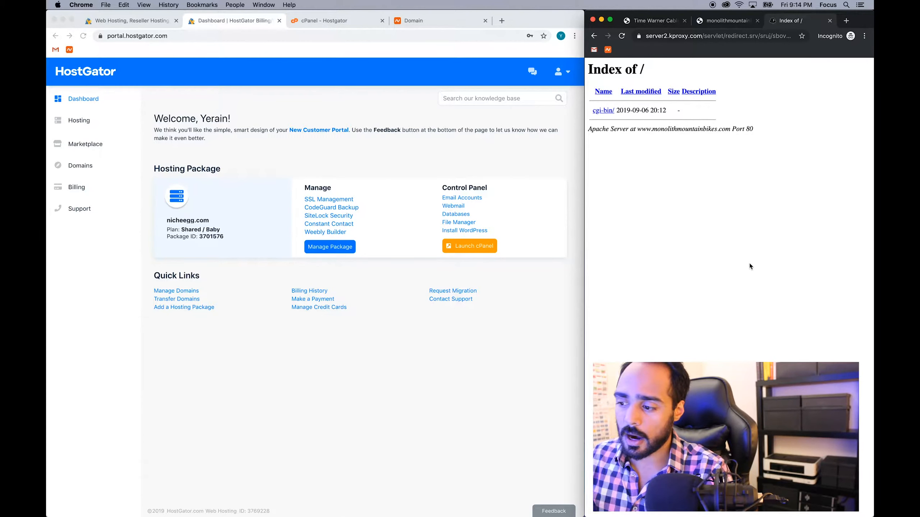
drag(651, 130, 731, 131)
click(693, 129)
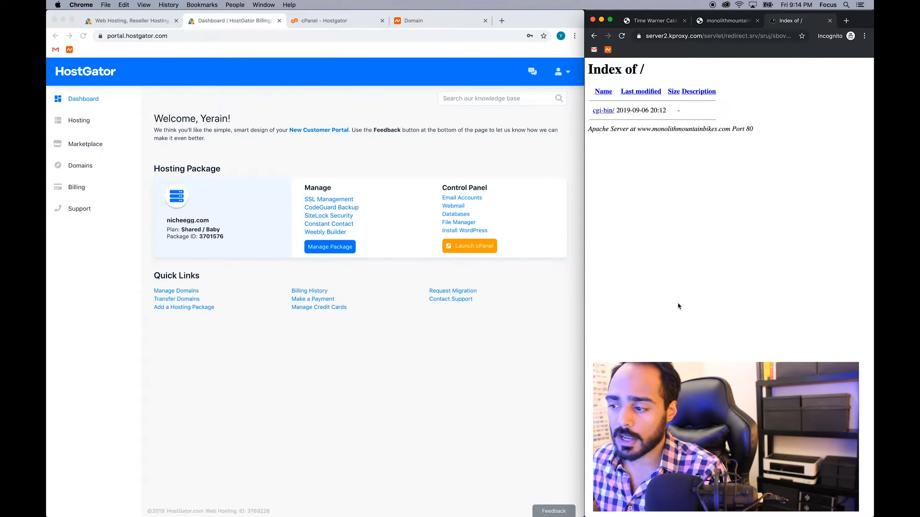
click(411, 21)
click(411, 22)
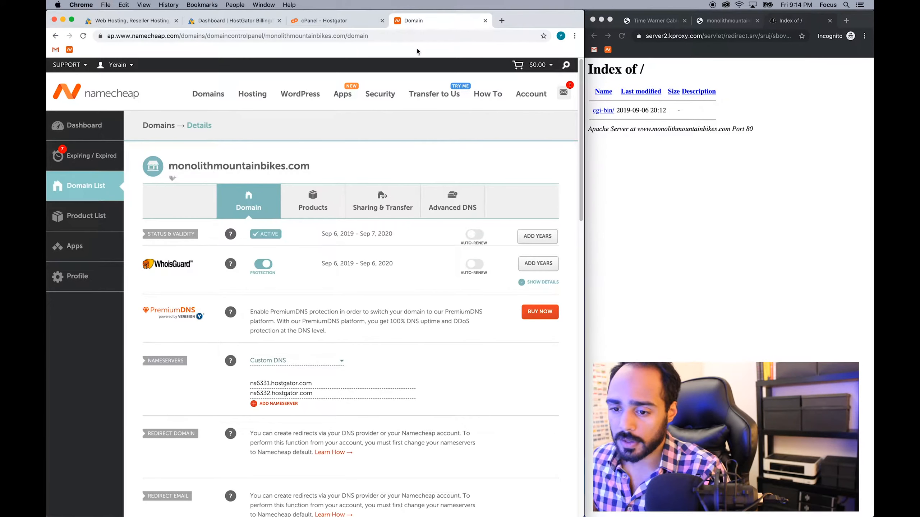
click(250, 21)
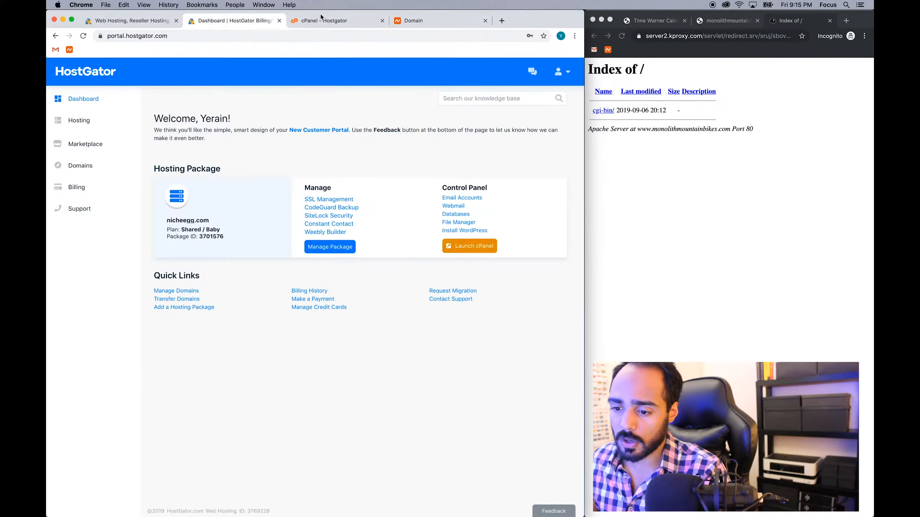
click(746, 147)
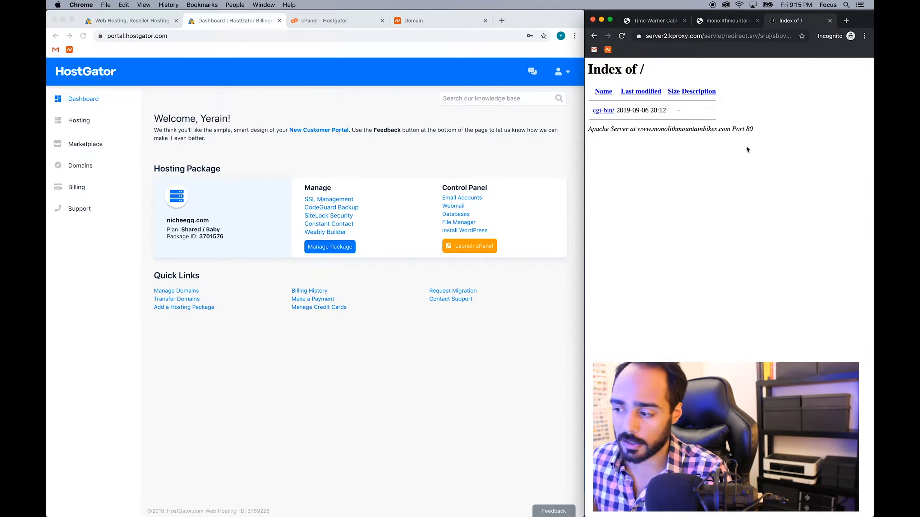
drag(700, 128, 601, 69)
click(721, 201)
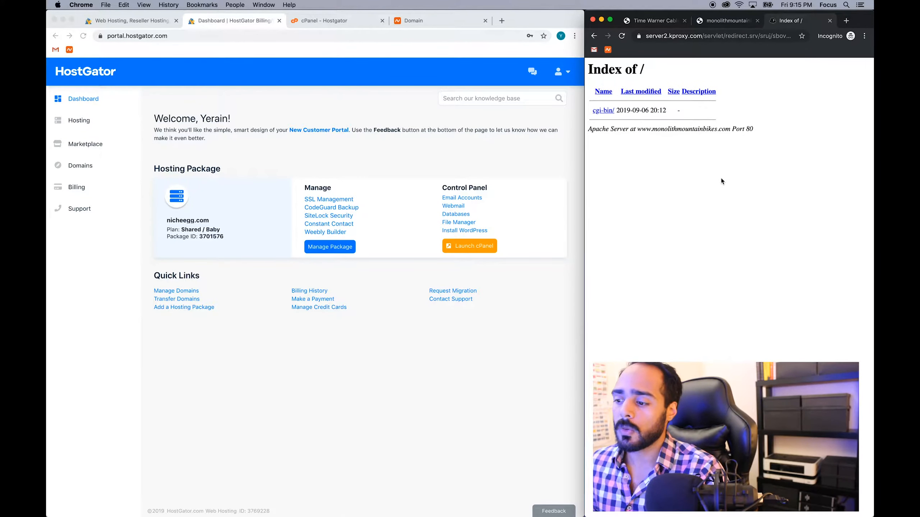
Close the Namecheap domain details tab
drag(740, 181, 612, 69)
click(621, 189)
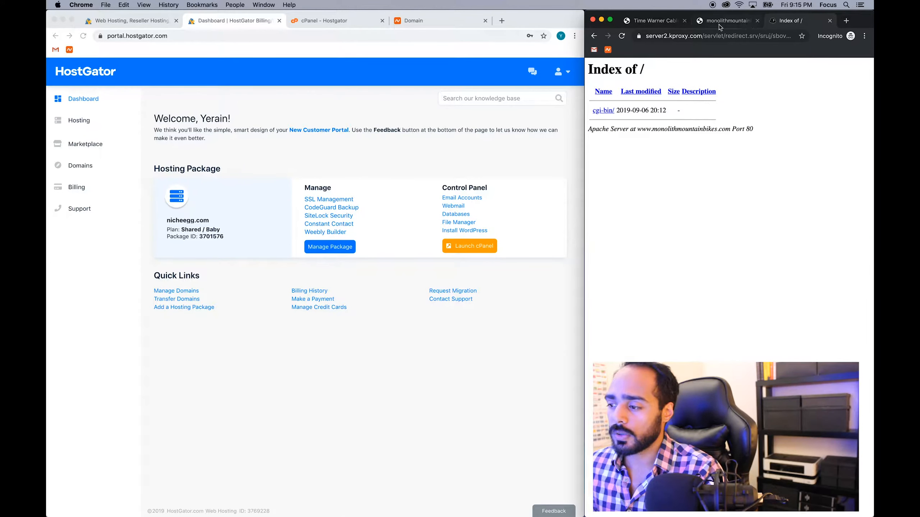
click(846, 20)
click(76, 122)
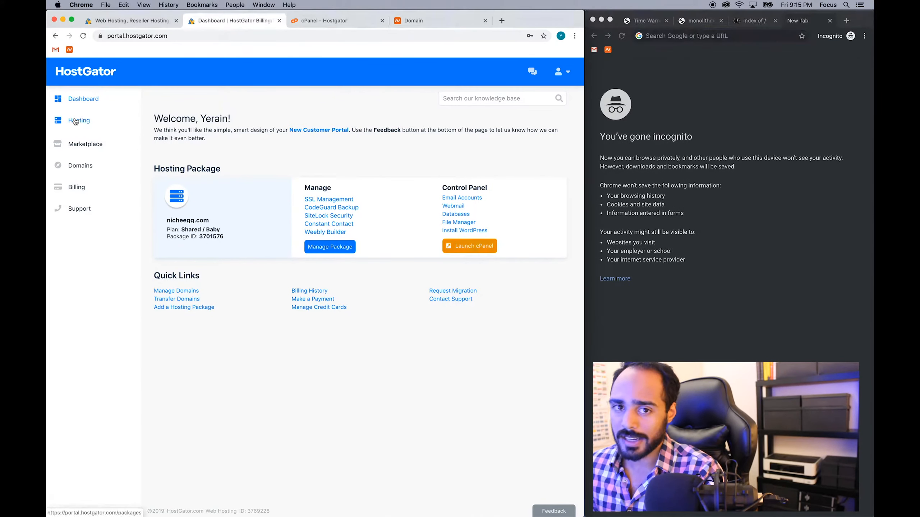
click(459, 23)
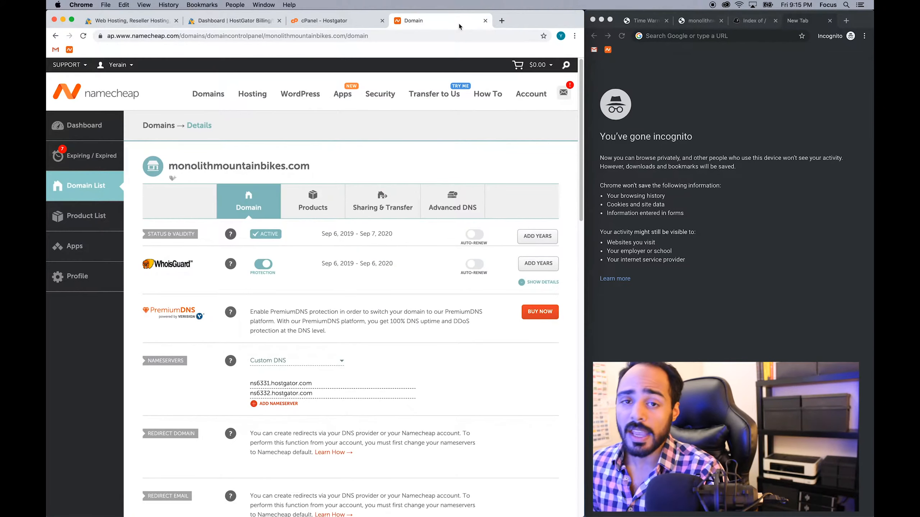
click(485, 21)
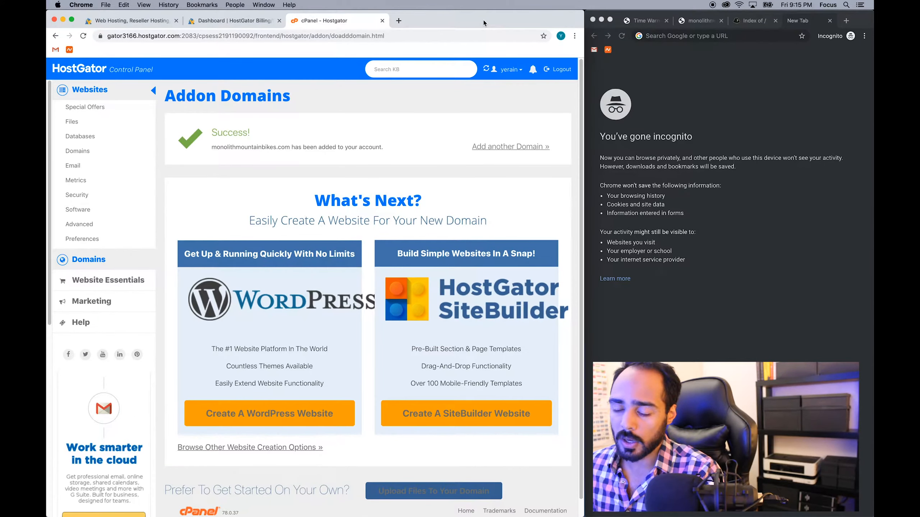
Bookmark the cPanel Addon Domains and HostGator dashboard pages without names, then close the dashboard tab
click(543, 36)
key(BackSpace)
key(Return)
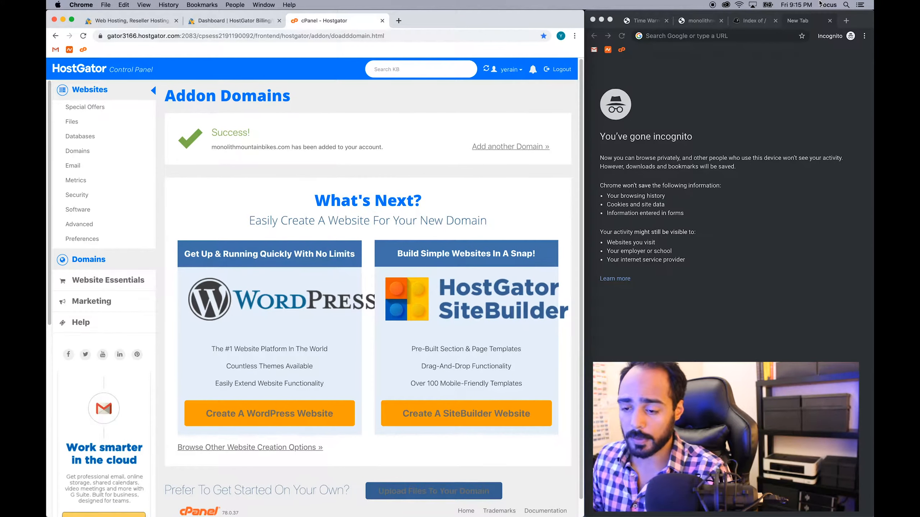
click(248, 22)
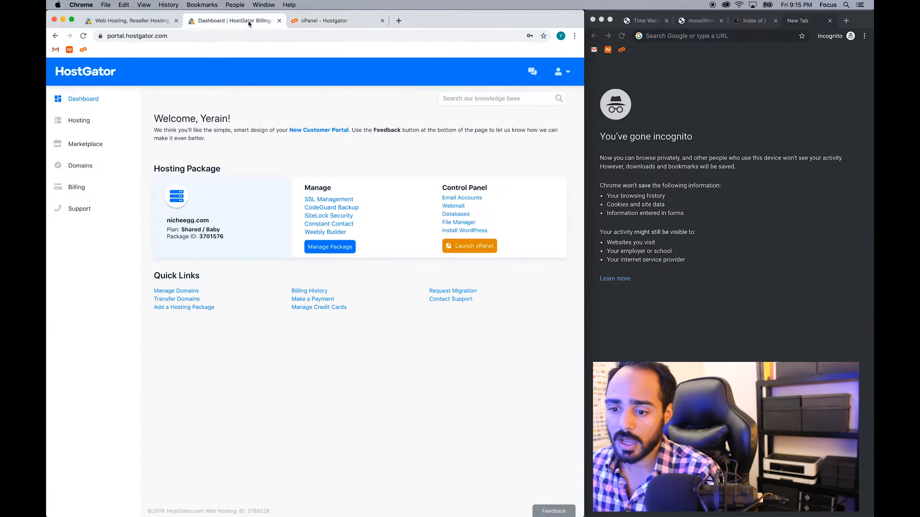
click(544, 36)
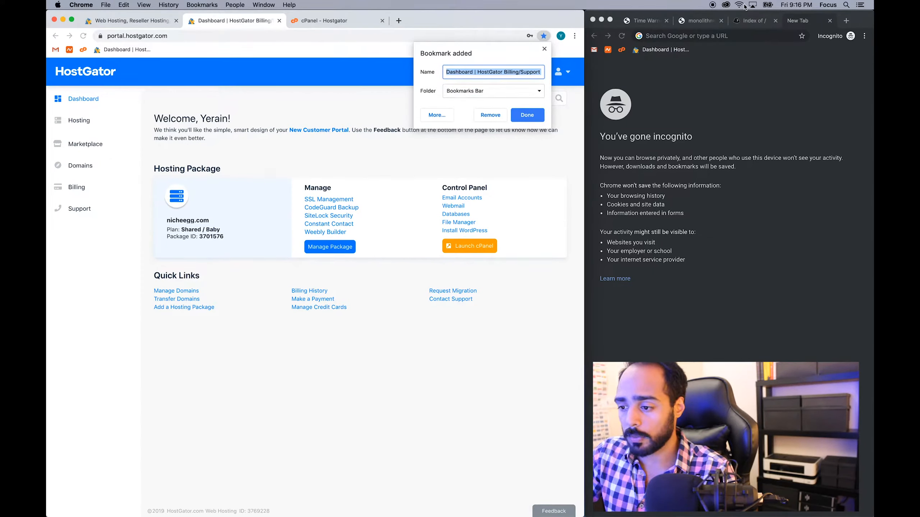
key(BackSpace)
key(Return)
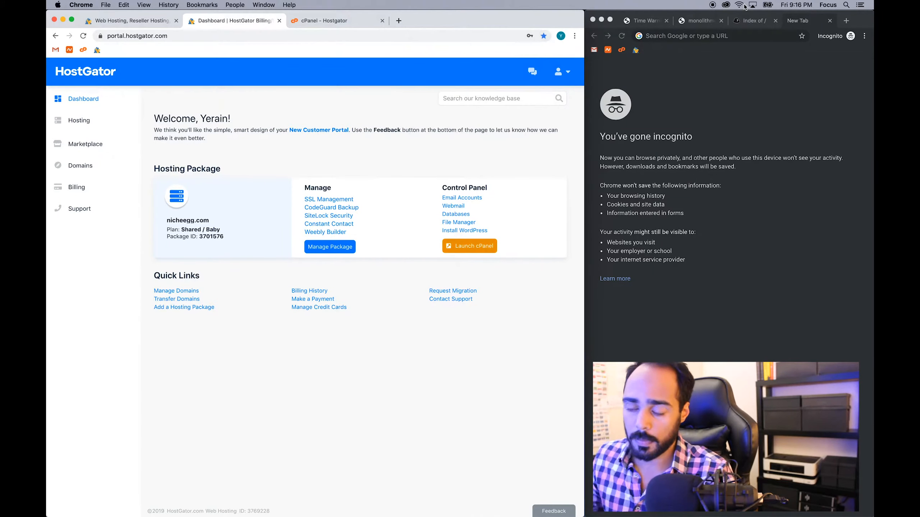
click(279, 21)
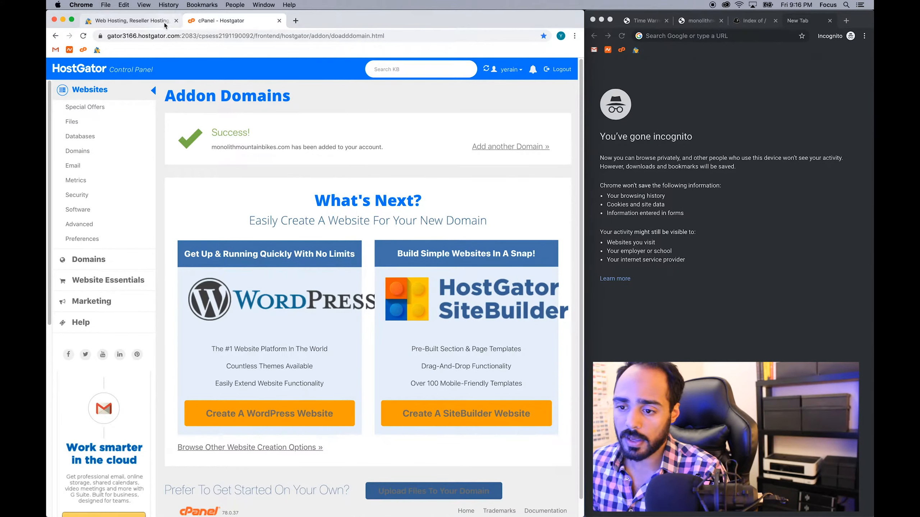
click(165, 21)
Close the Web Hosting checkout tab and launch Create A WordPress Website for the new addon domain
click(176, 21)
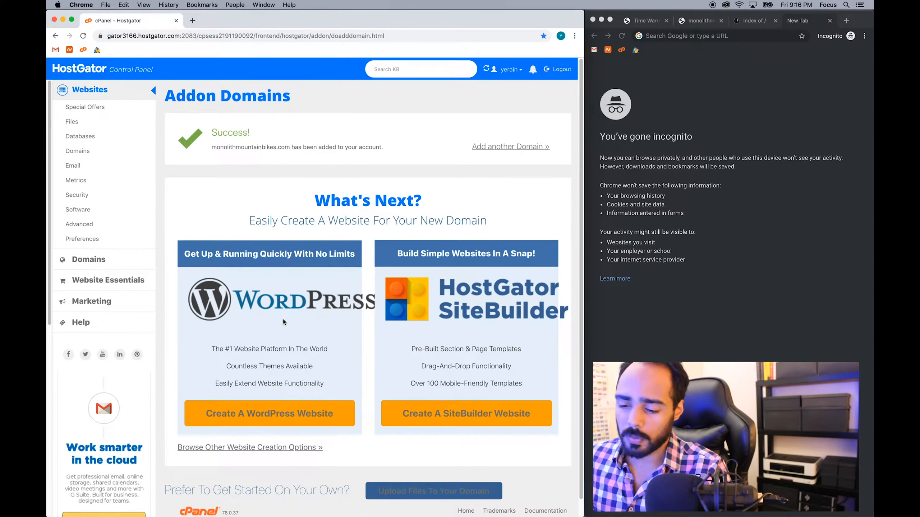
scroll(247, 264, down, 1)
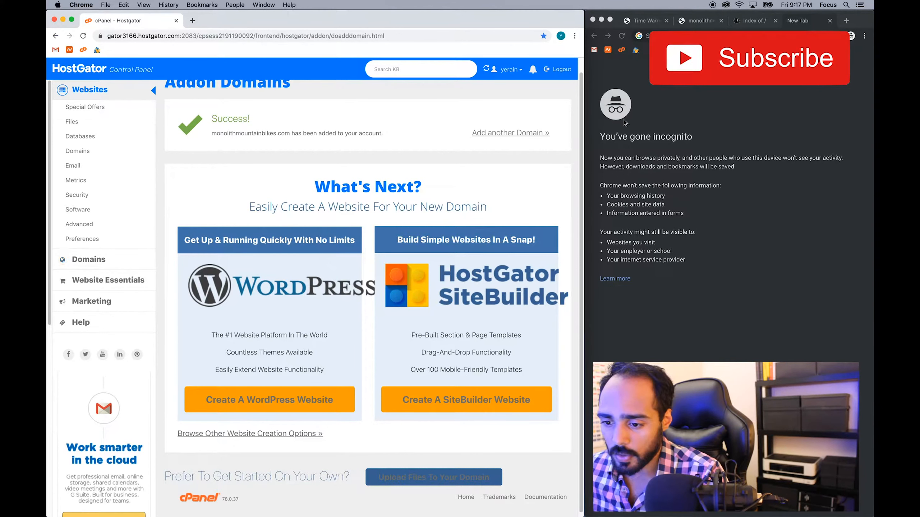
click(265, 409)
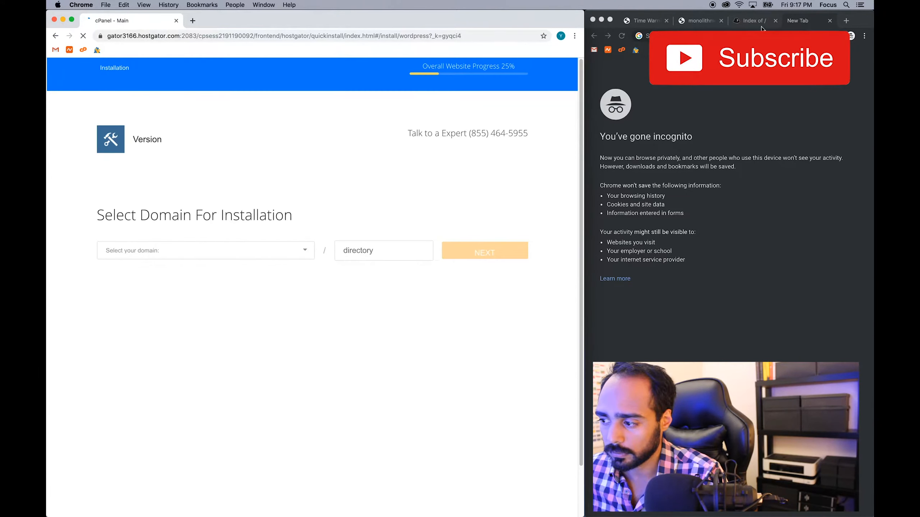
Choose monolithmountainbikes.com as the WordPress install domain and continue to the settings form
click(754, 21)
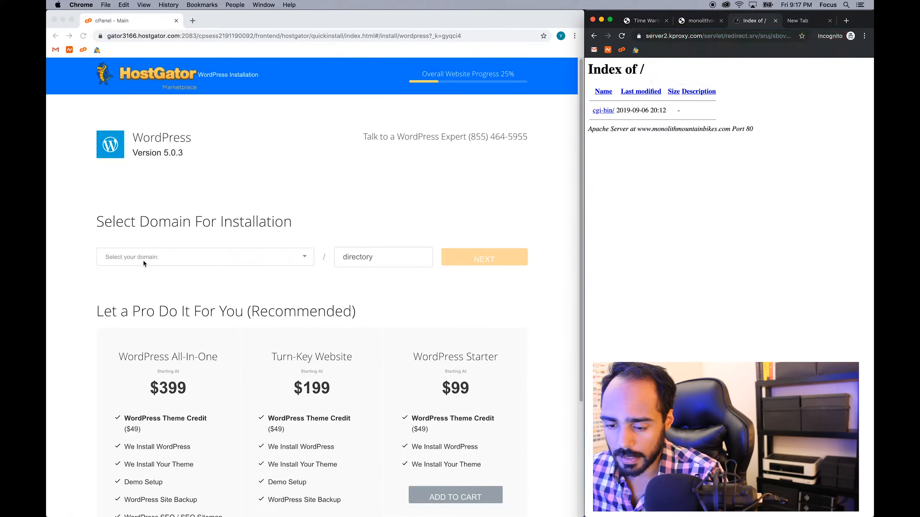
click(175, 257)
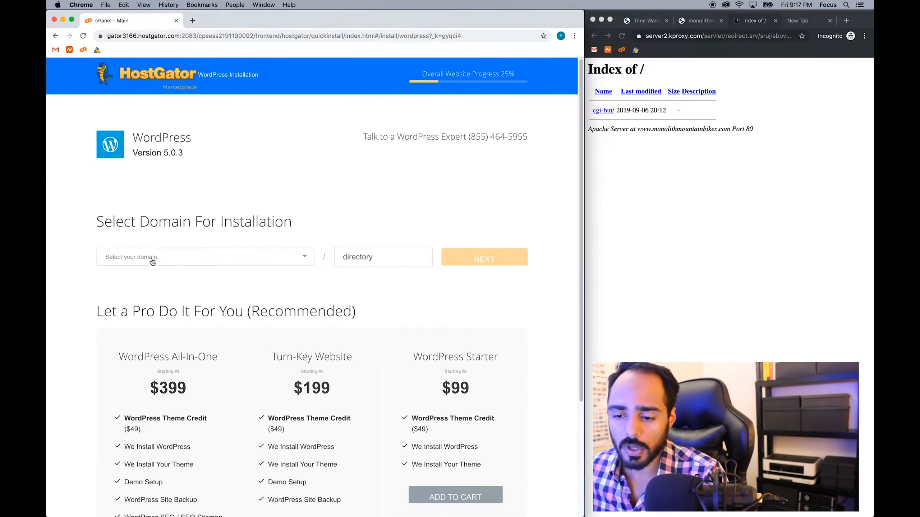
click(199, 255)
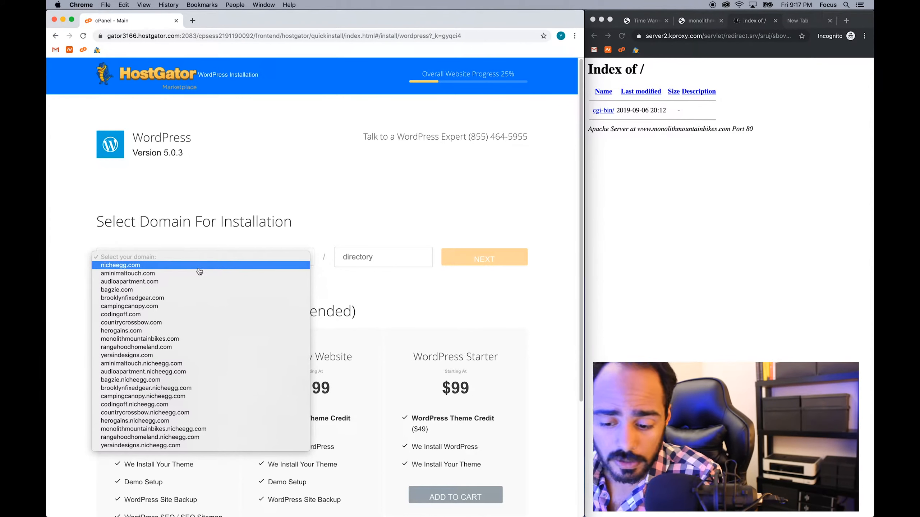
click(139, 340)
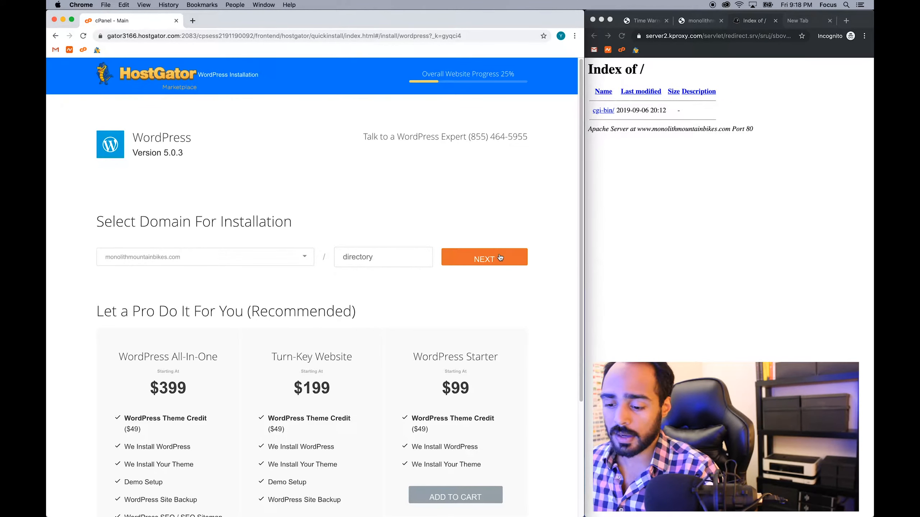
scroll(331, 218, down, 2)
scroll(174, 495, down, 3)
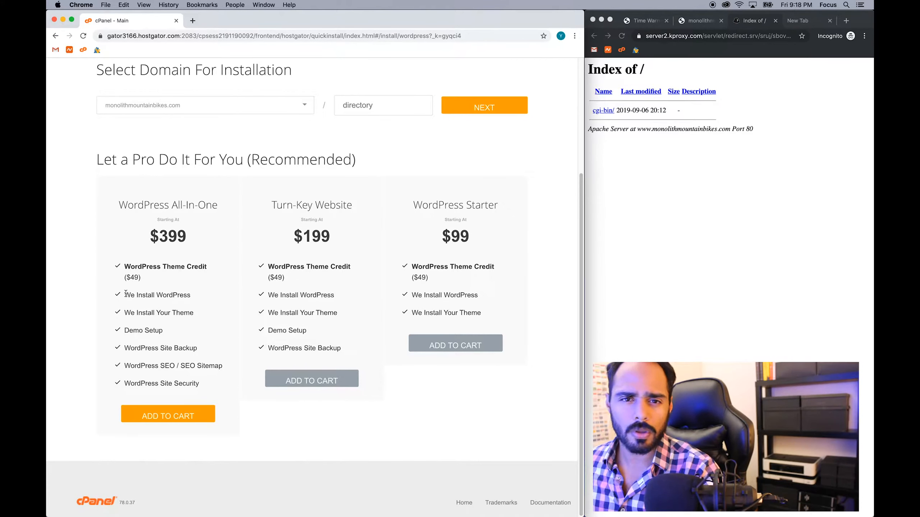
drag(126, 293, 195, 296)
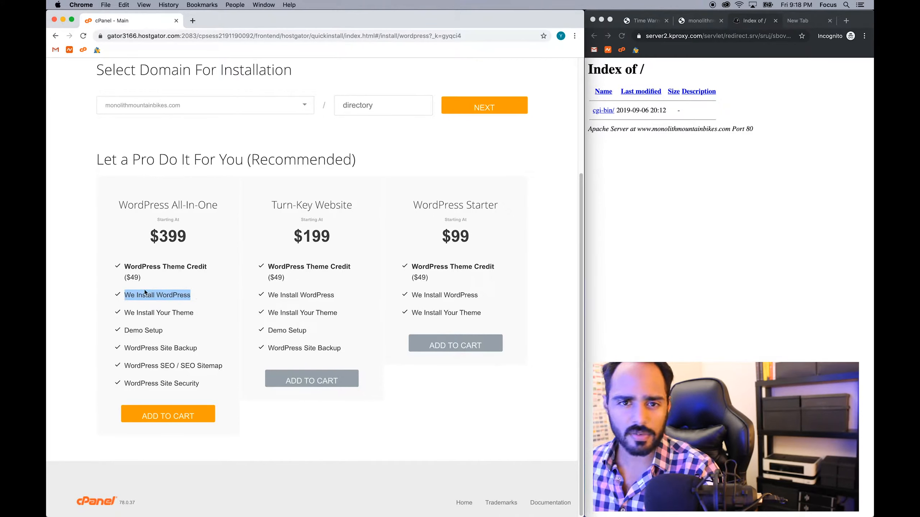
click(108, 295)
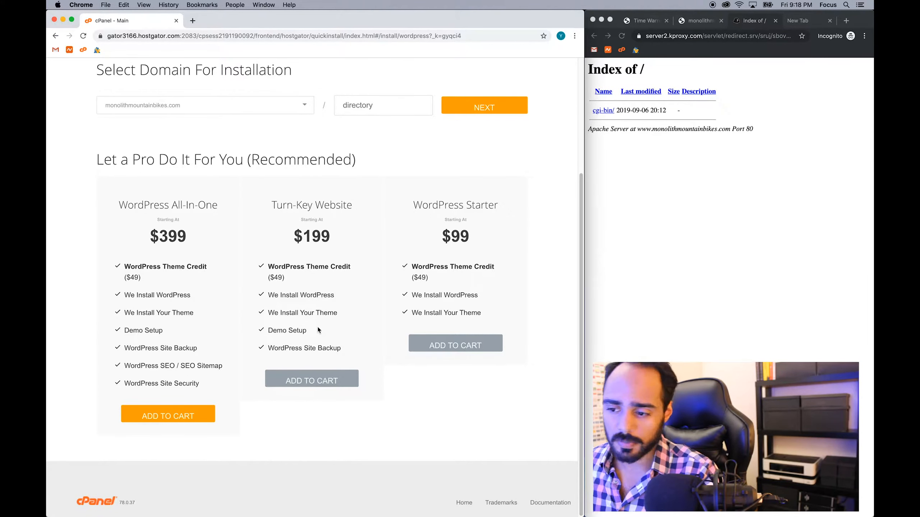
scroll(344, 297, up, 5)
click(471, 260)
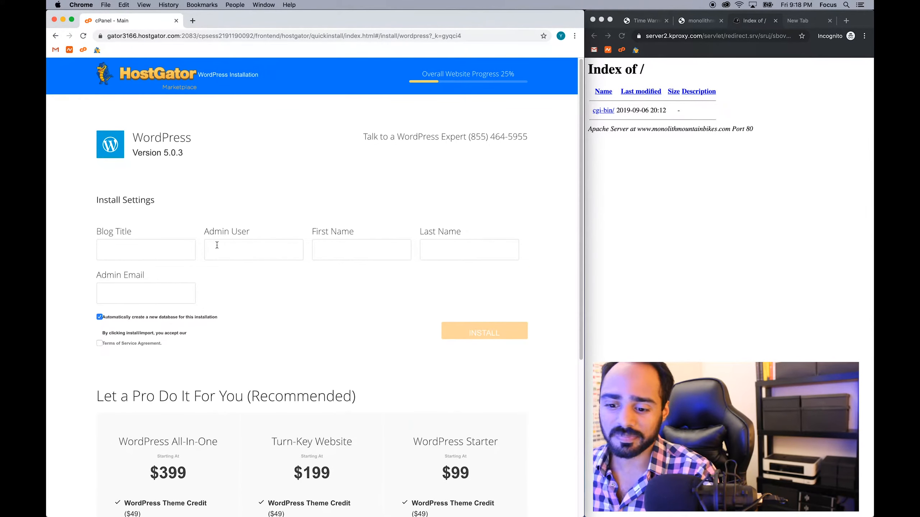
Enter the admin username, first name and last name in the WordPress install form
drag(120, 253, 200, 253)
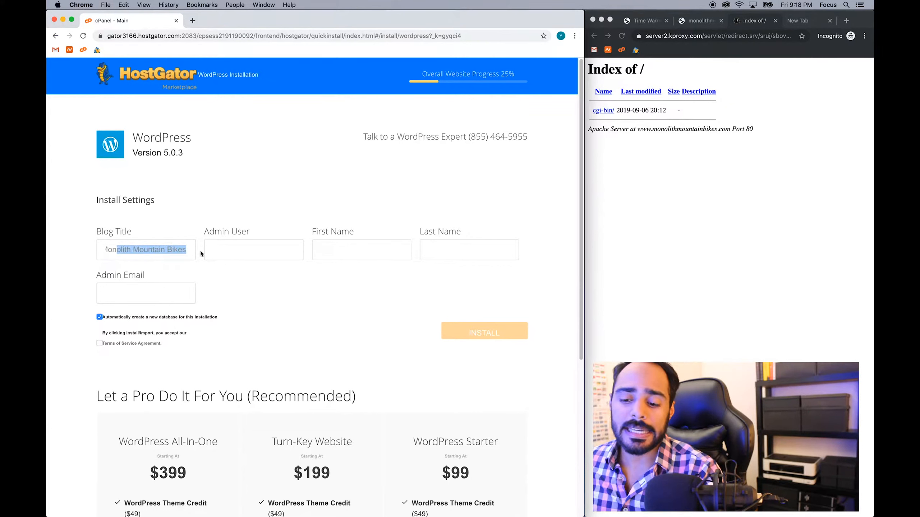
triple_click(173, 247)
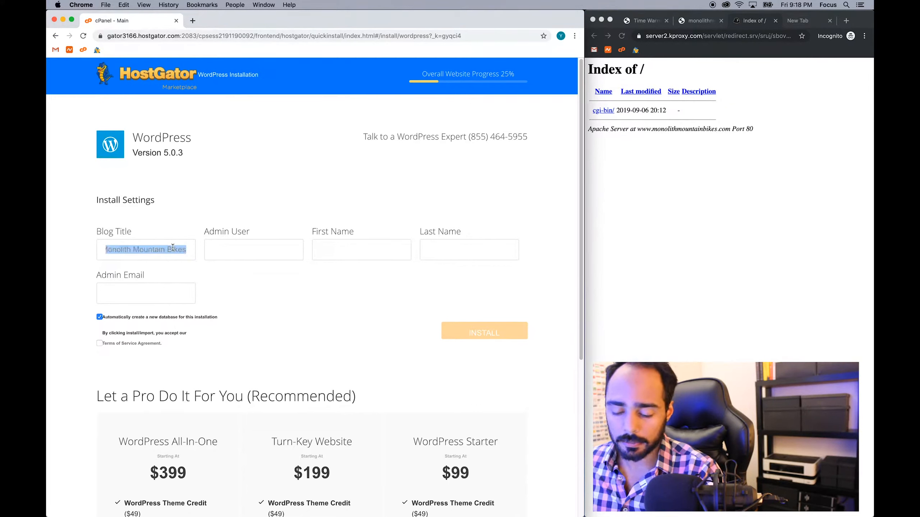
click(215, 247)
text(Yerain)
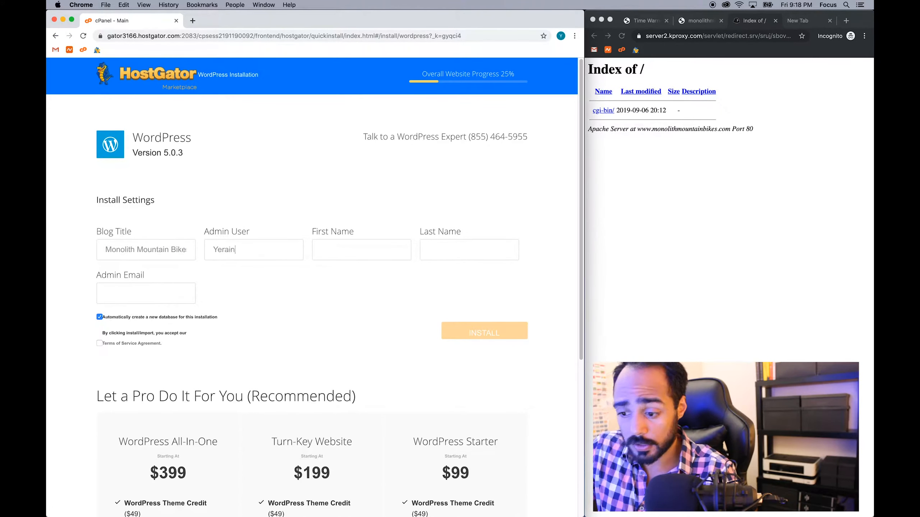
key(Tab)
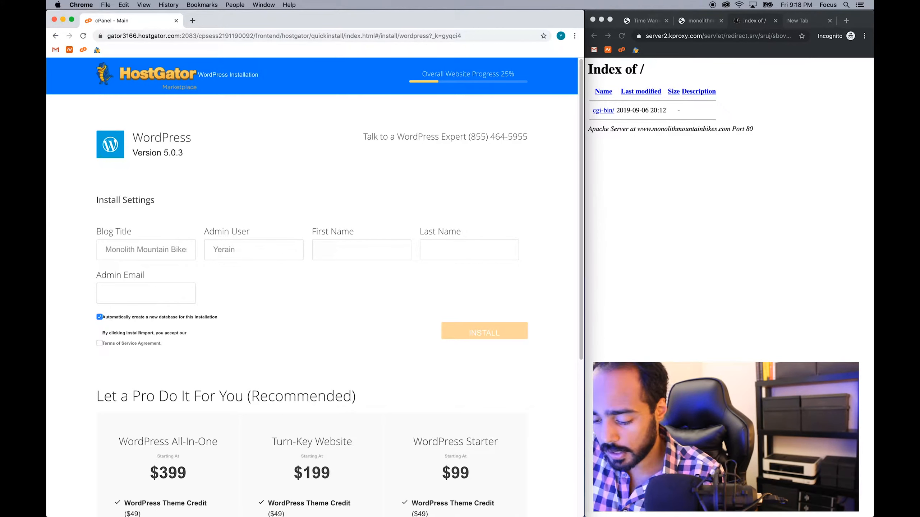
key(Tab)
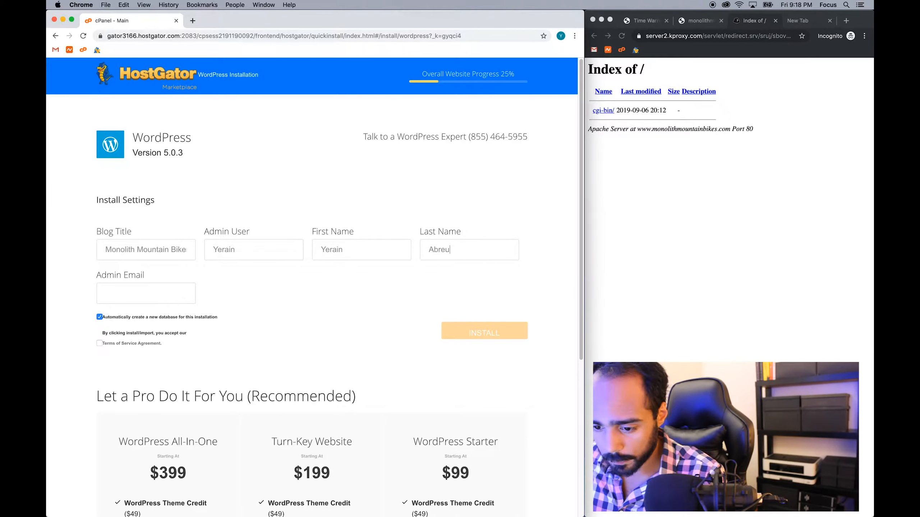
Fill the admin e-mail field, accept the Terms of Service and run the WordPress install
click(178, 295)
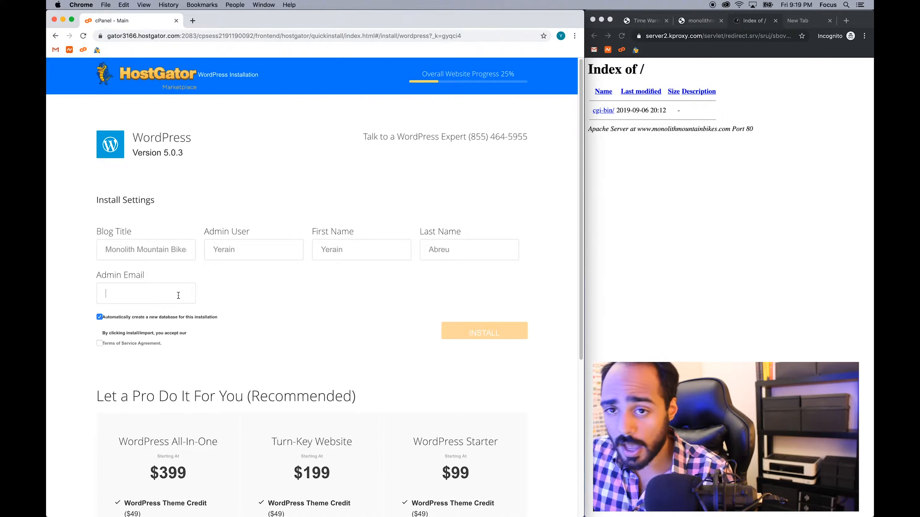
triple_click(162, 248)
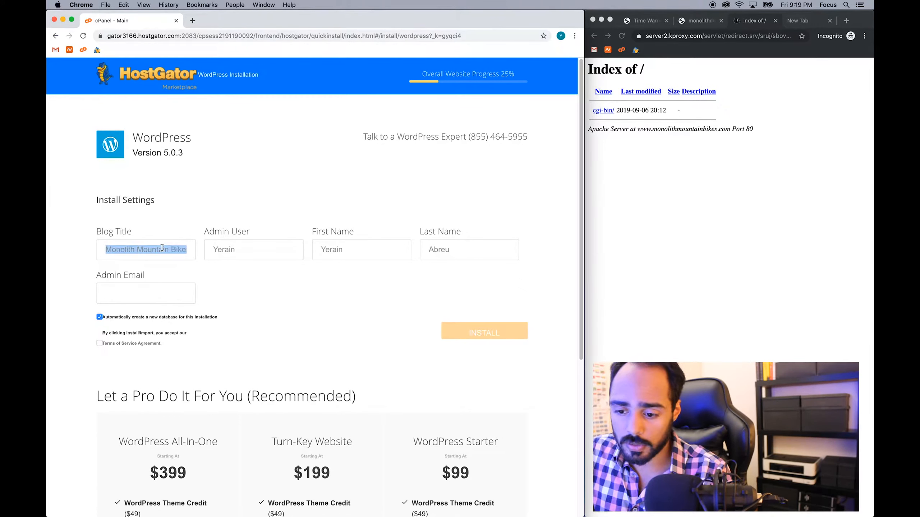
click(170, 291)
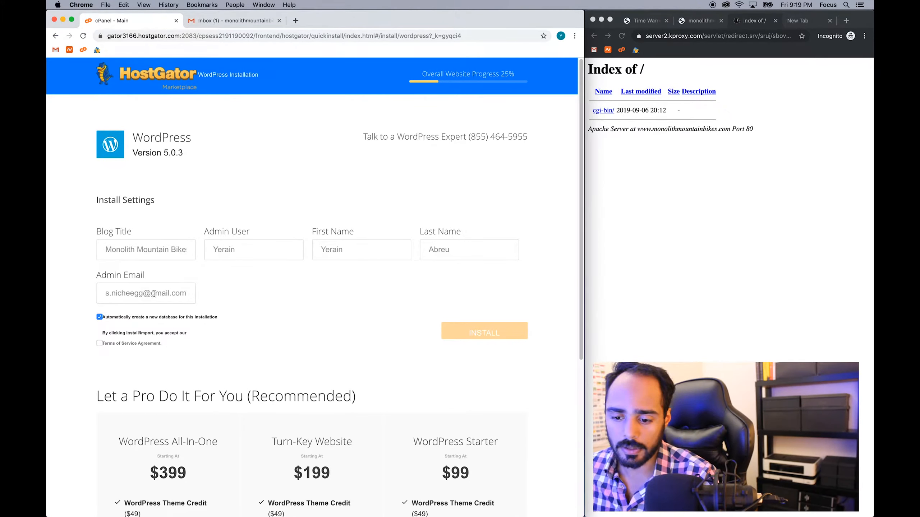
drag(154, 294, 128, 288)
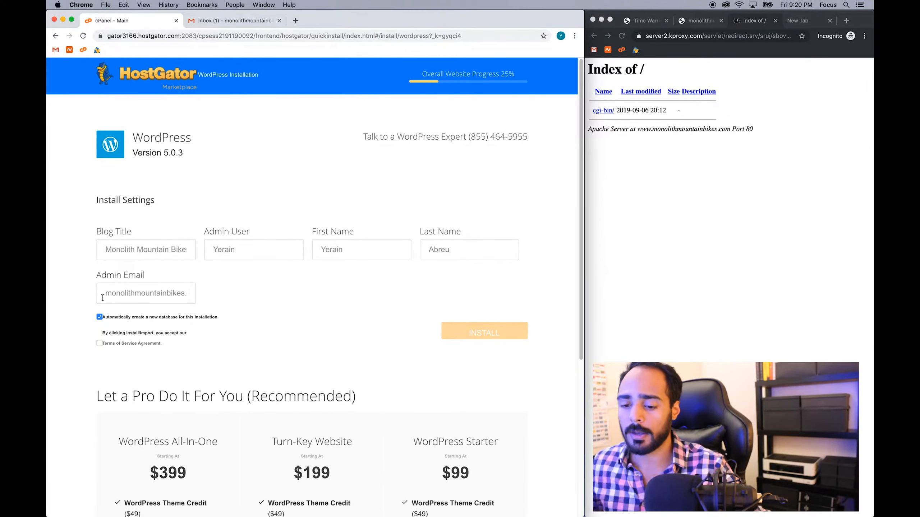
click(99, 344)
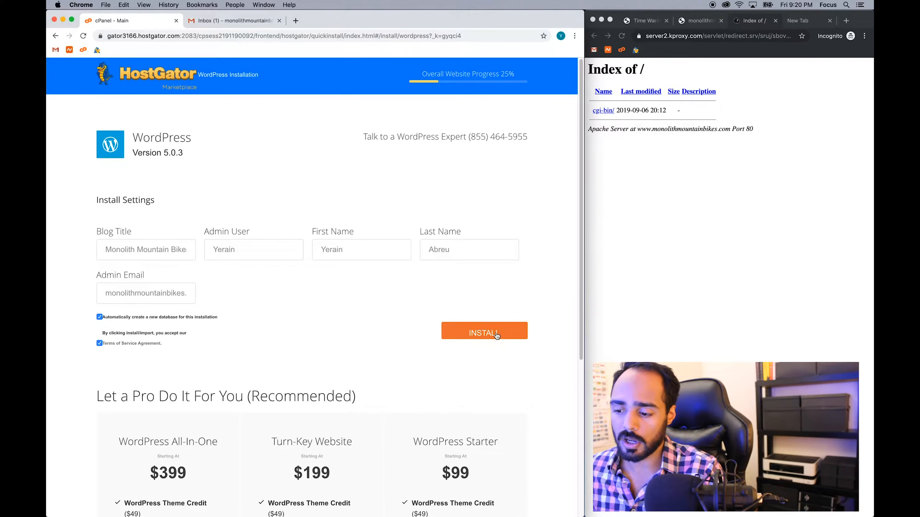
click(497, 334)
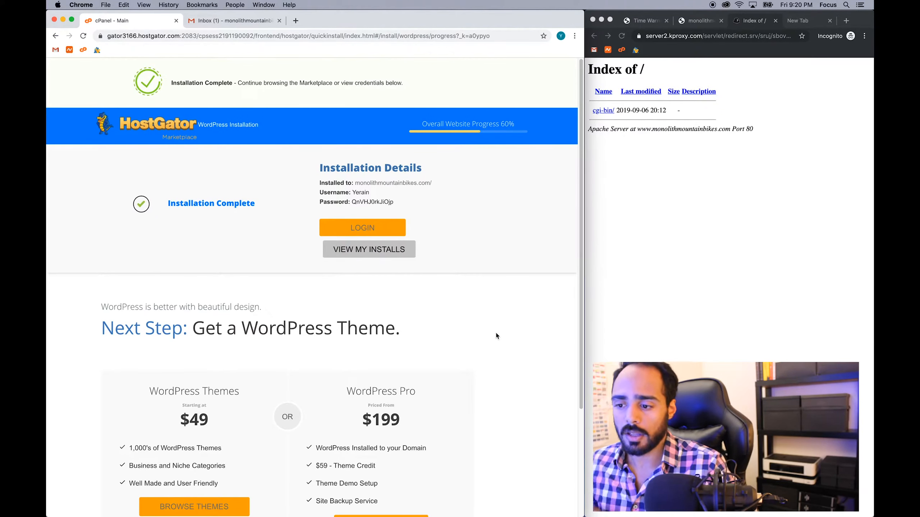
Select and copy the generated admin password from Installation Details
double_click(362, 202)
click(353, 202)
mouse_move(390, 201)
mouse_down()
mouse_move(354, 203)
mouse_move(399, 205)
mouse_up()
key(super+c)
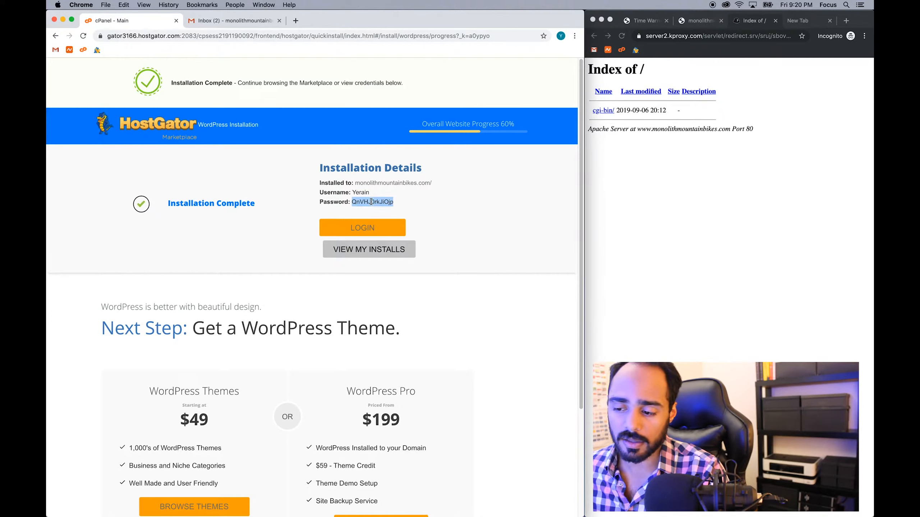
click(443, 211)
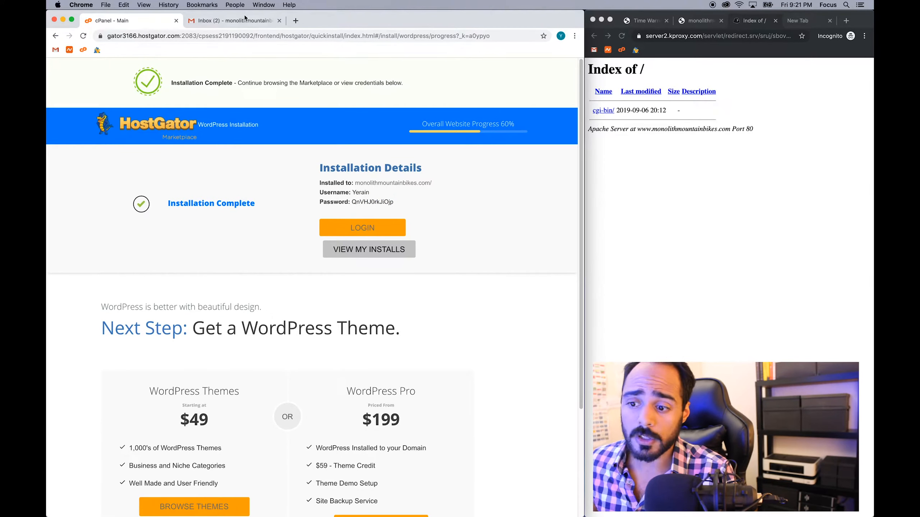
click(232, 21)
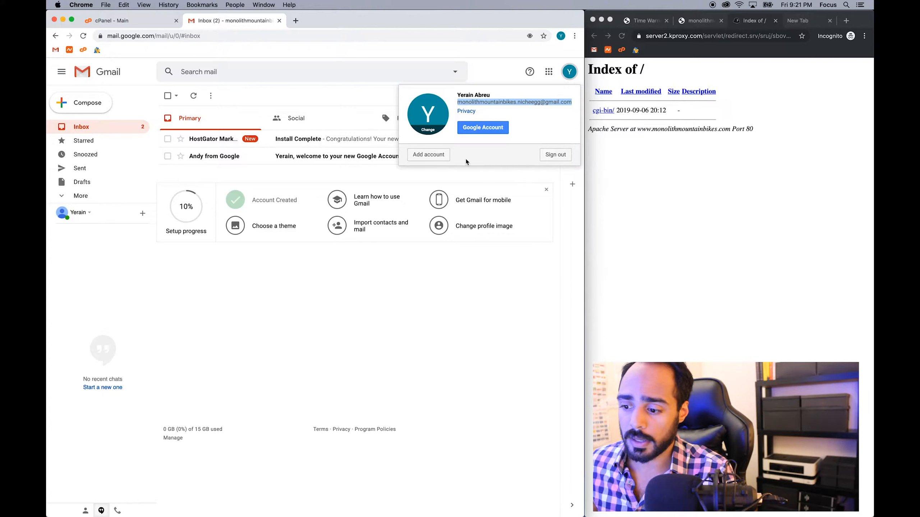
click(404, 290)
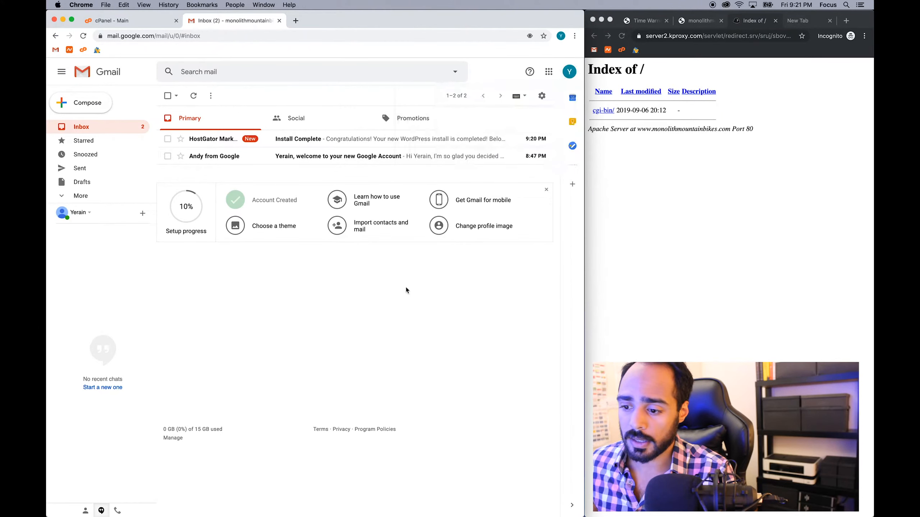
click(306, 144)
scroll(343, 219, down, 3)
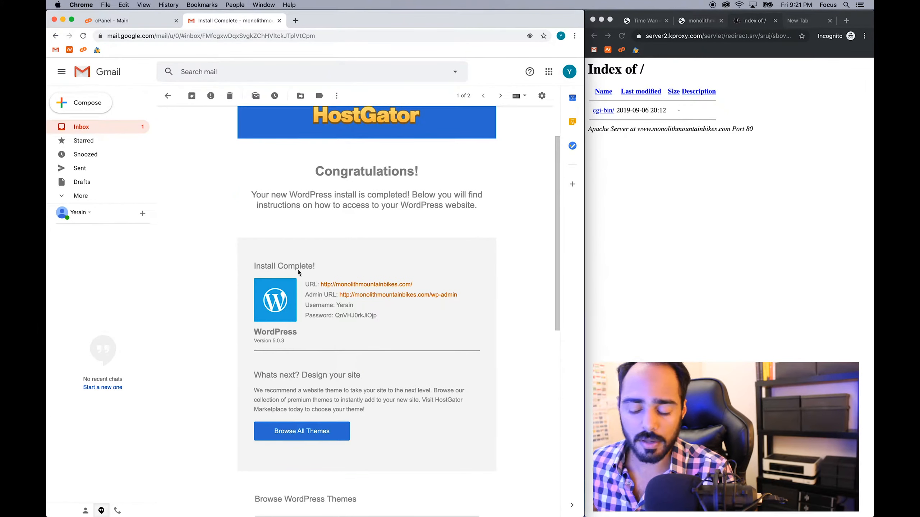
drag(269, 266, 384, 438)
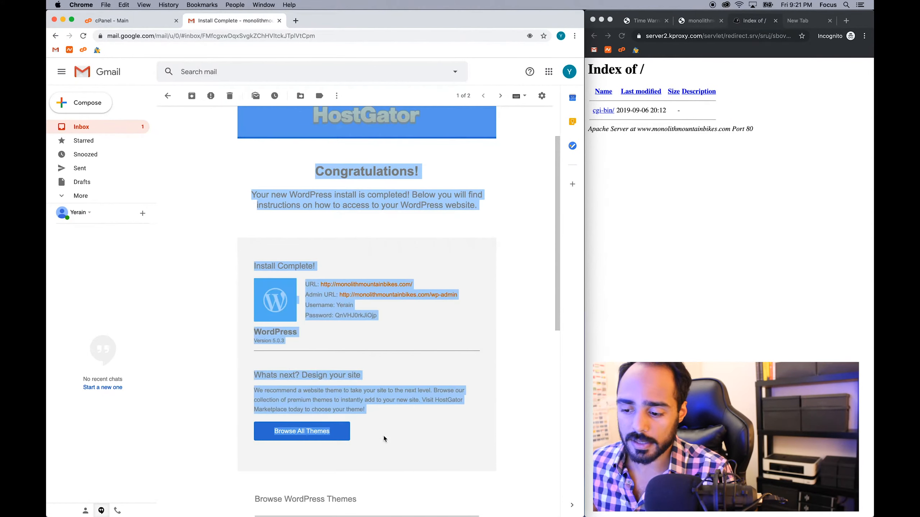
click(447, 442)
drag(343, 306, 367, 315)
click(360, 315)
scroll(336, 284, up, 3)
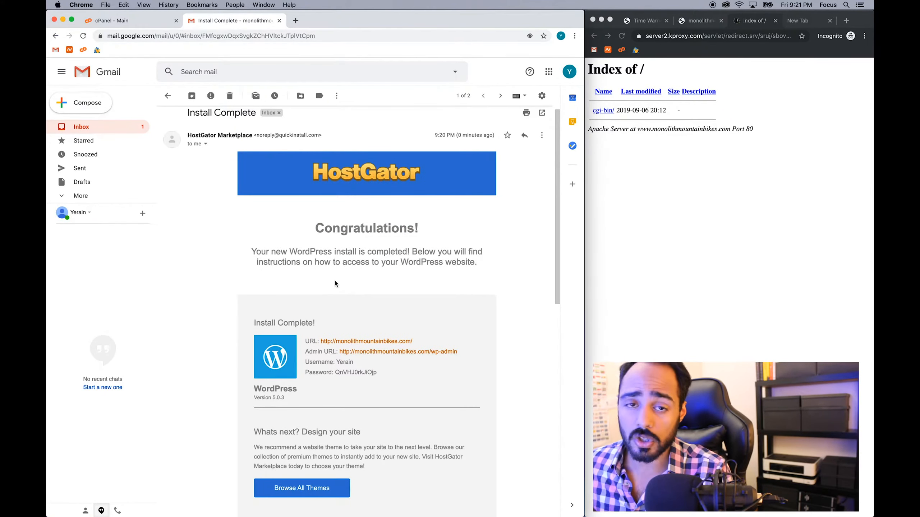
scroll(318, 219, down, 5)
scroll(351, 261, up, 3)
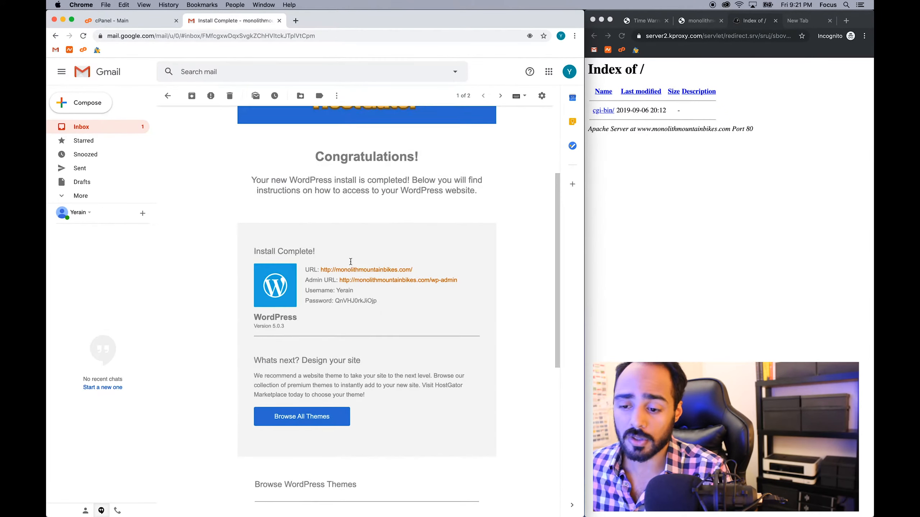
scroll(350, 261, up, 3)
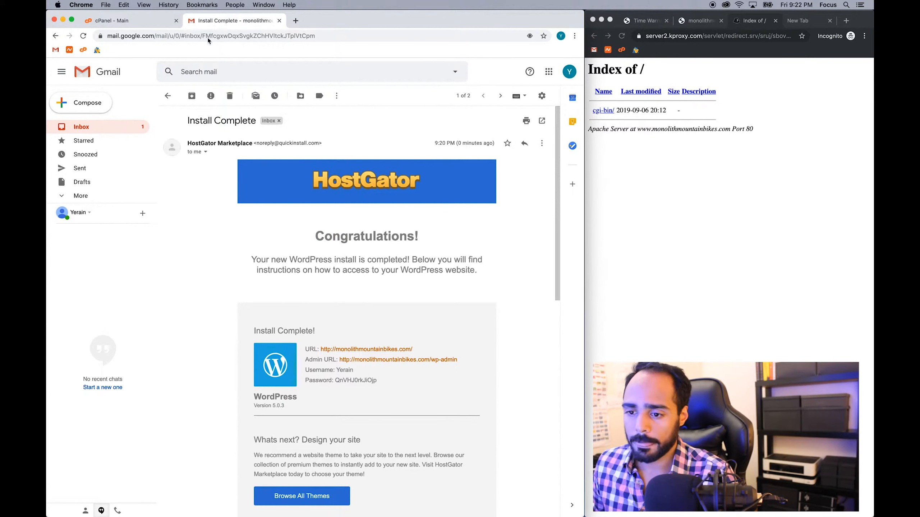
click(172, 20)
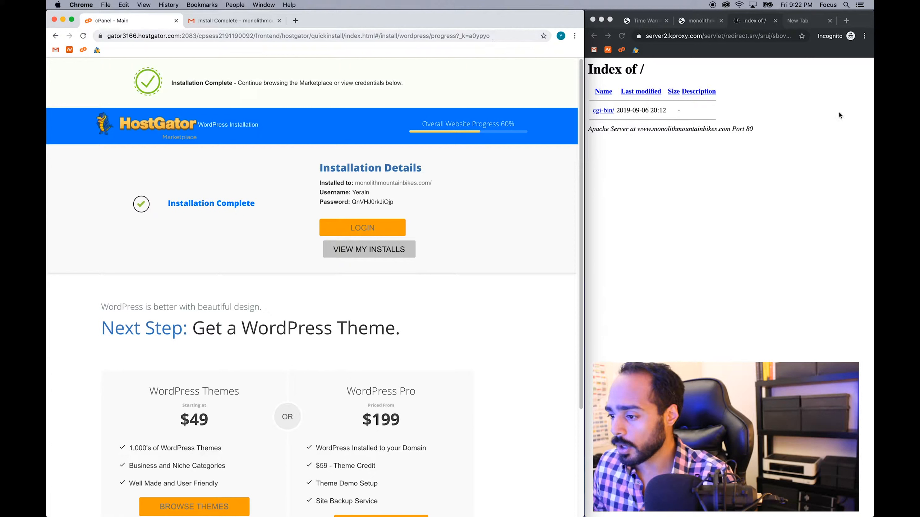
In the incognito window, paste the copied site address into the blank new tab
click(842, 148)
click(636, 22)
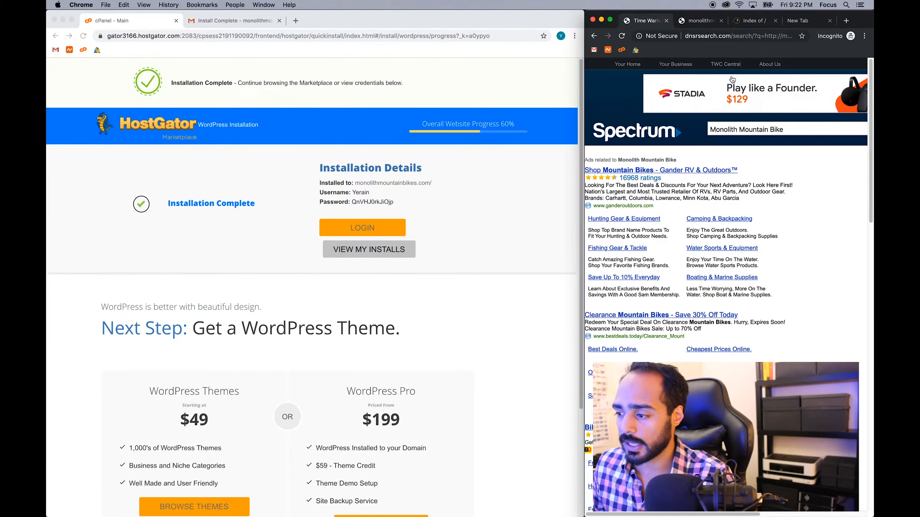
click(693, 22)
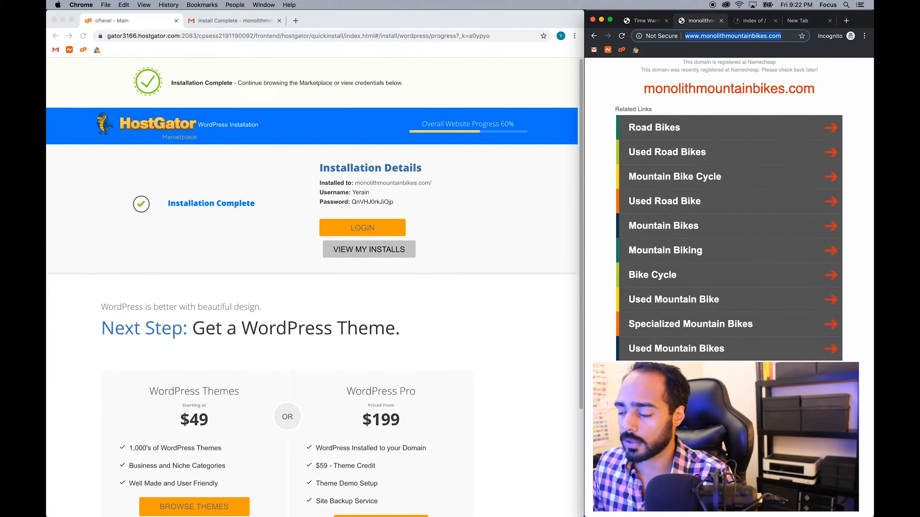
click(732, 20)
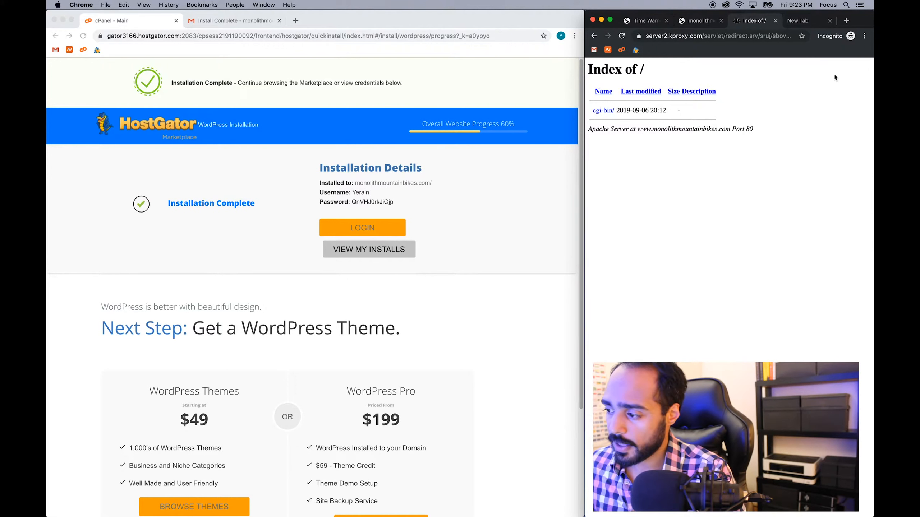
click(805, 24)
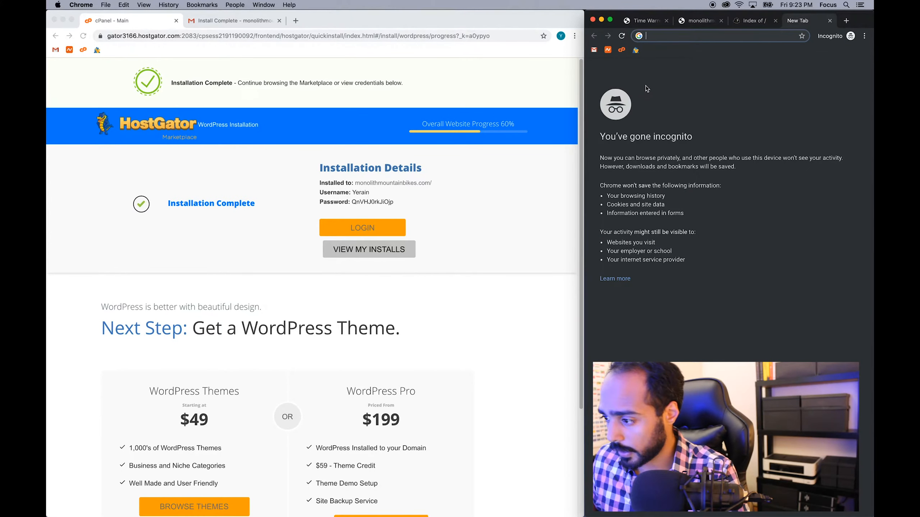
key(super+v)
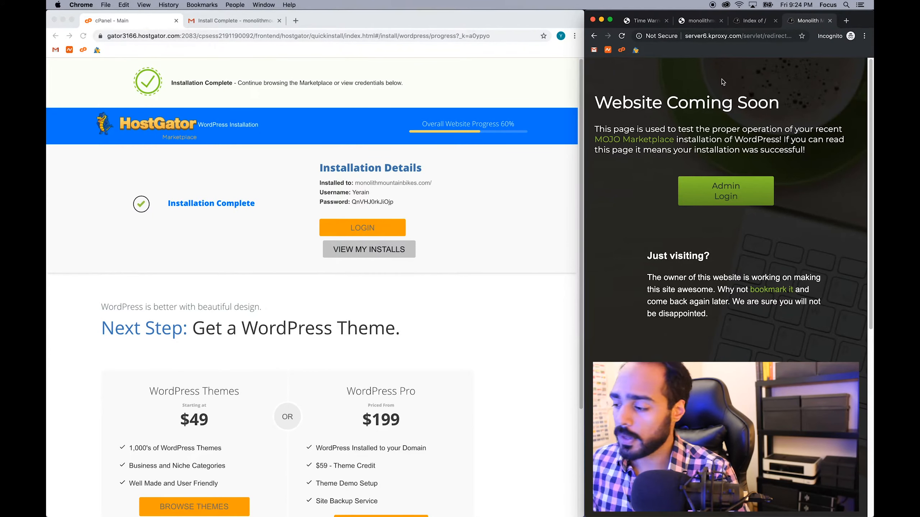
Check the Website Coming Soon page, then log in to WordPress admin from the installation details
click(642, 22)
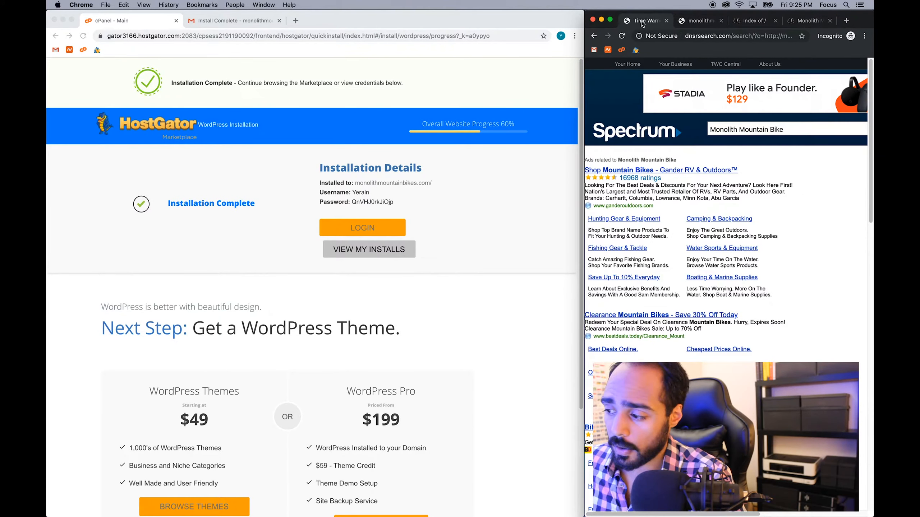
click(701, 21)
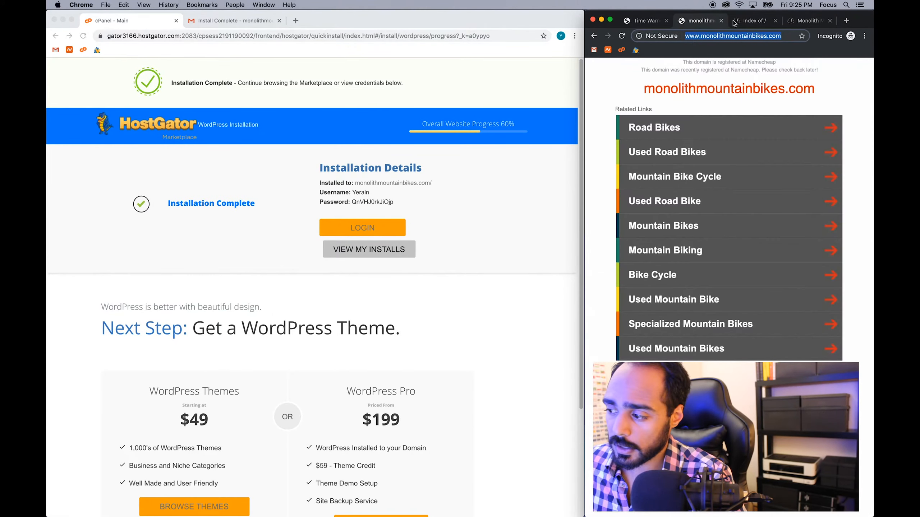
click(753, 22)
click(814, 22)
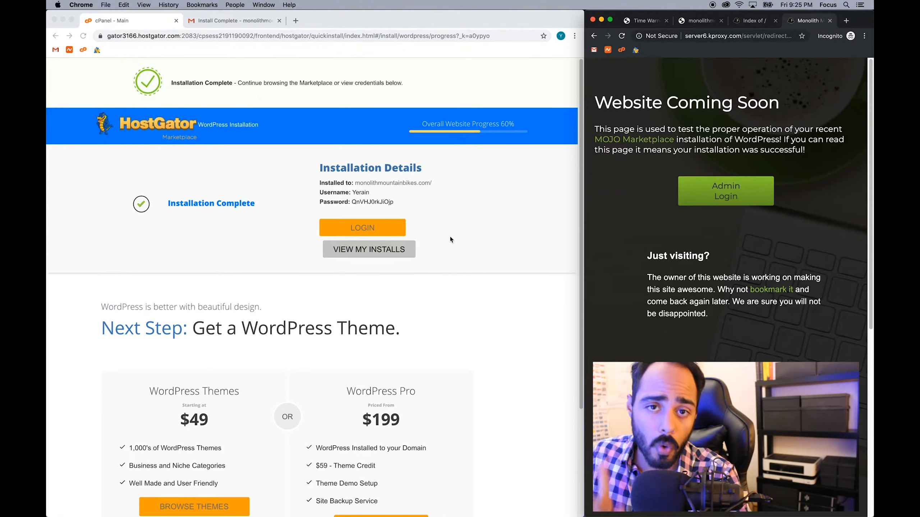
click(429, 214)
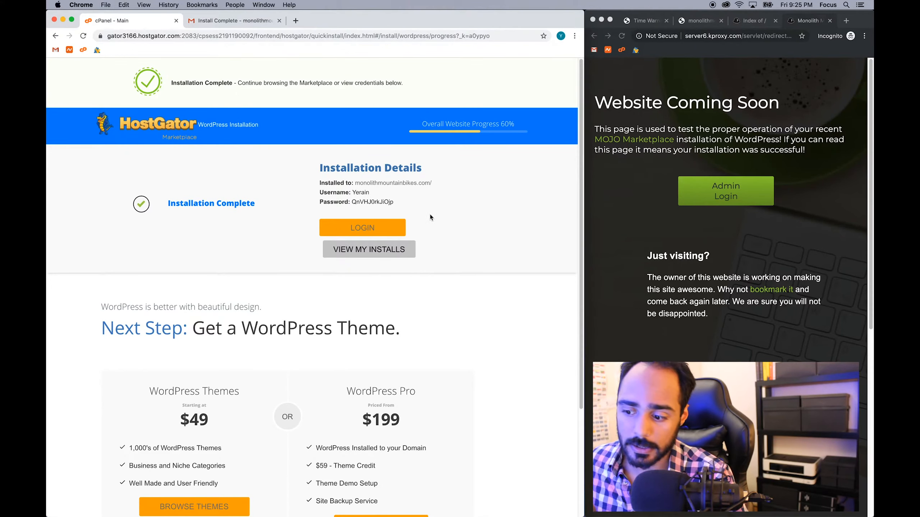
click(380, 231)
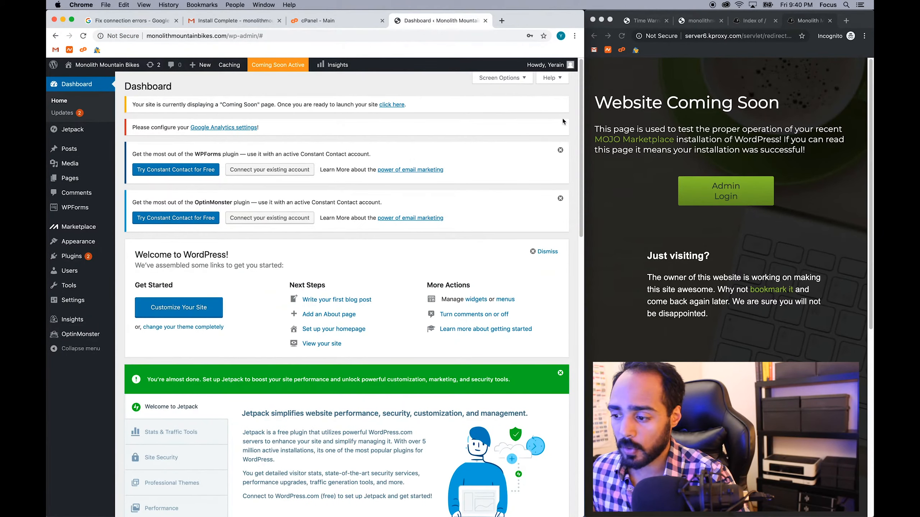
Dismiss the WPForms, OptinMonster, Welcome to WordPress and Jetpack notices on the Dashboard
click(560, 150)
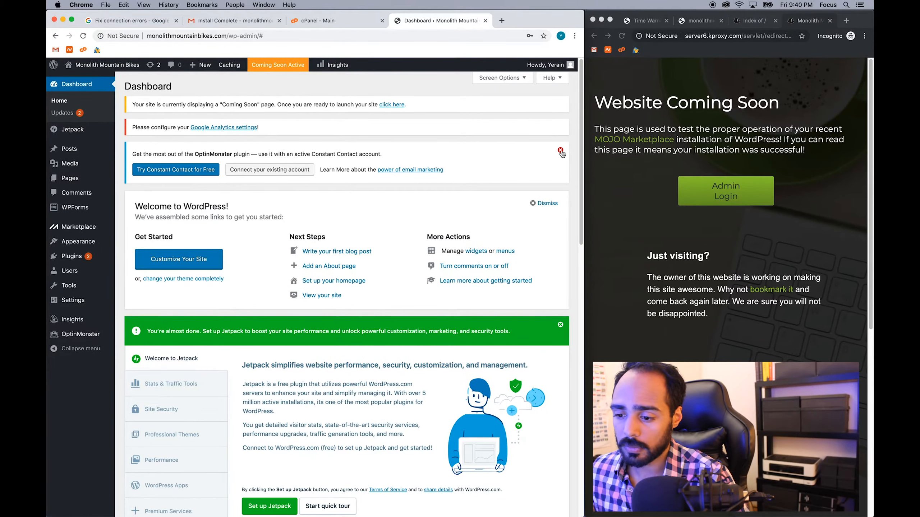
click(560, 151)
click(544, 154)
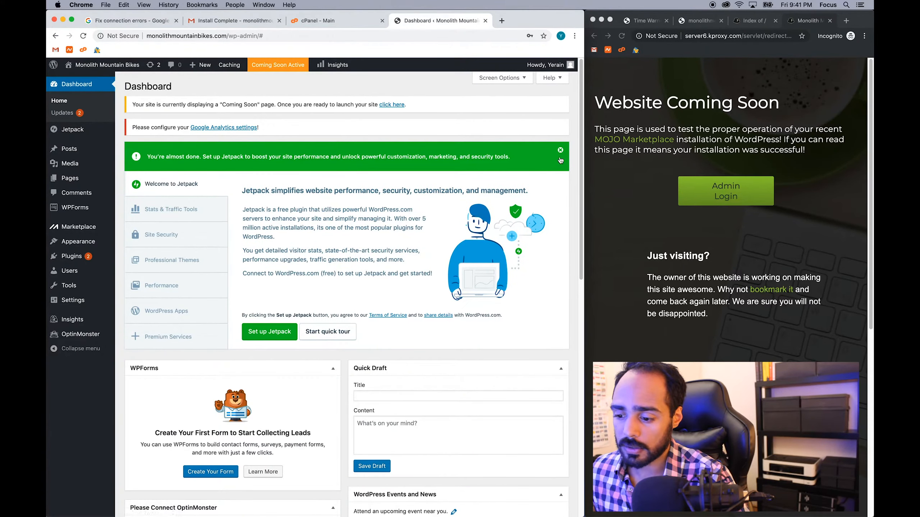
click(561, 150)
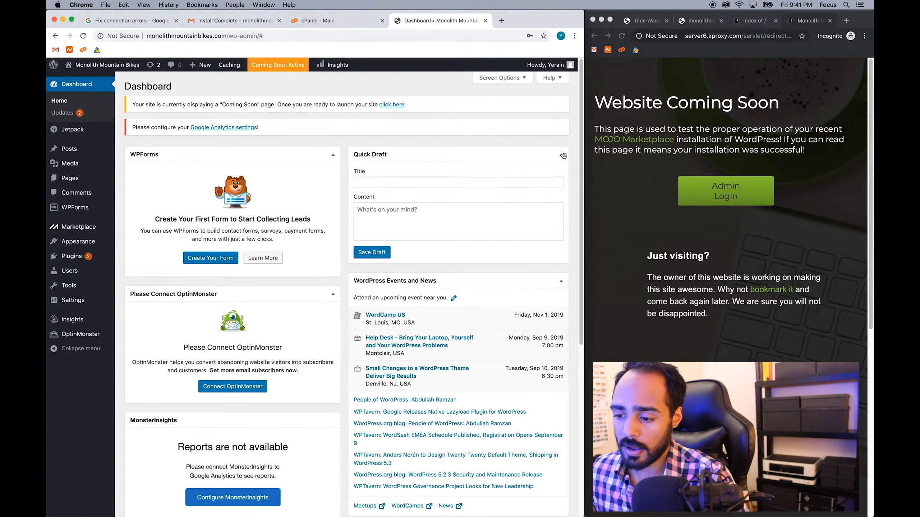
Hide the WPForms, OptinMonster, Events and News, Quick Draft, Activity, At a Glance and MonsterInsights widgets
click(502, 78)
click(136, 96)
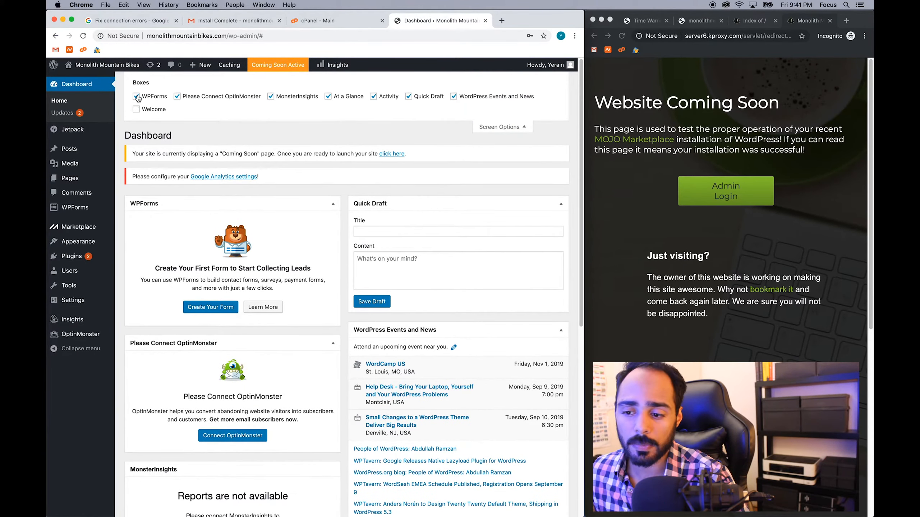
click(176, 96)
click(454, 96)
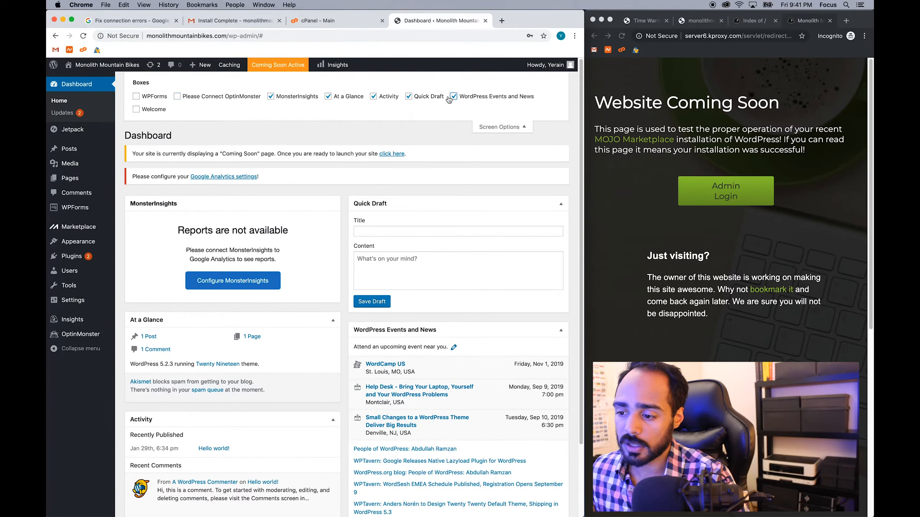
click(408, 96)
click(373, 96)
click(328, 96)
click(271, 96)
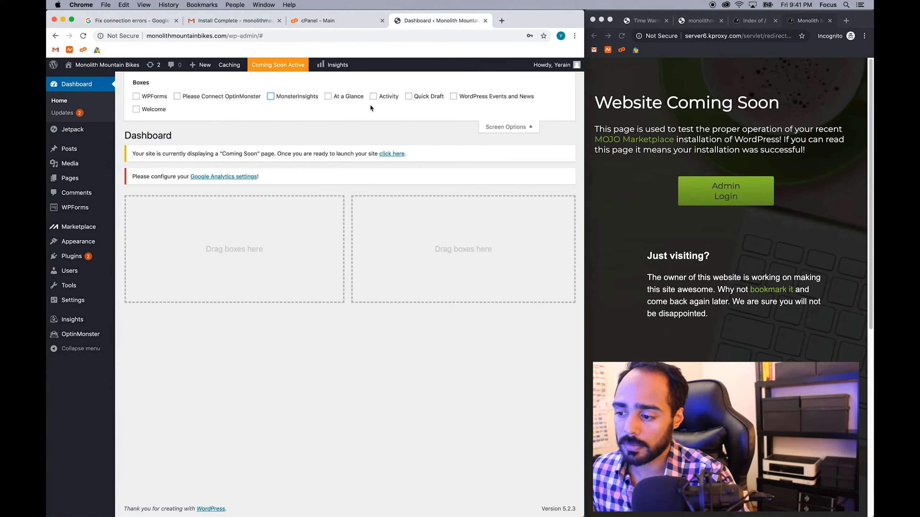
click(510, 126)
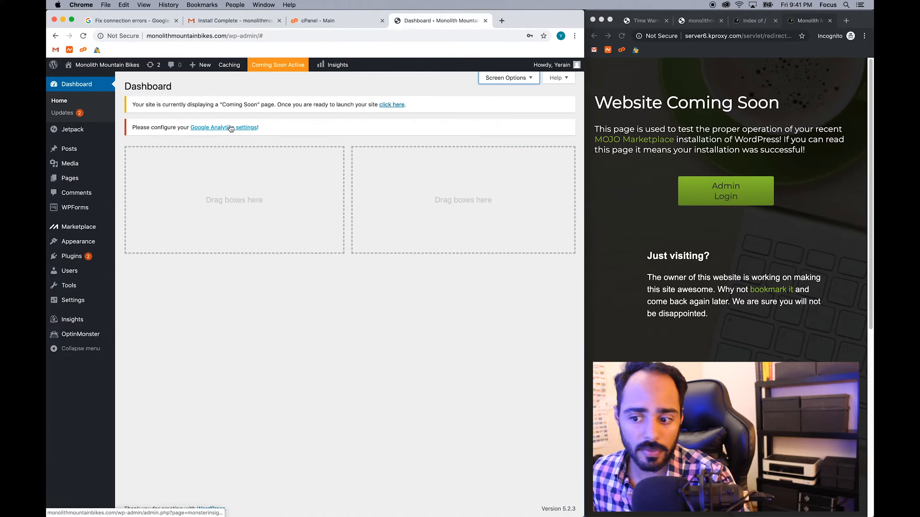
Go to the Installed Plugins list
drag(176, 104, 292, 104)
click(294, 105)
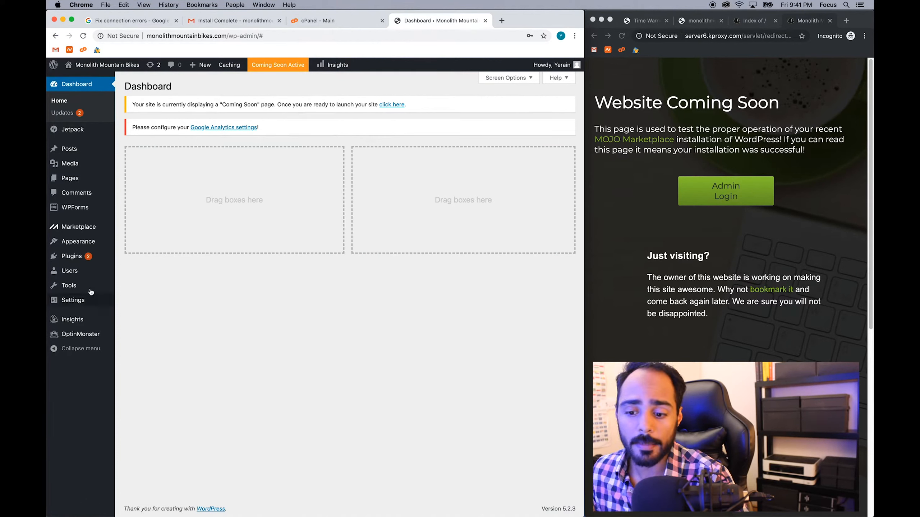
click(71, 262)
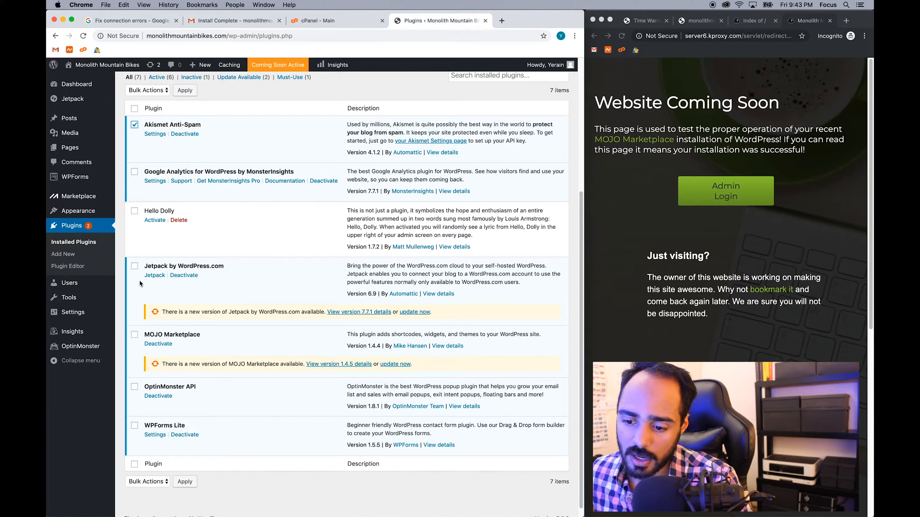
Bulk-deactivate Jetpack, MOJO Marketplace, OptinMonster API and WPForms Lite
click(134, 266)
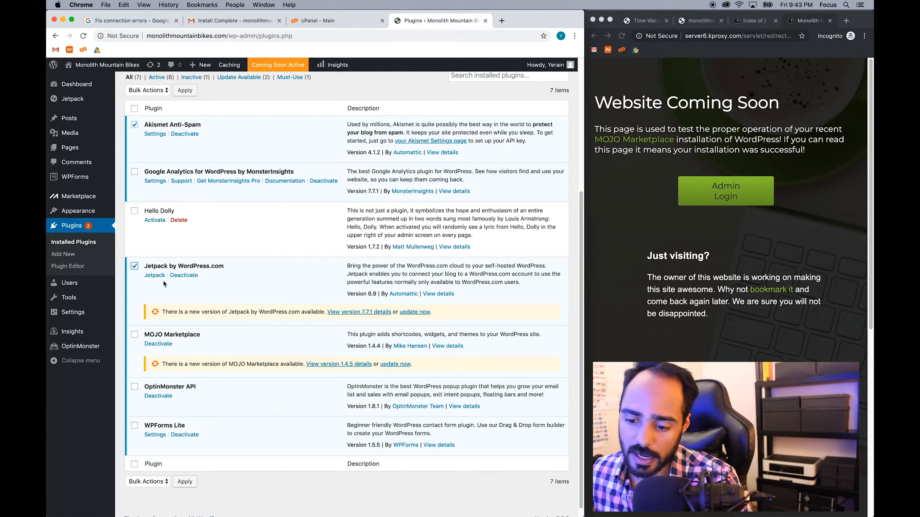
click(135, 336)
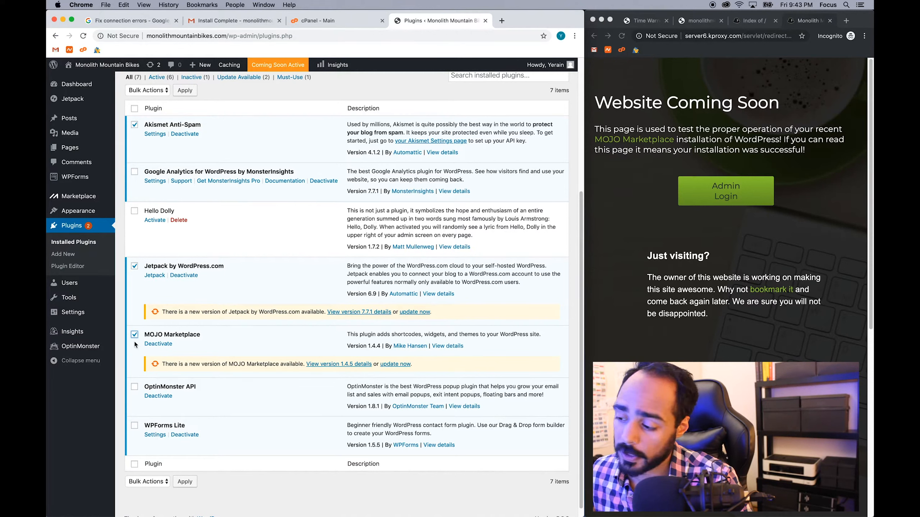
click(134, 387)
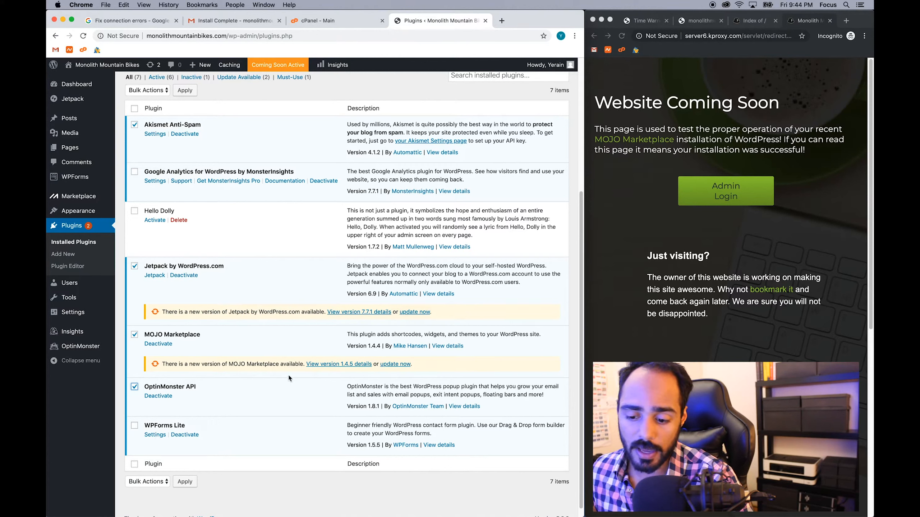
click(134, 425)
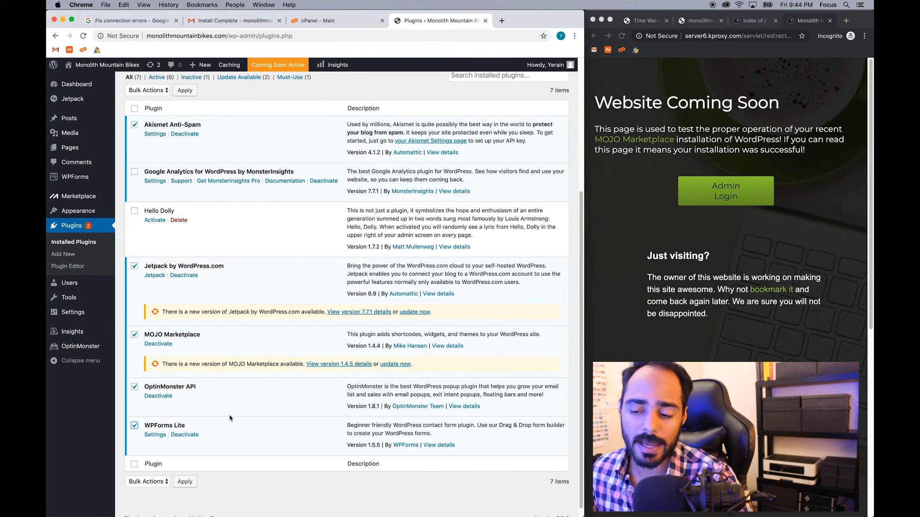
click(156, 90)
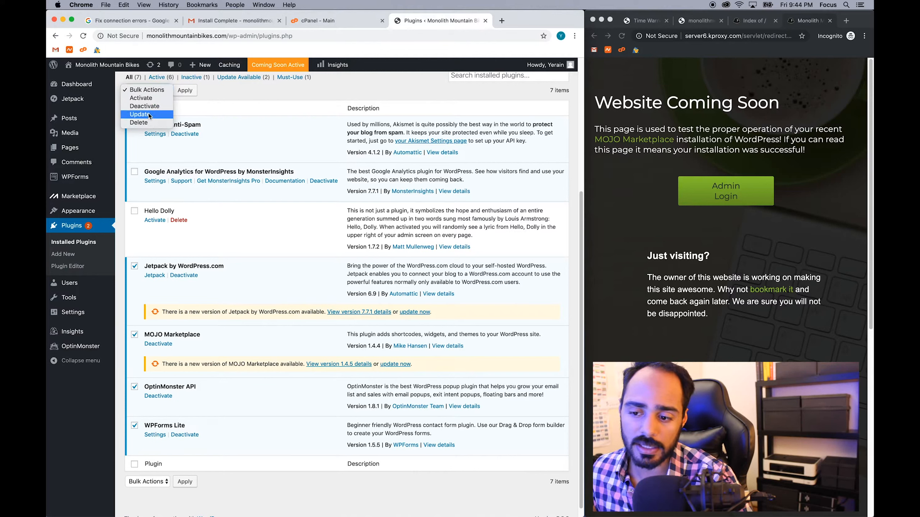
click(147, 106)
click(185, 92)
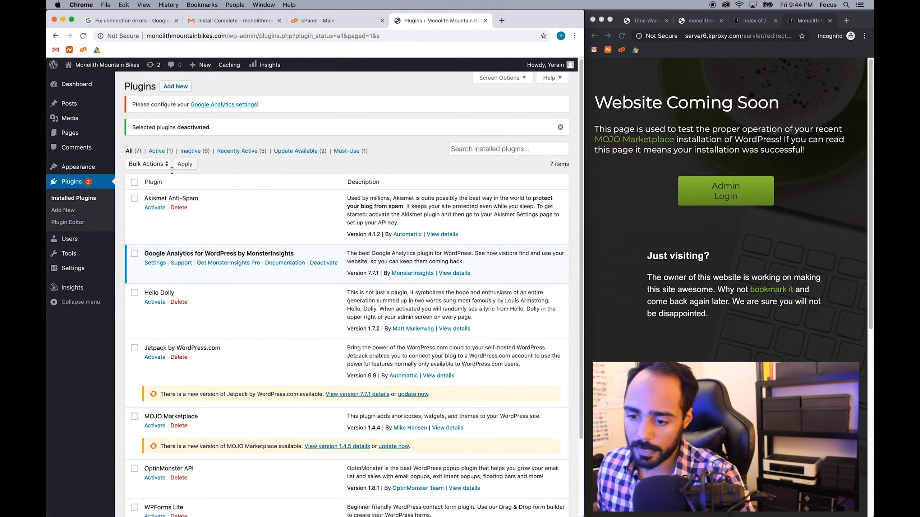
Bulk-delete Hello Dolly, Jetpack, MOJO Marketplace, OptinMonster API and WPForms Lite, then return to the Dashboard
scroll(152, 327, down, 3)
click(134, 417)
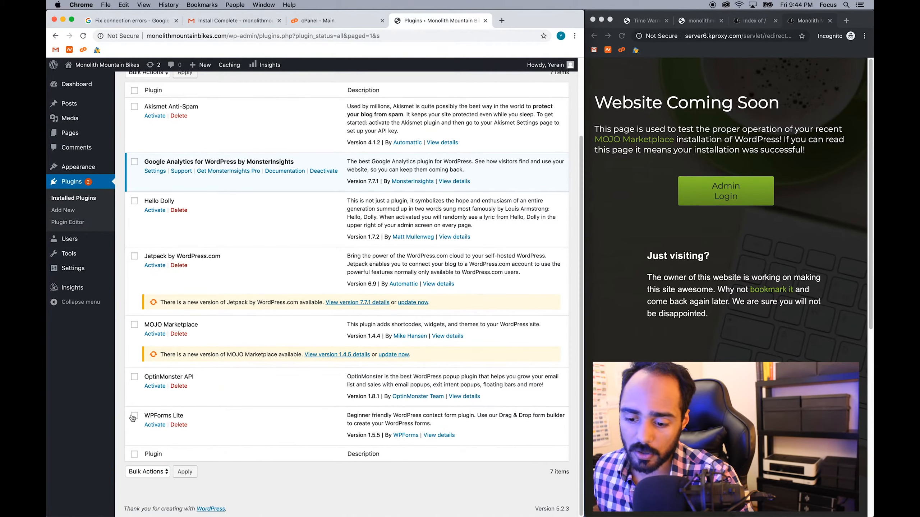
click(135, 378)
click(135, 256)
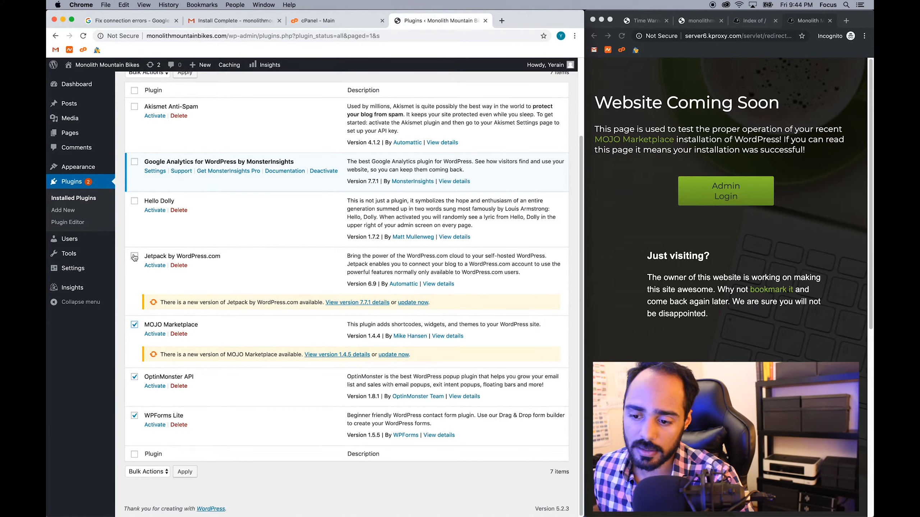
click(135, 201)
click(135, 106)
scroll(177, 175, up, 5)
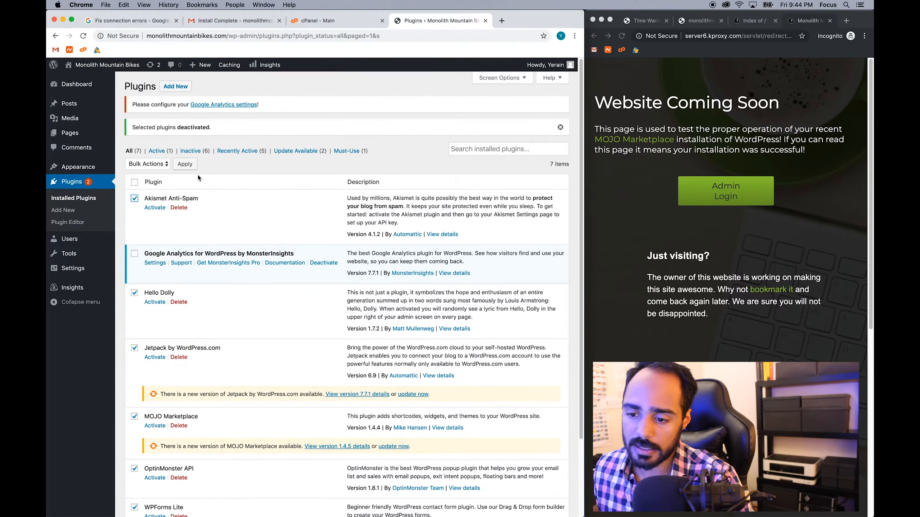
click(160, 164)
click(144, 199)
click(184, 164)
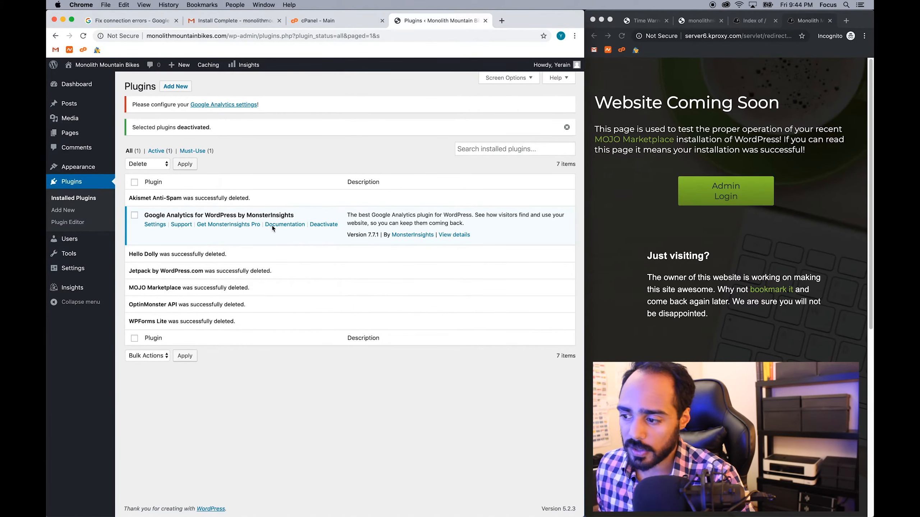
click(567, 128)
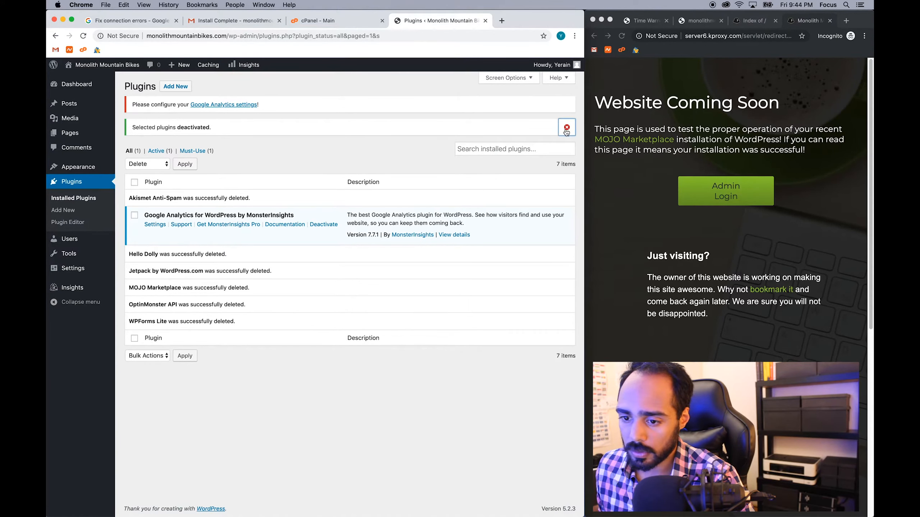
click(82, 84)
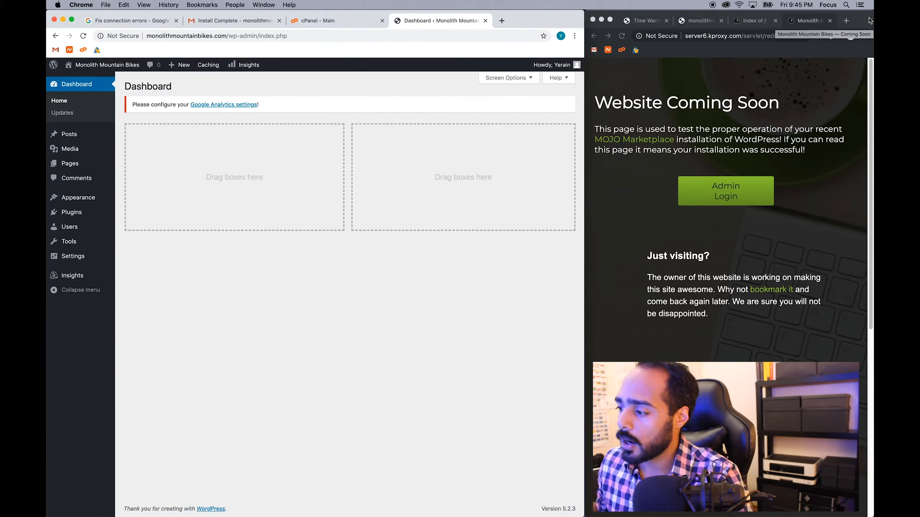
View Themes, check the live site's default blog in incognito, then return to the Install Complete email
click(63, 203)
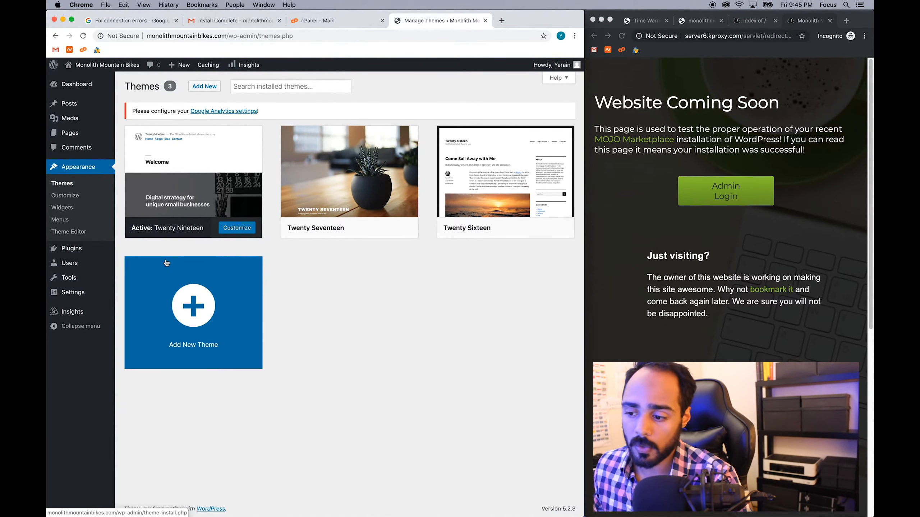
click(847, 20)
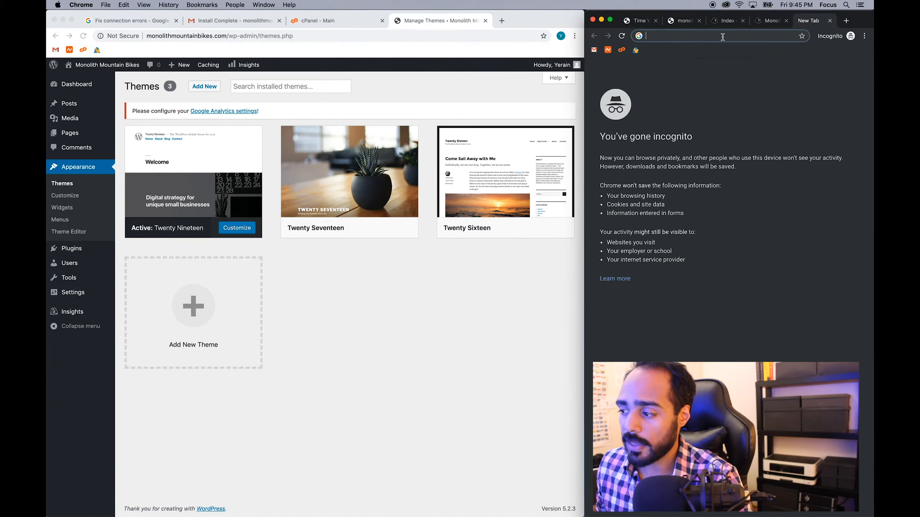
click(775, 23)
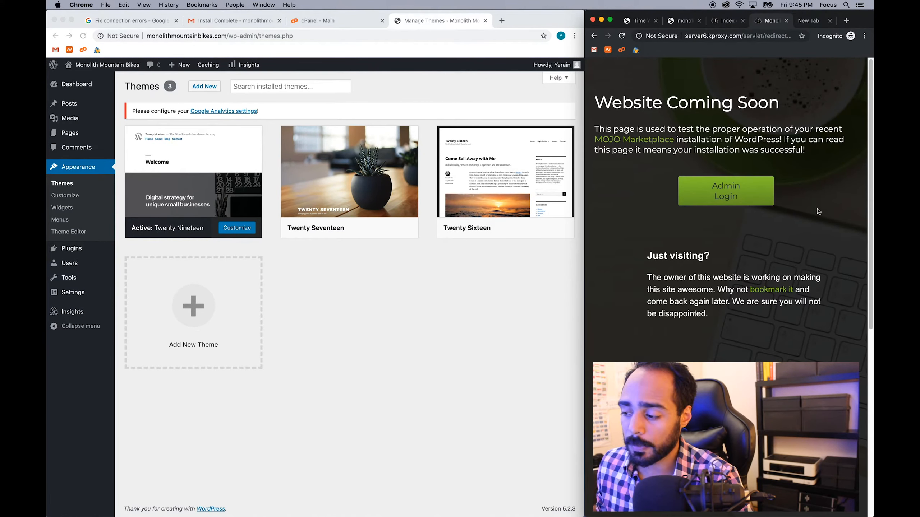
click(815, 22)
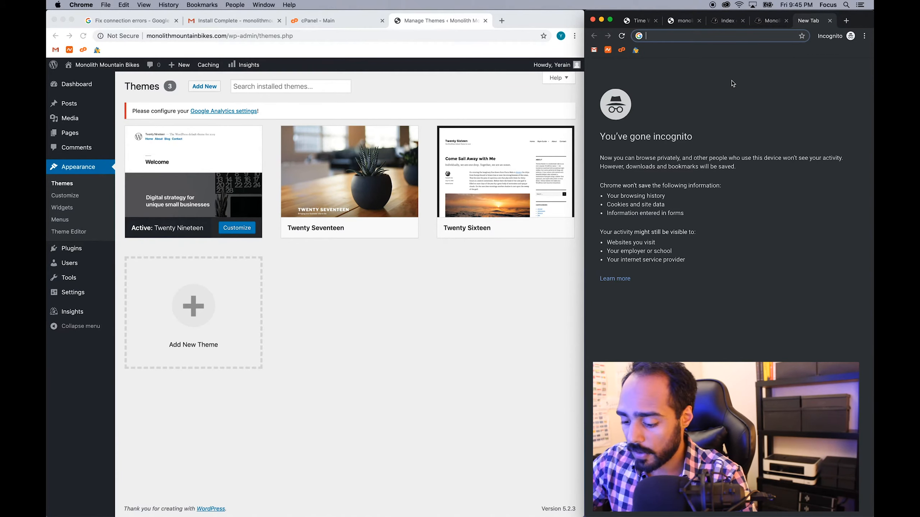
text(t/redirect...)
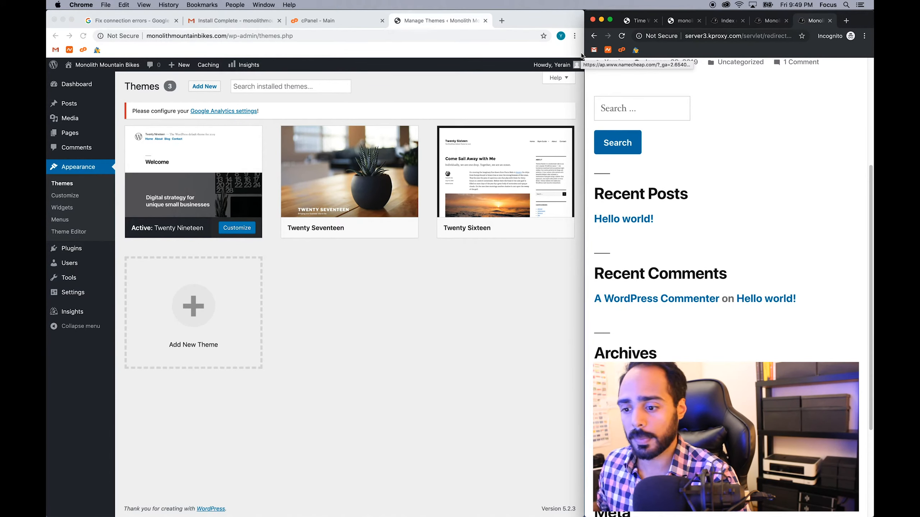
click(232, 21)
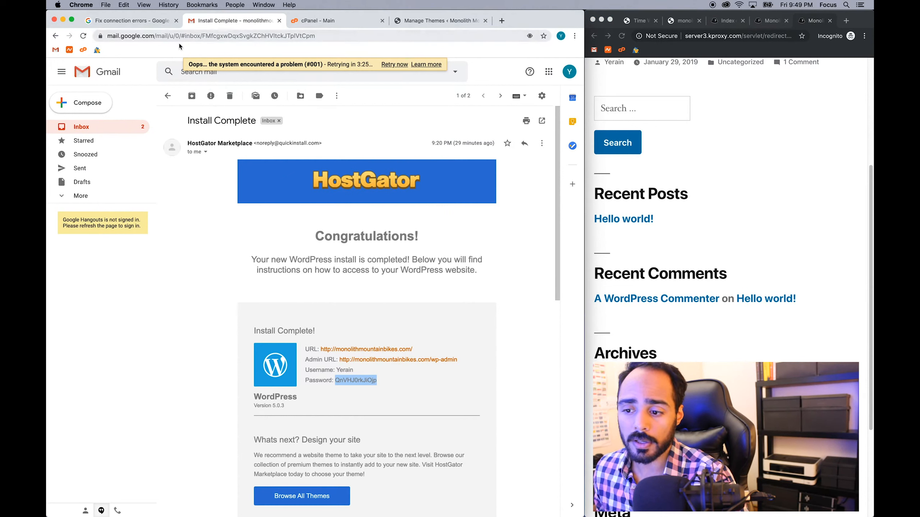
click(561, 36)
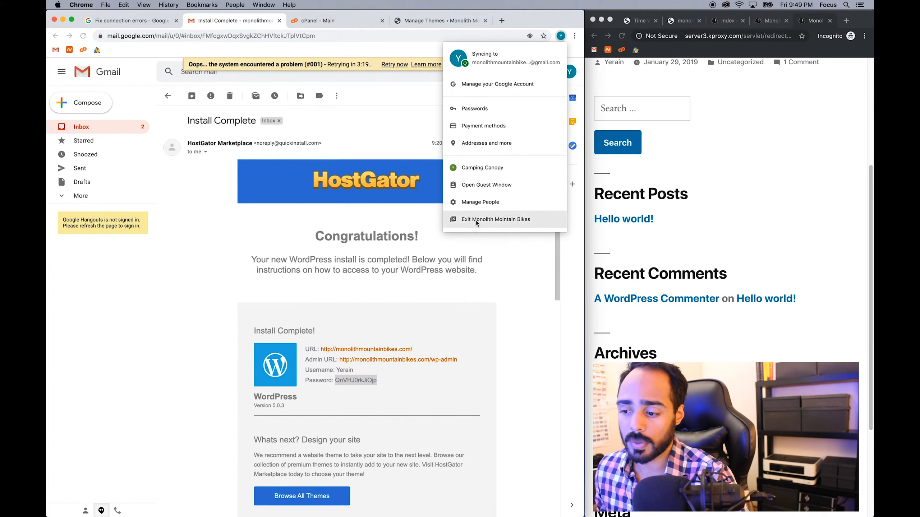
click(201, 241)
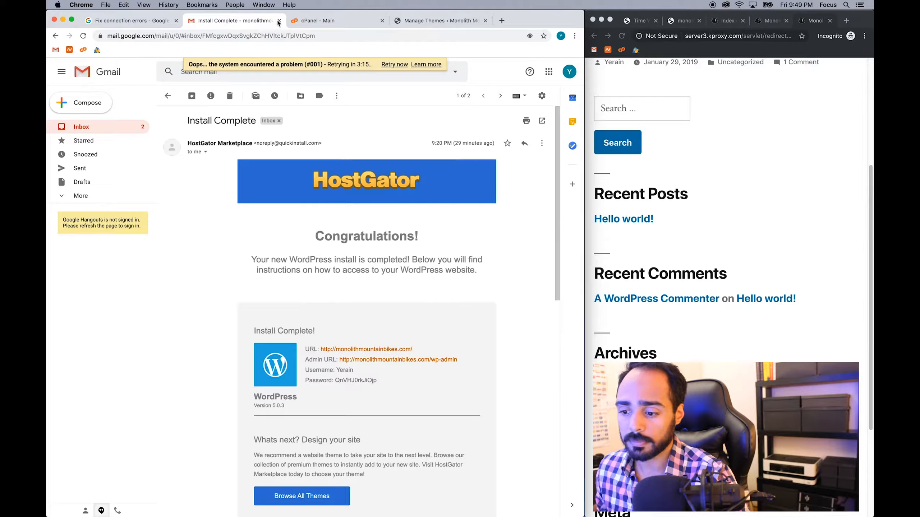